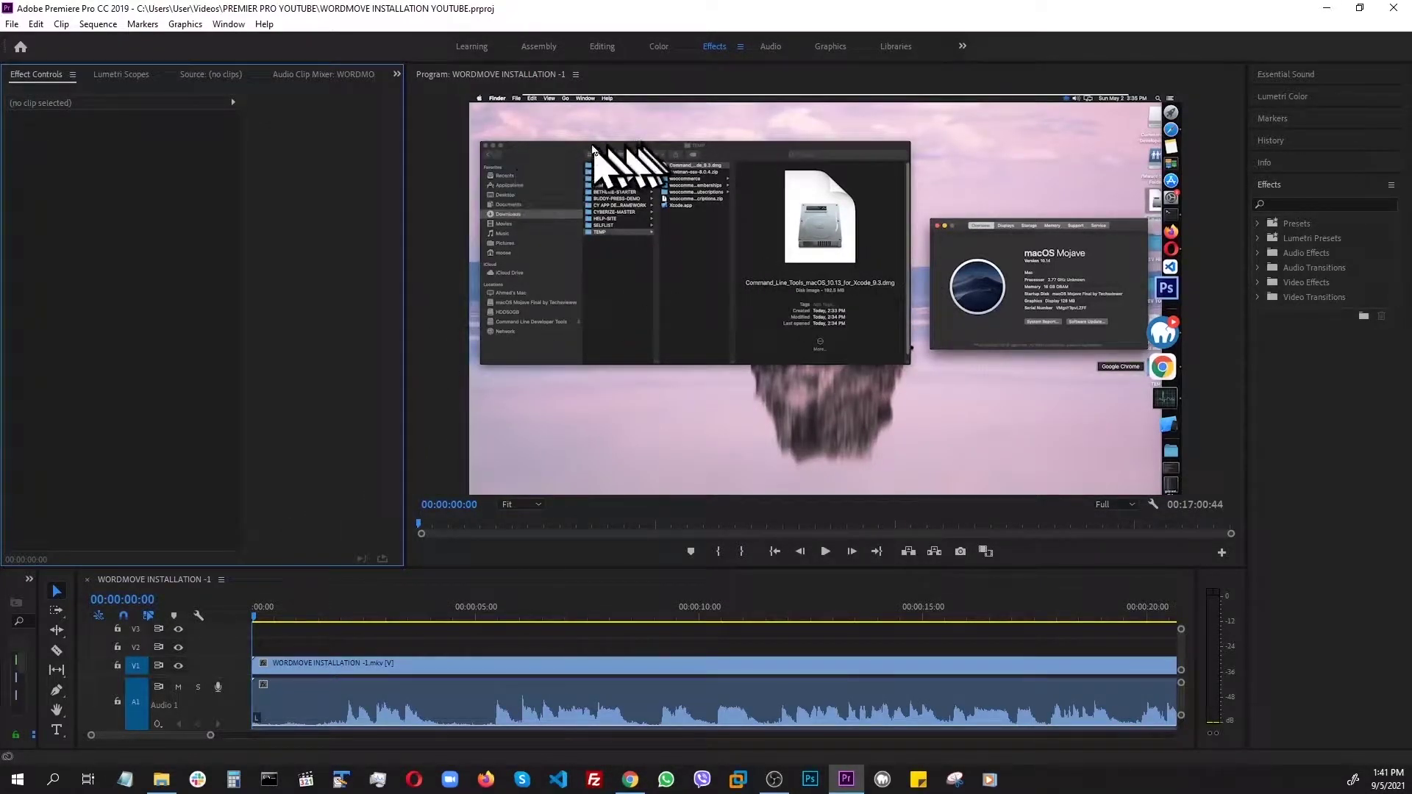
# Return to the Effects workspace and narrow the Project panel to widen the timeline
pyautogui.click(539, 47)
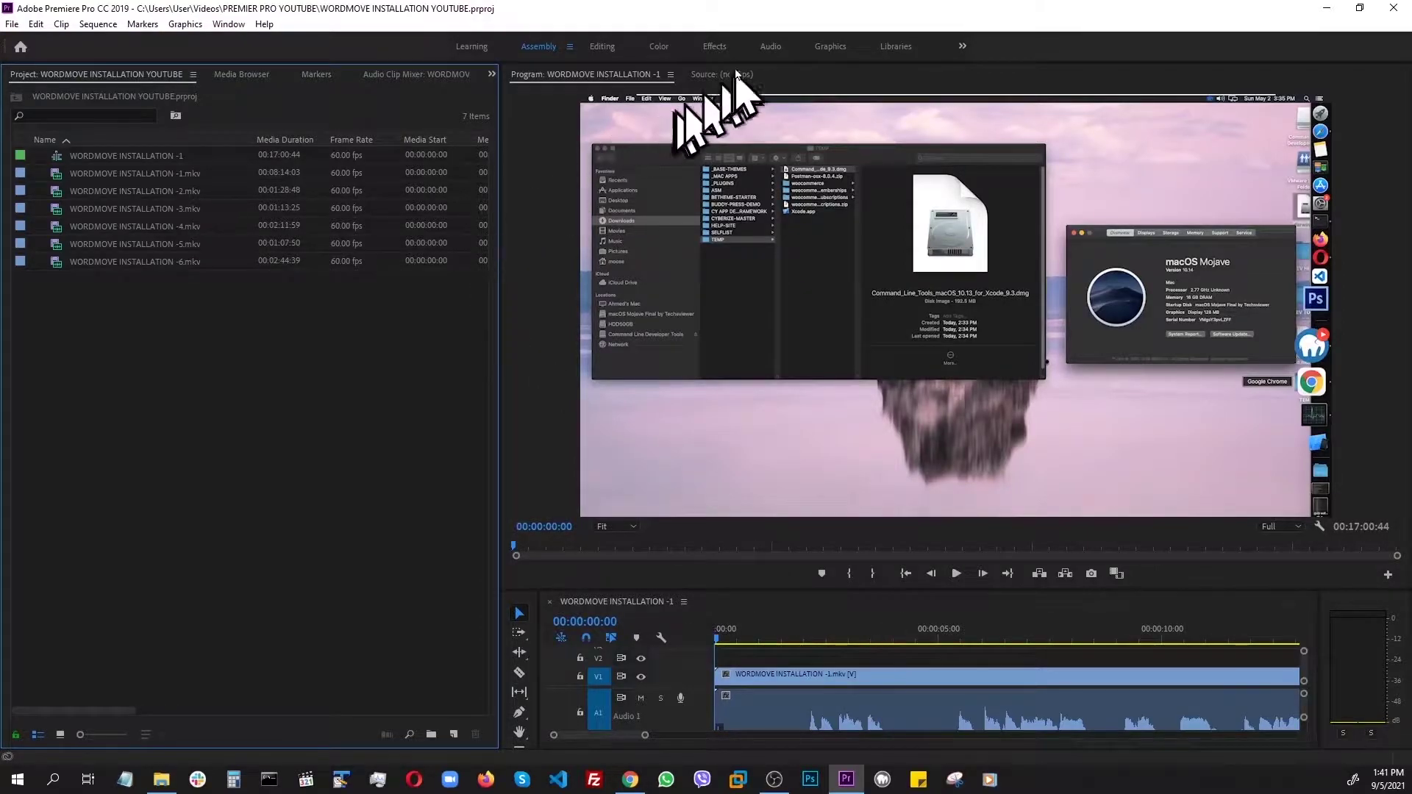
pyautogui.click(712, 47)
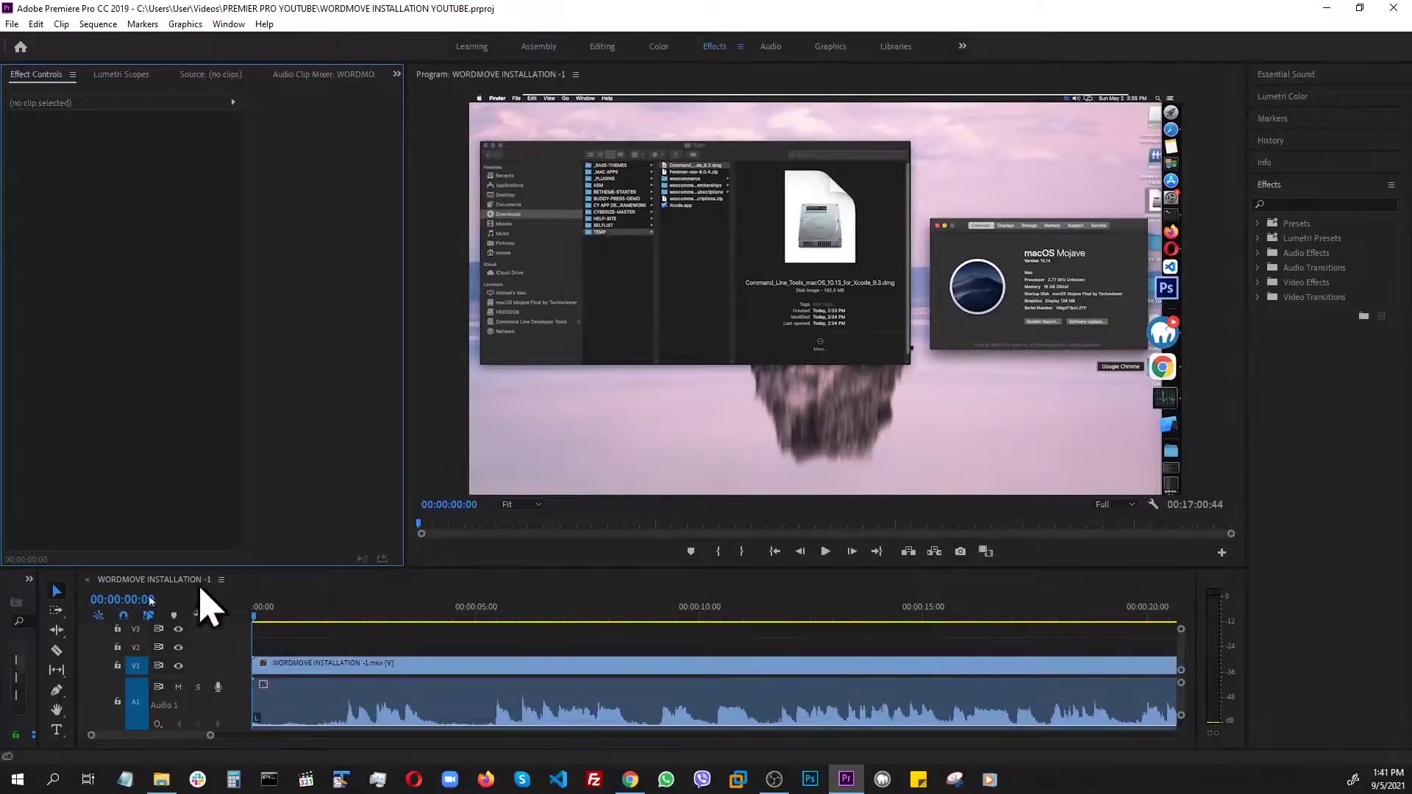
pyautogui.moveTo(34, 680); pyautogui.dragTo(208, 697)
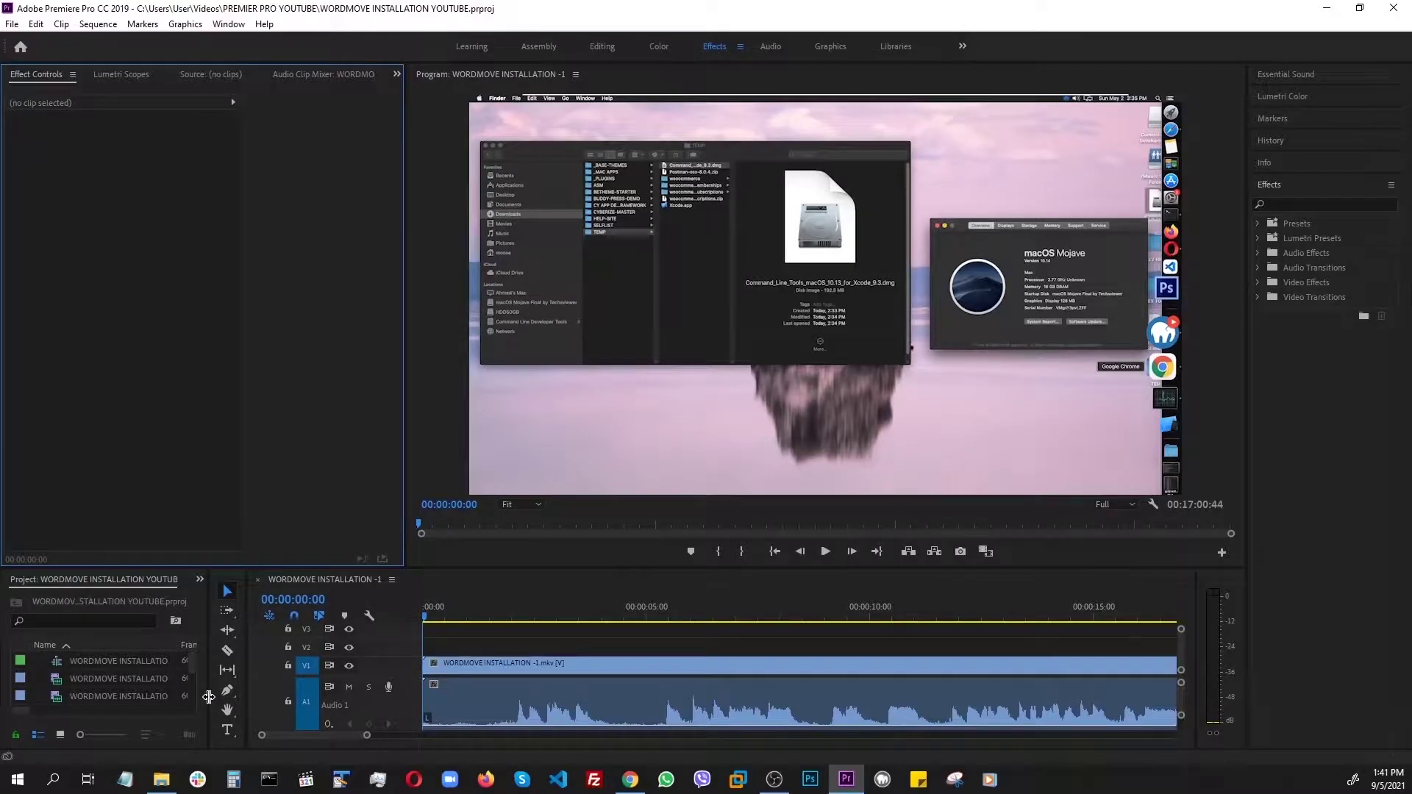
pyautogui.moveTo(209, 697); pyautogui.dragTo(47, 692)
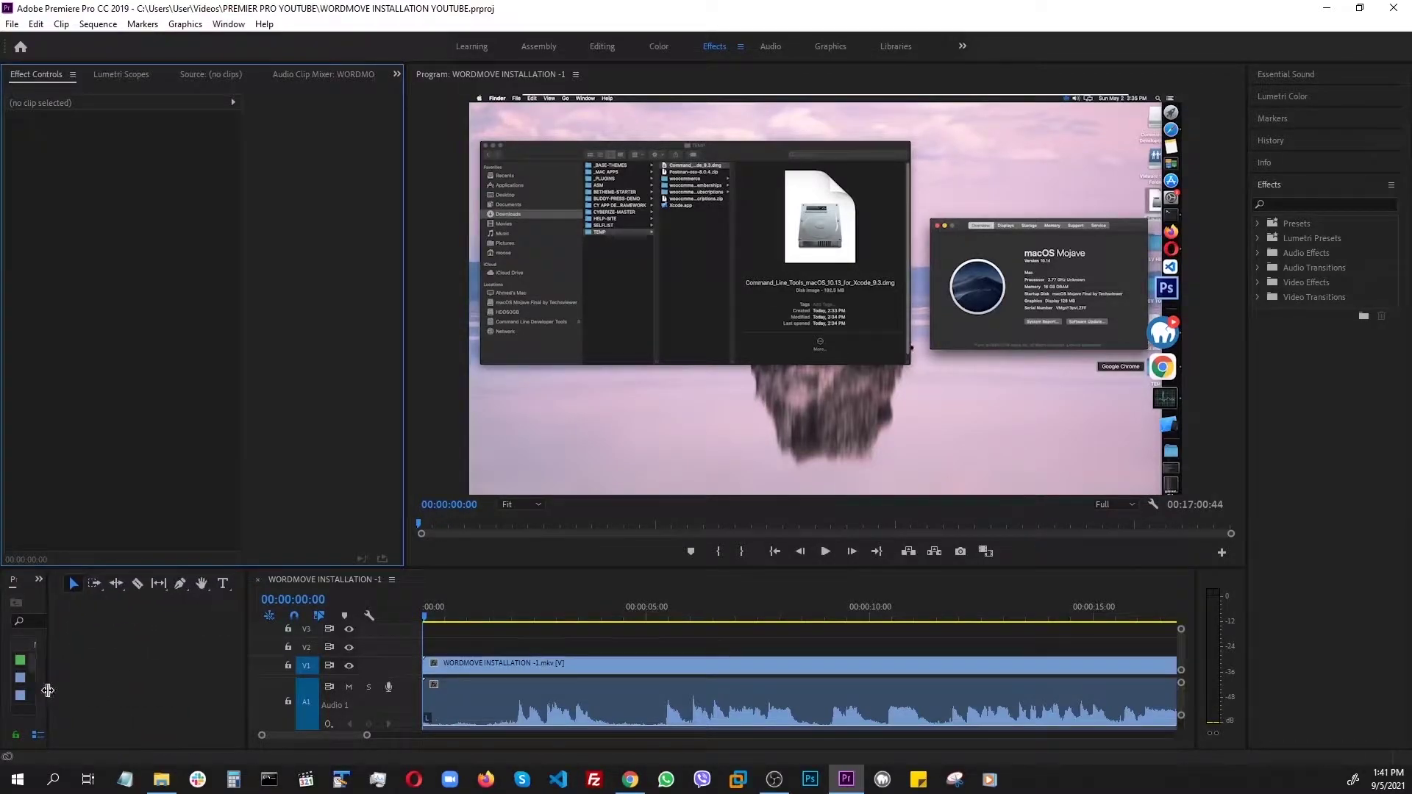
pyautogui.moveTo(250, 699); pyautogui.dragTo(73, 675)
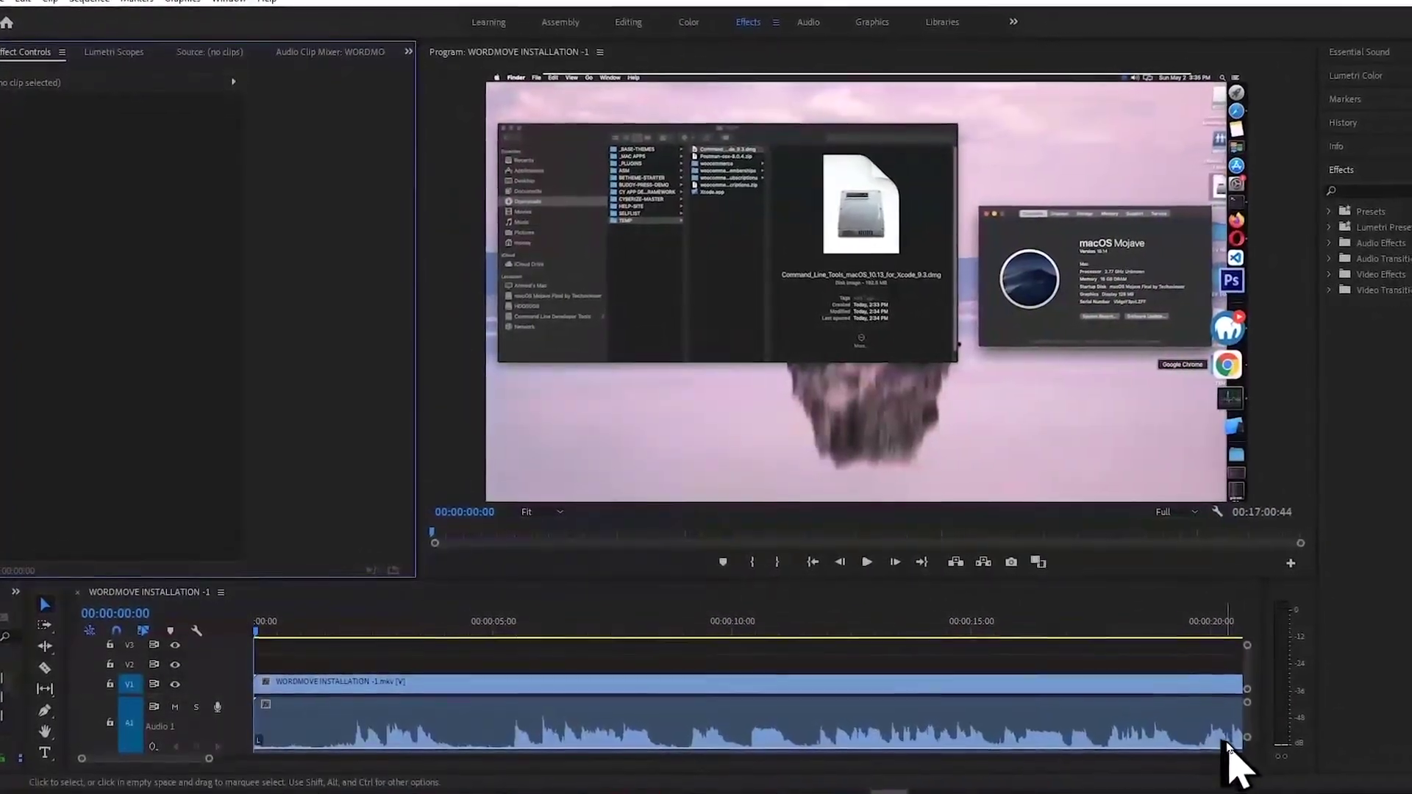
# Zoom the timeline out to show the full 13-minute sequence and heighten the Audio 1 track
pyautogui.moveTo(1257, 742); pyautogui.dragTo(1251, 736)
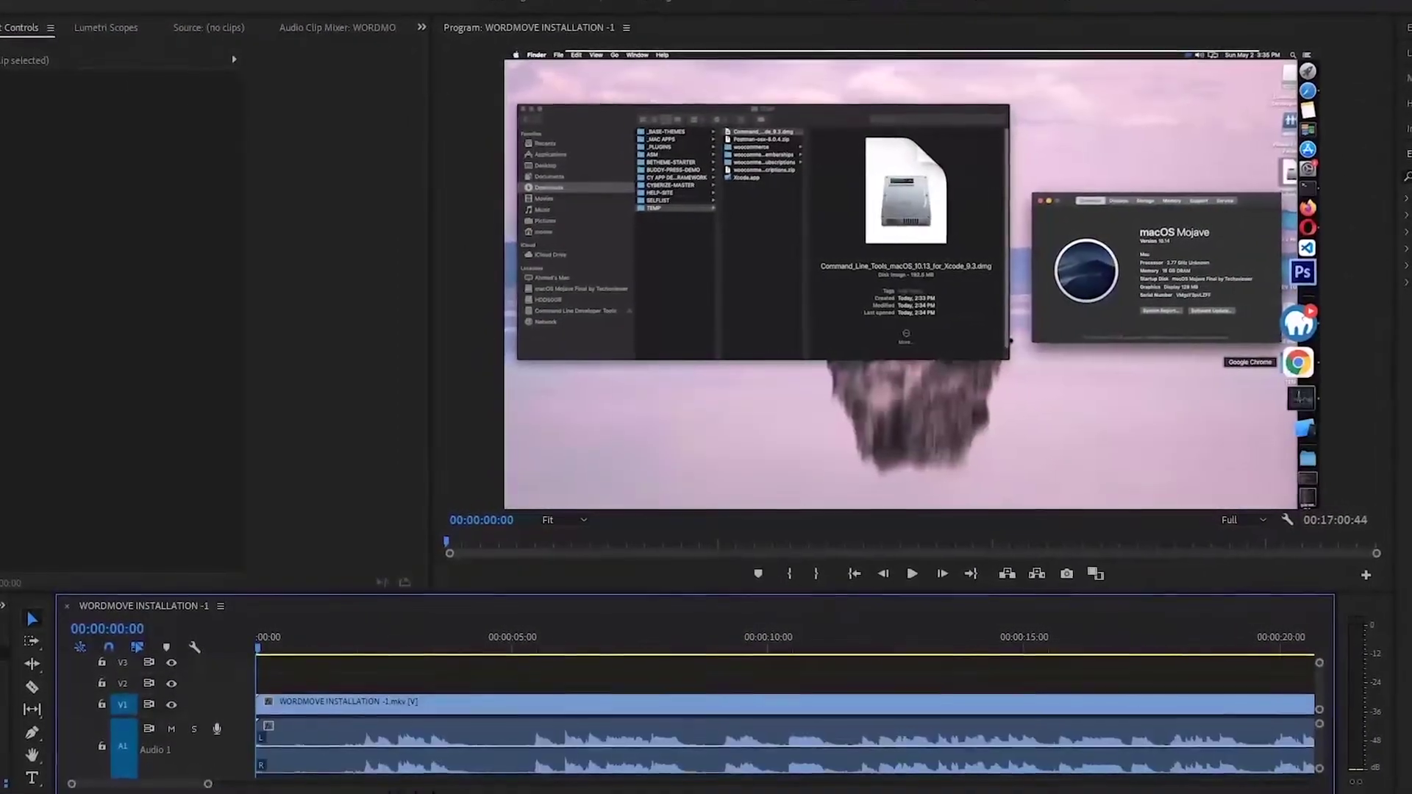
pyautogui.press('-')
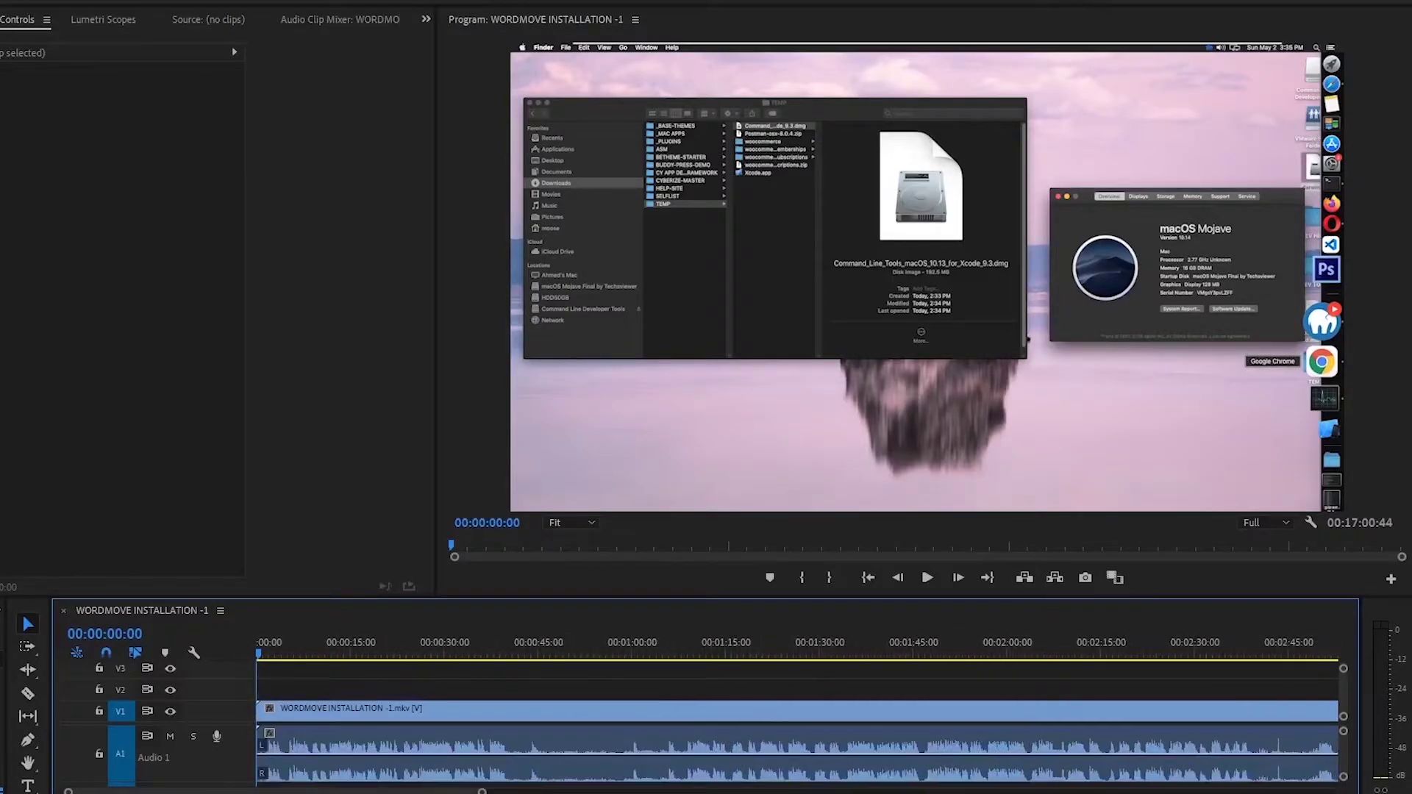
pyautogui.press('-')
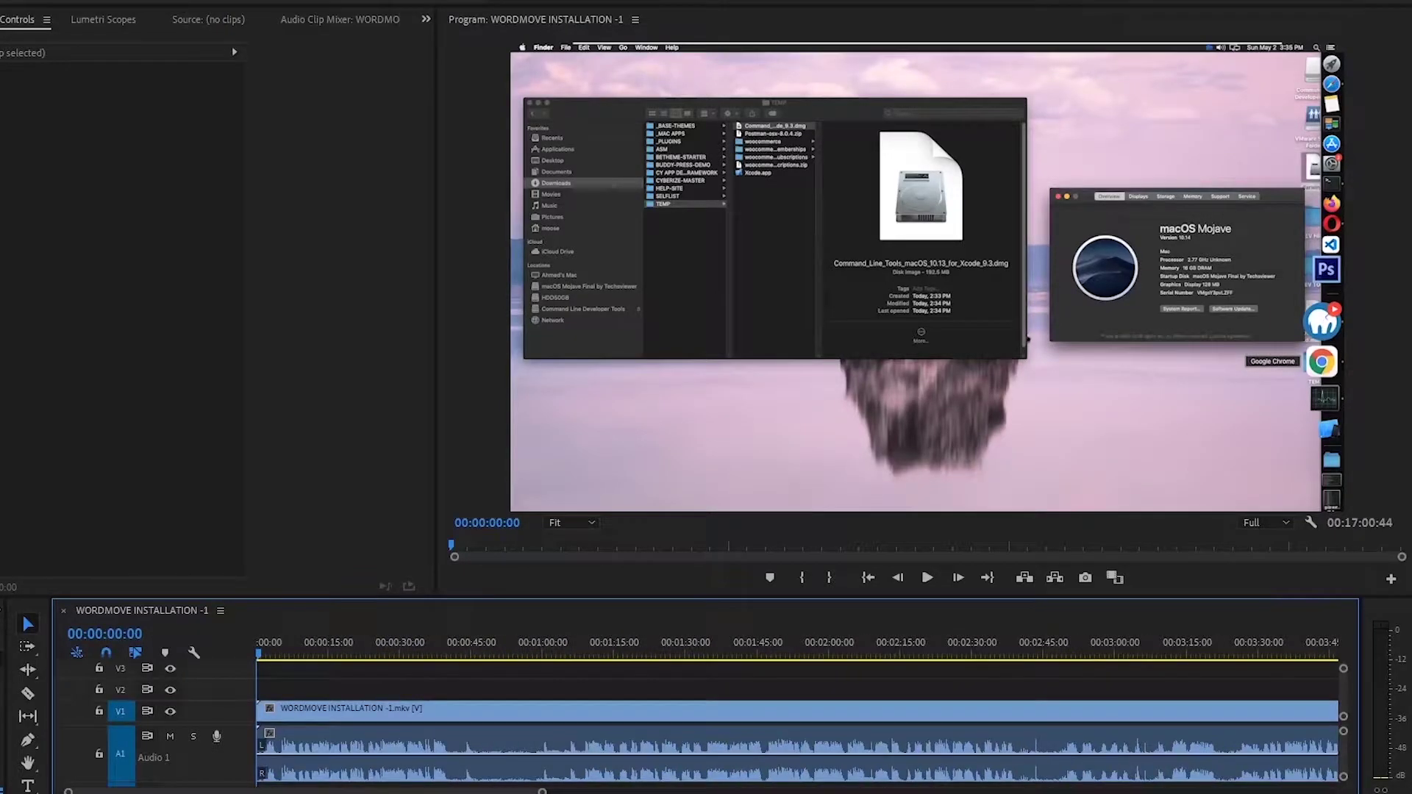
pyautogui.press('-')
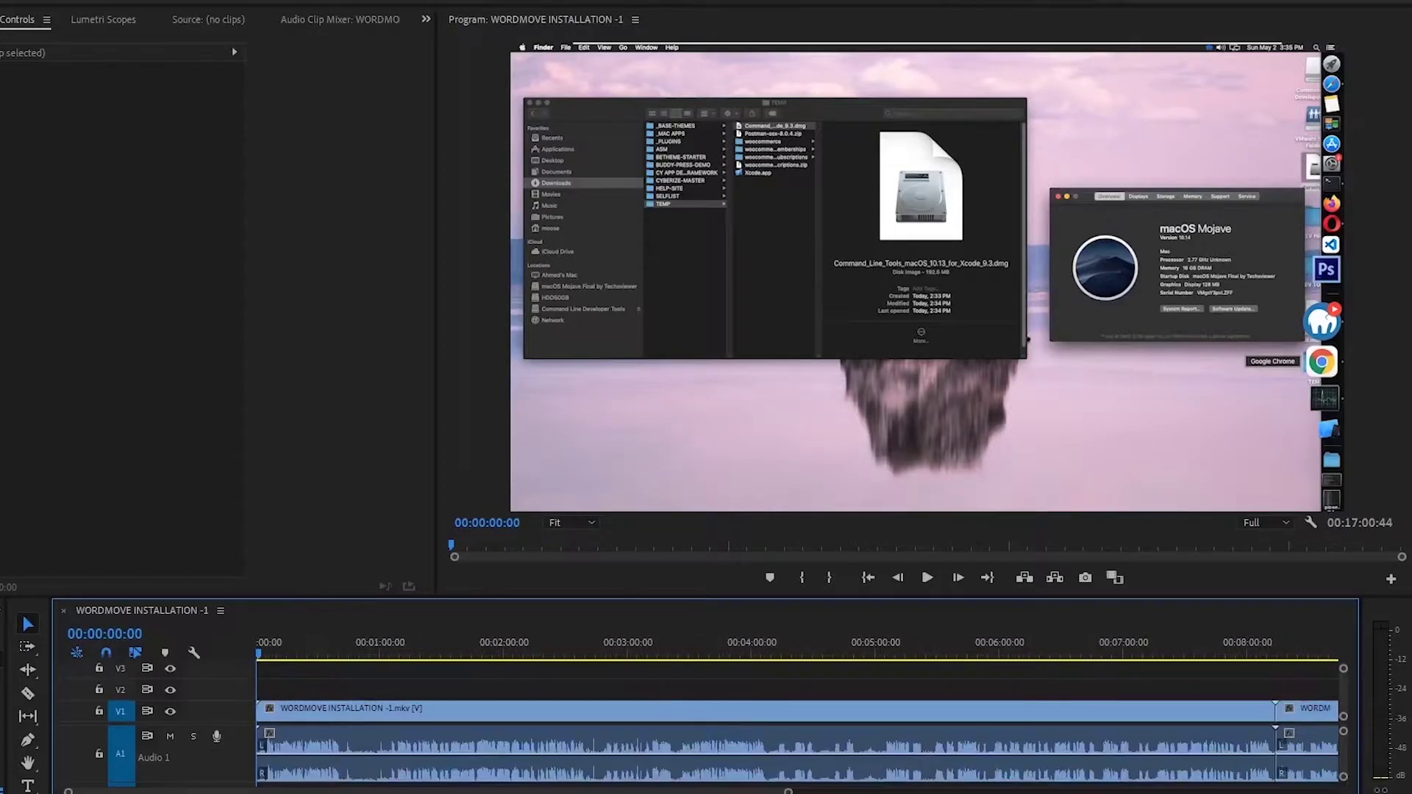
pyautogui.press('-')
pyautogui.press('-')
pyautogui.press('-')
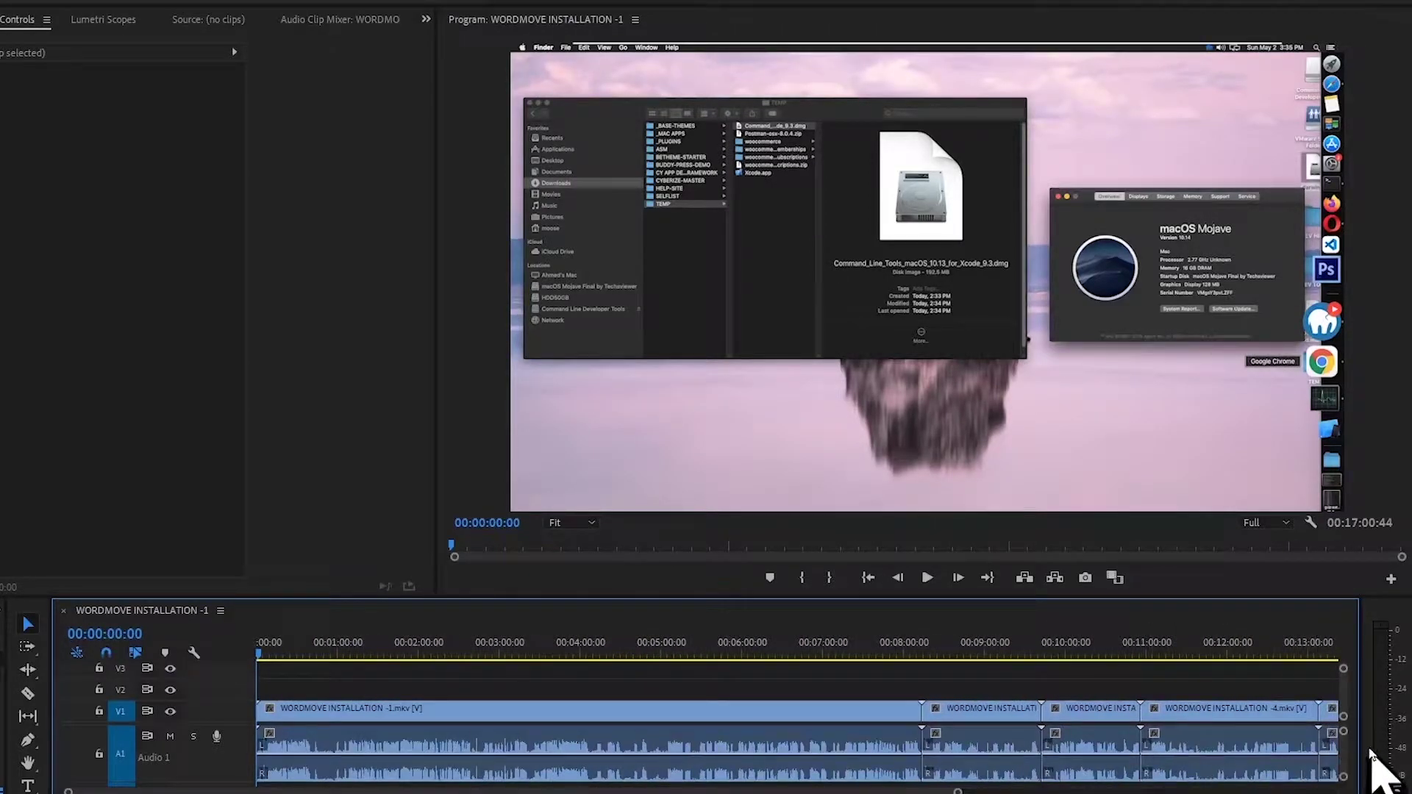
pyautogui.hotkey('alt', '=')
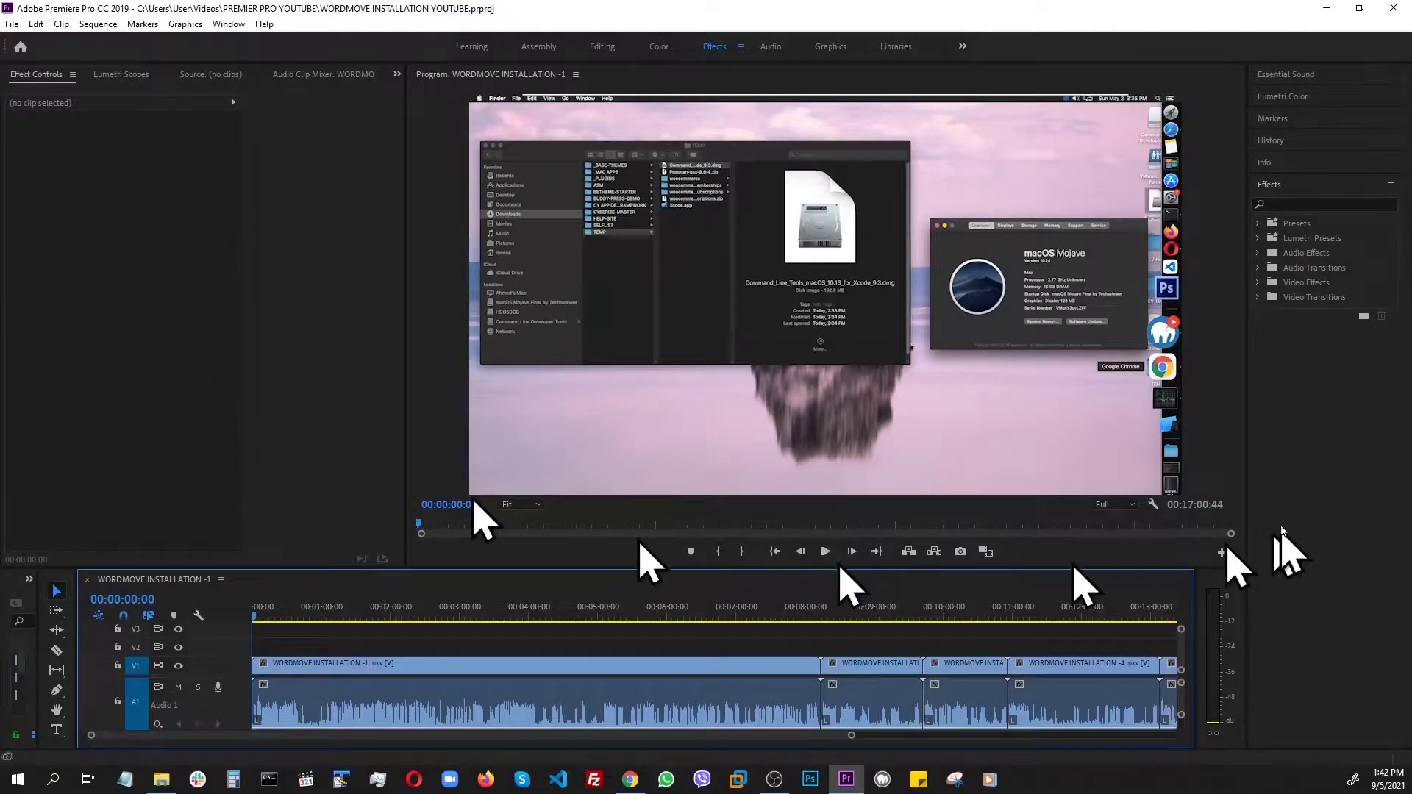
pyautogui.click(324, 334)
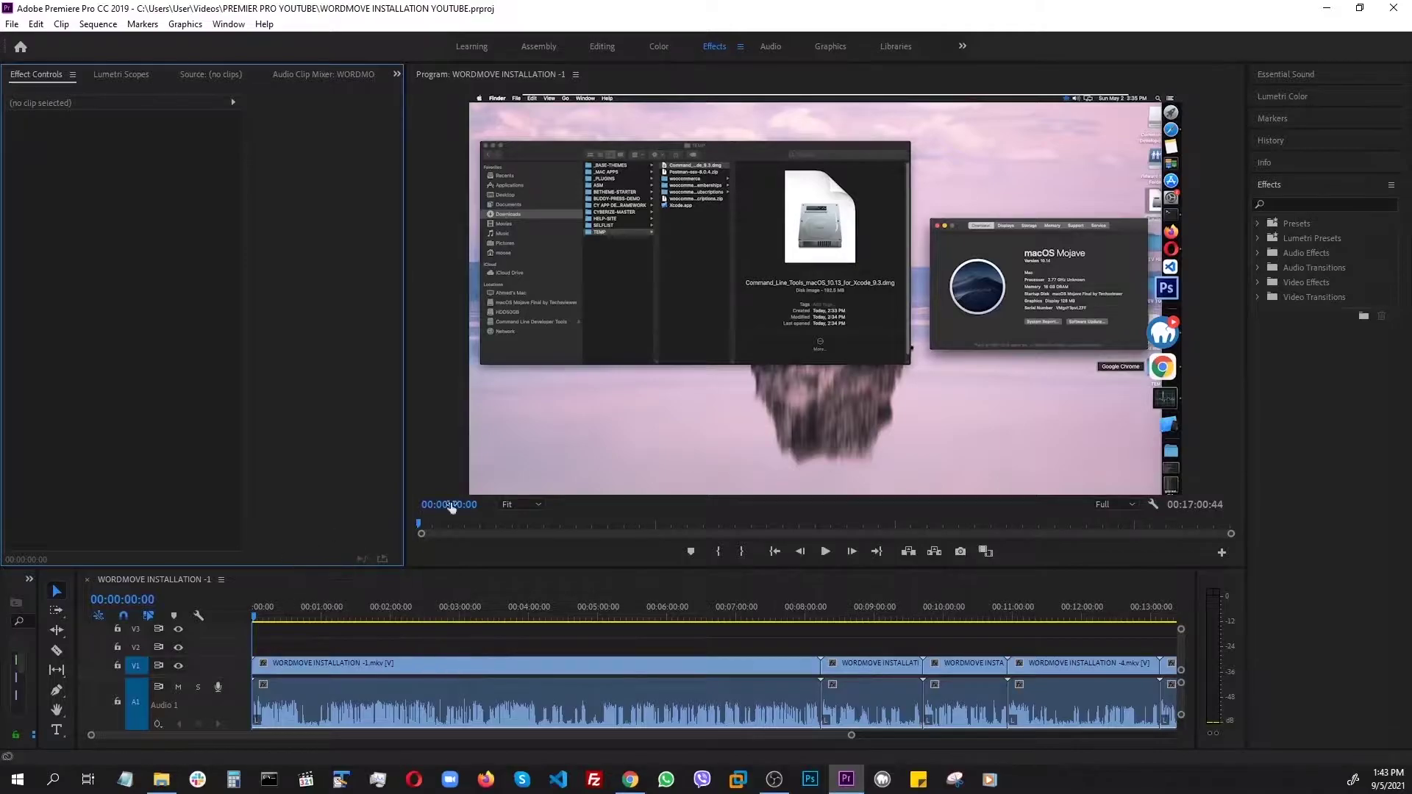
pyautogui.click(598, 648)
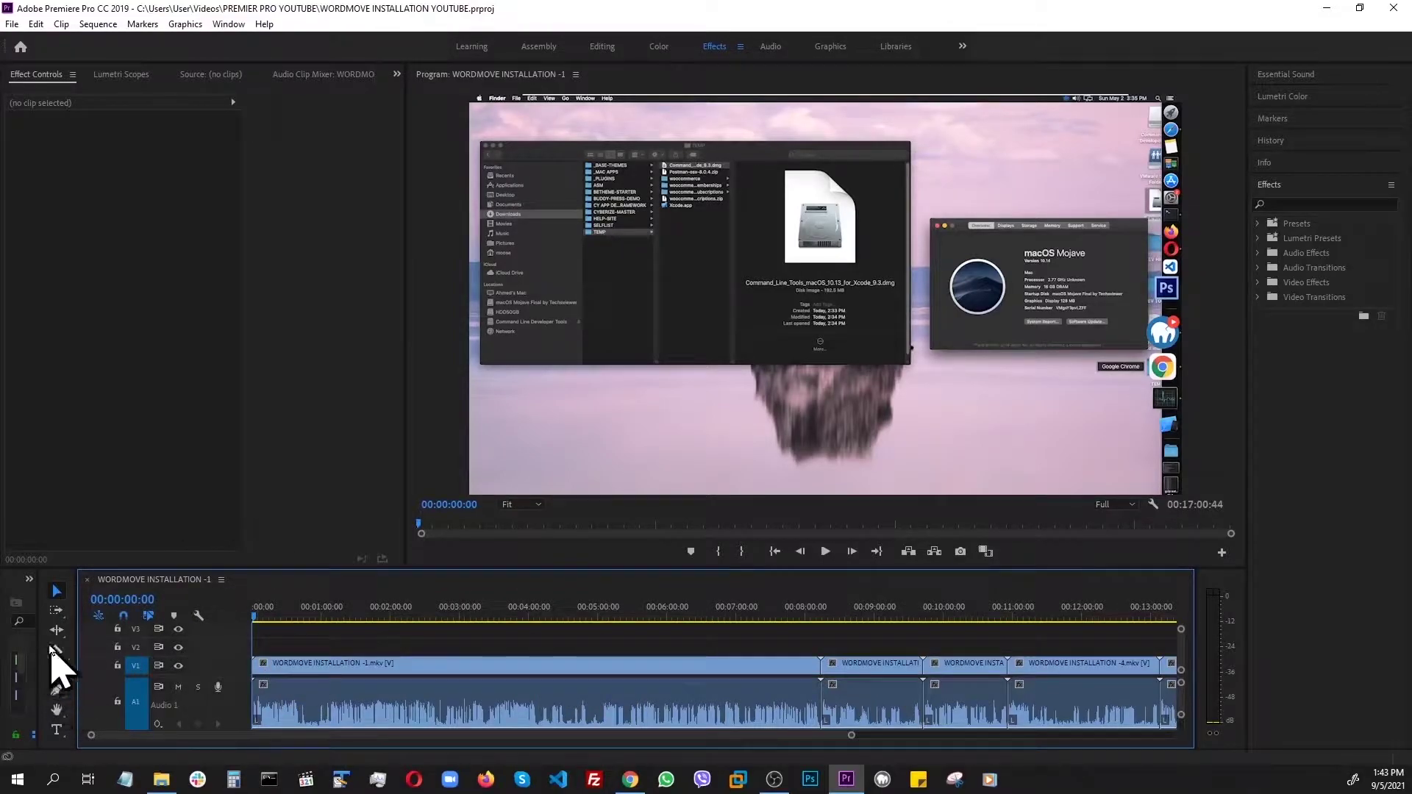
pyautogui.click(57, 711)
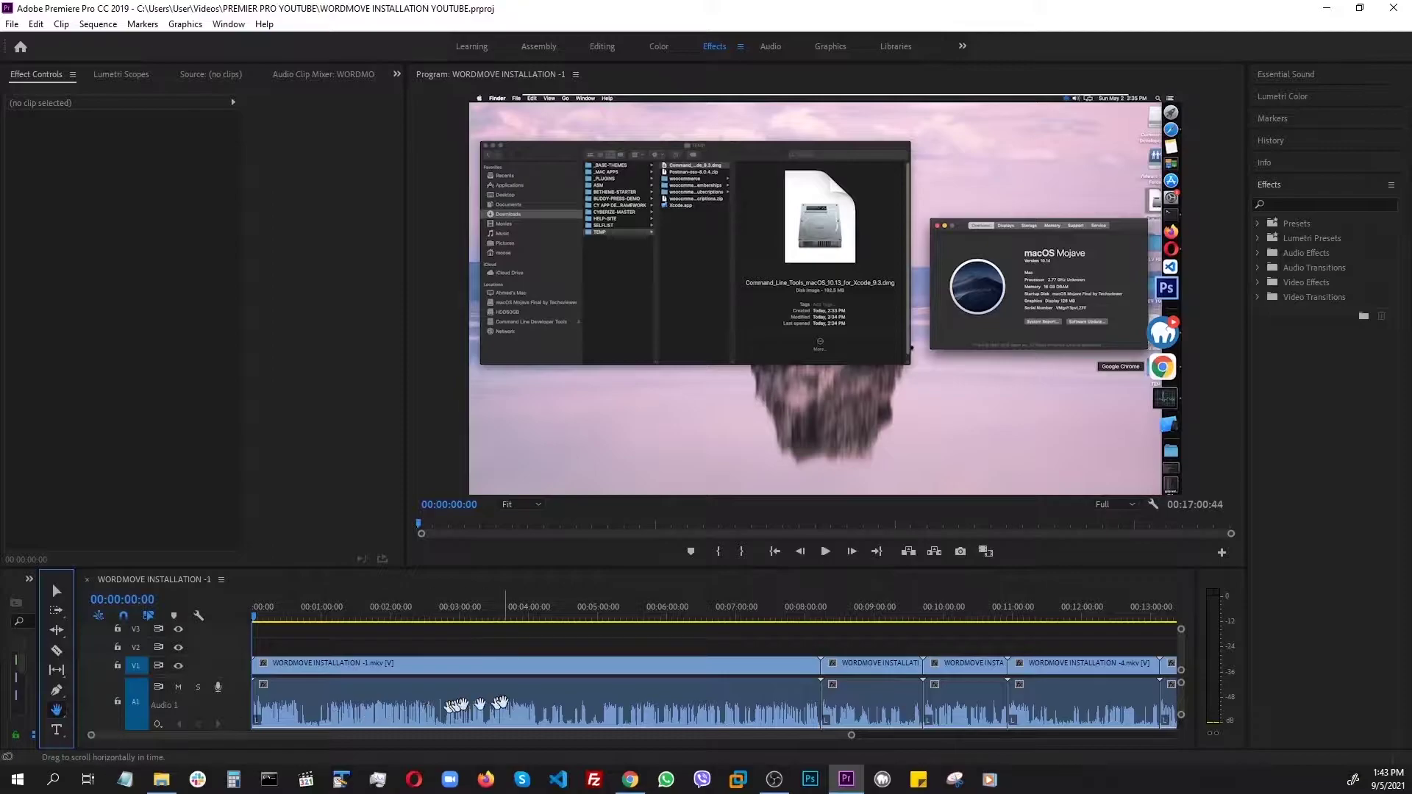
pyautogui.click(479, 700)
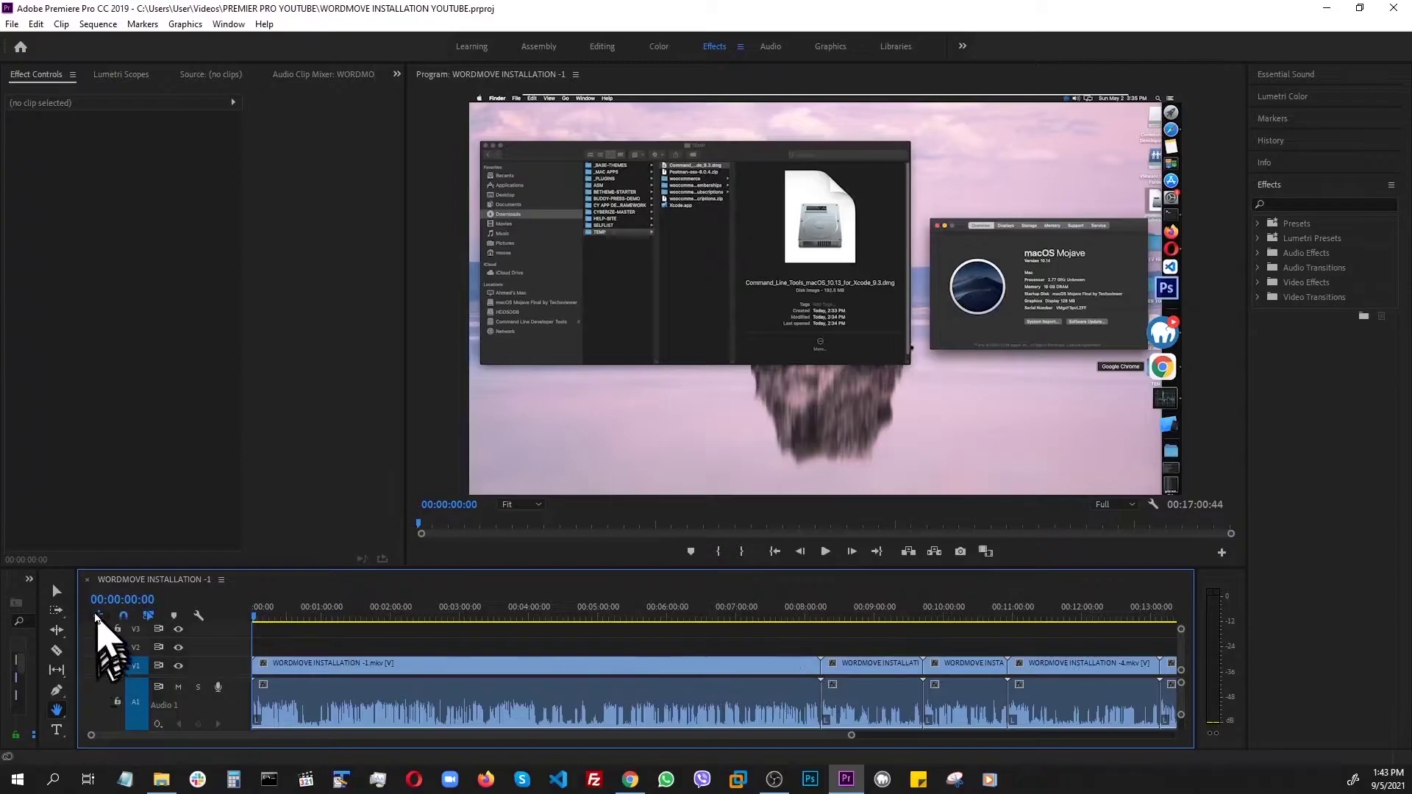
pyautogui.click(57, 591)
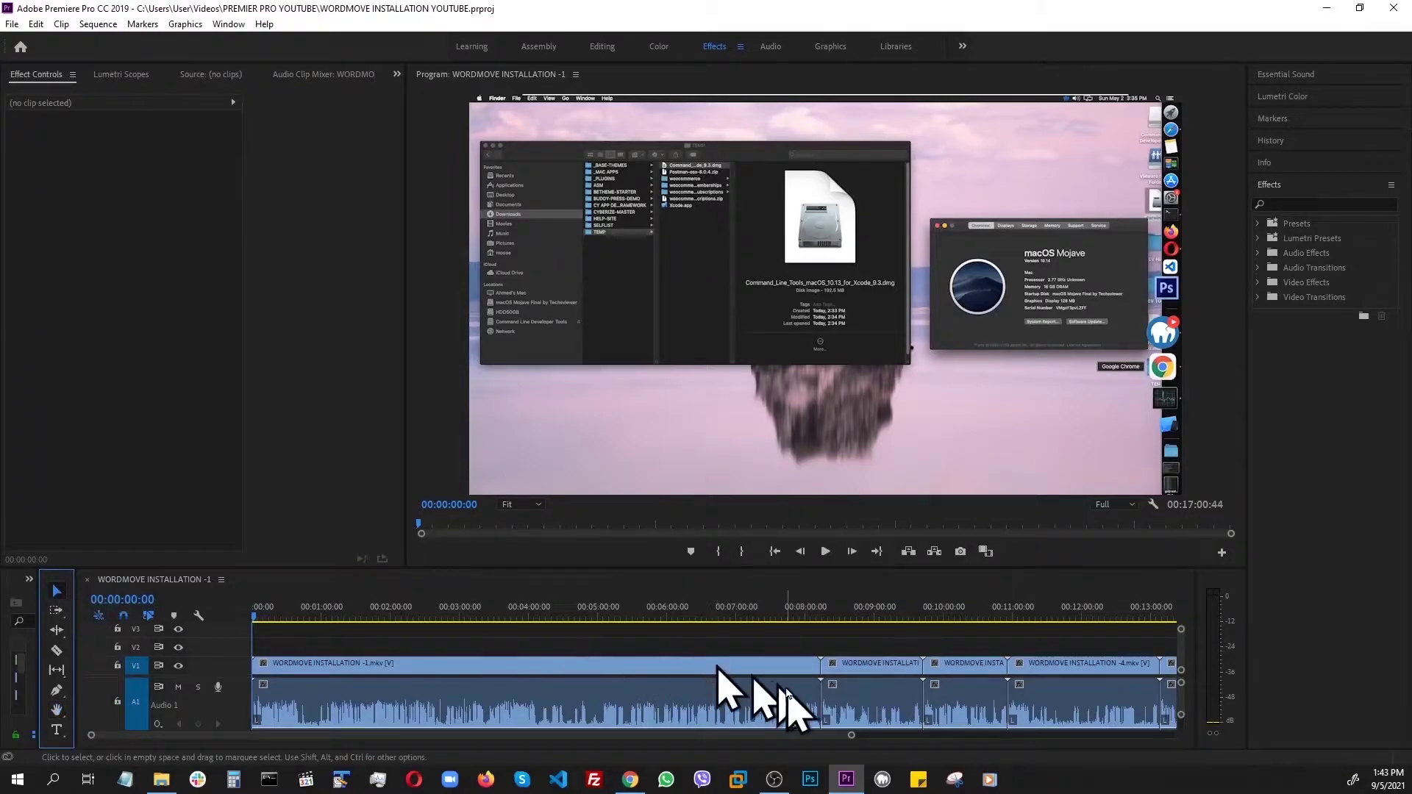
pyautogui.click(879, 707)
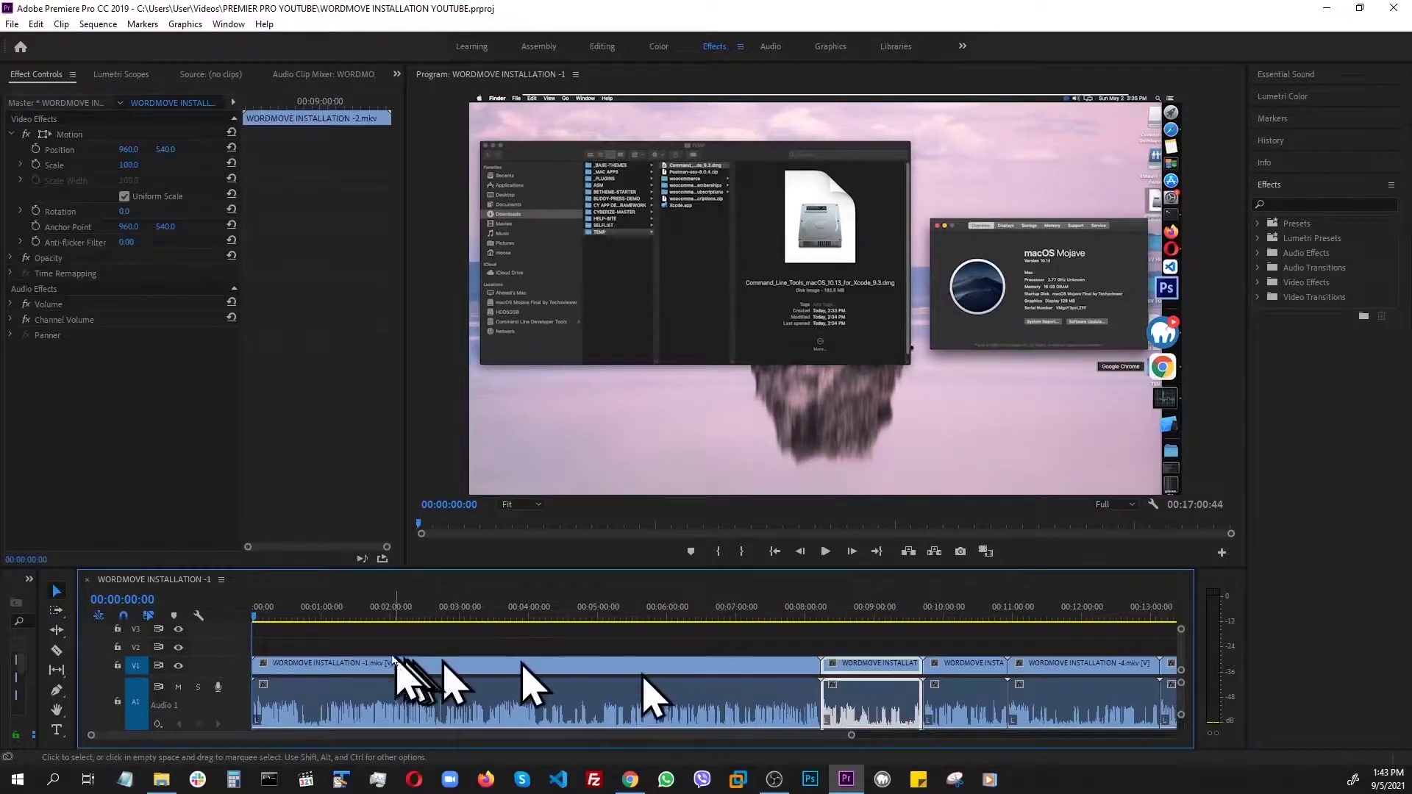
pyautogui.click(323, 644)
pyautogui.press('h')
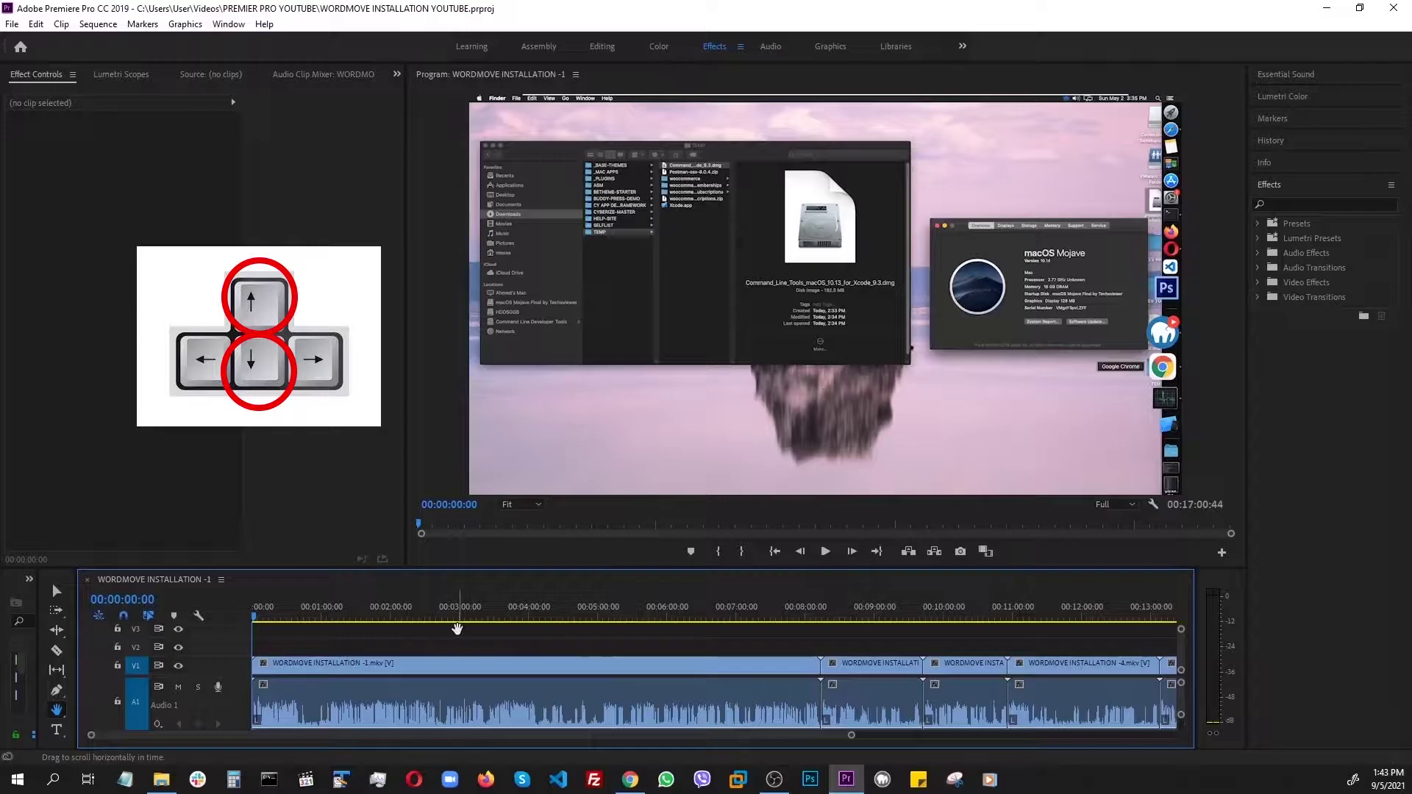
pyautogui.press('Down')
pyautogui.press('Down')
pyautogui.press('Down')
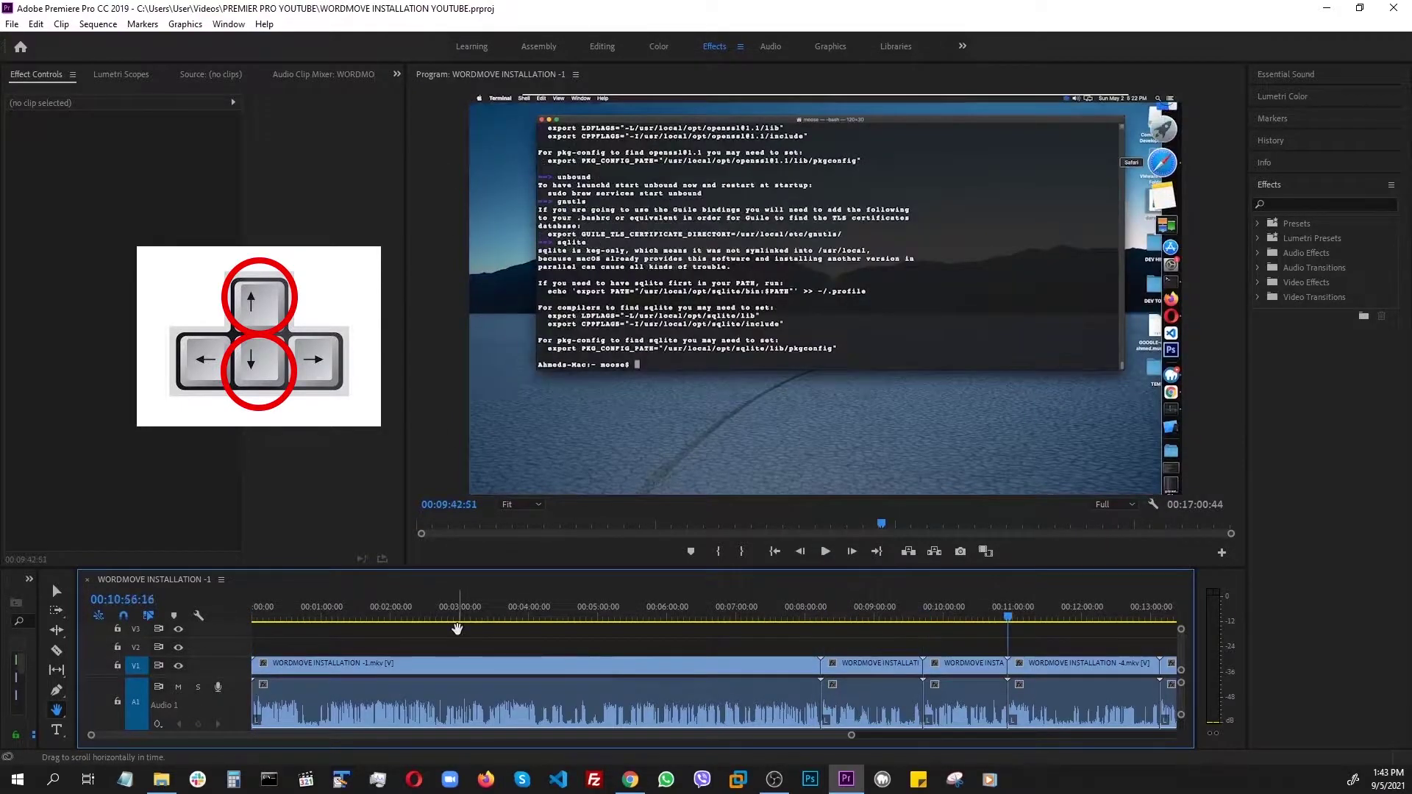
pyautogui.press('Down')
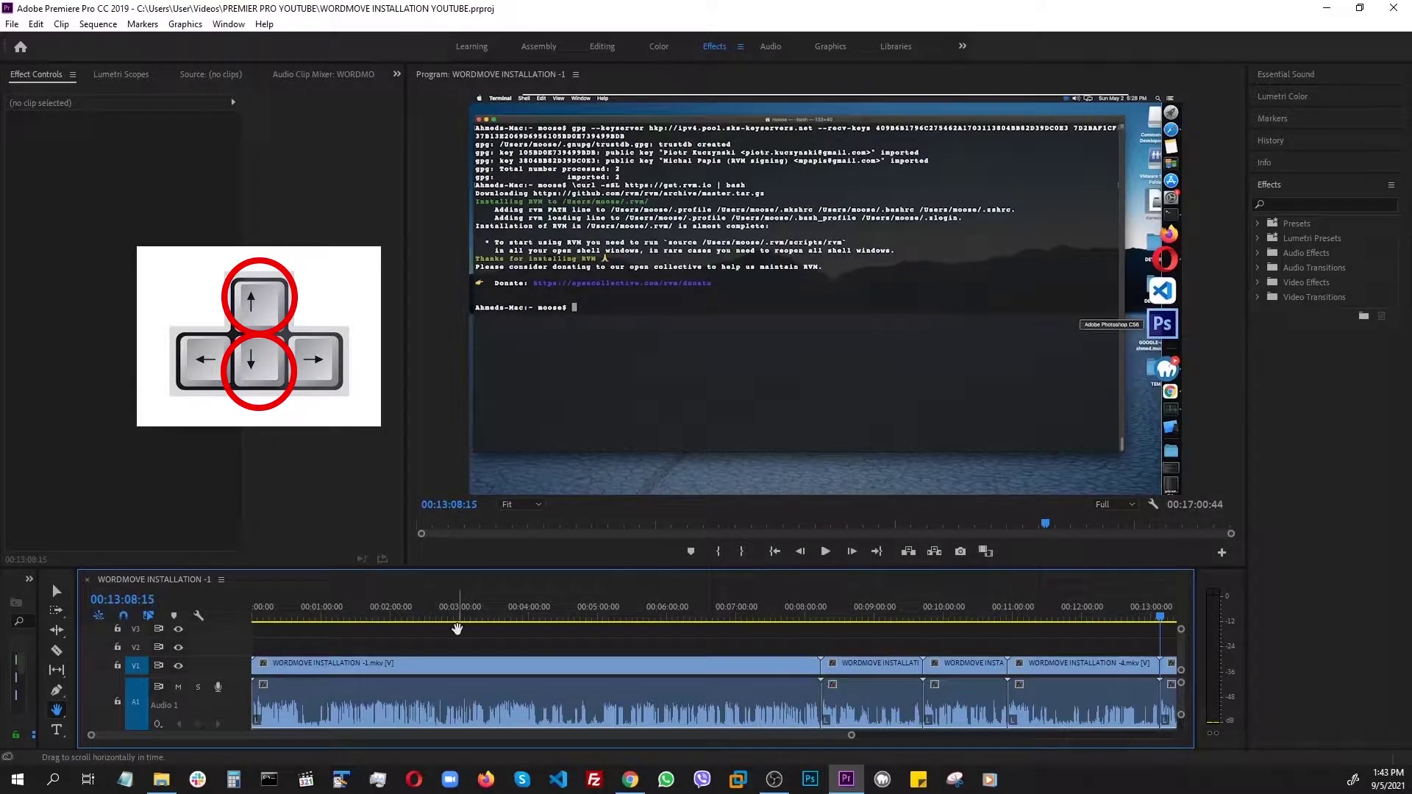
pyautogui.press('Up')
pyautogui.press('Up')
pyautogui.press('Up')
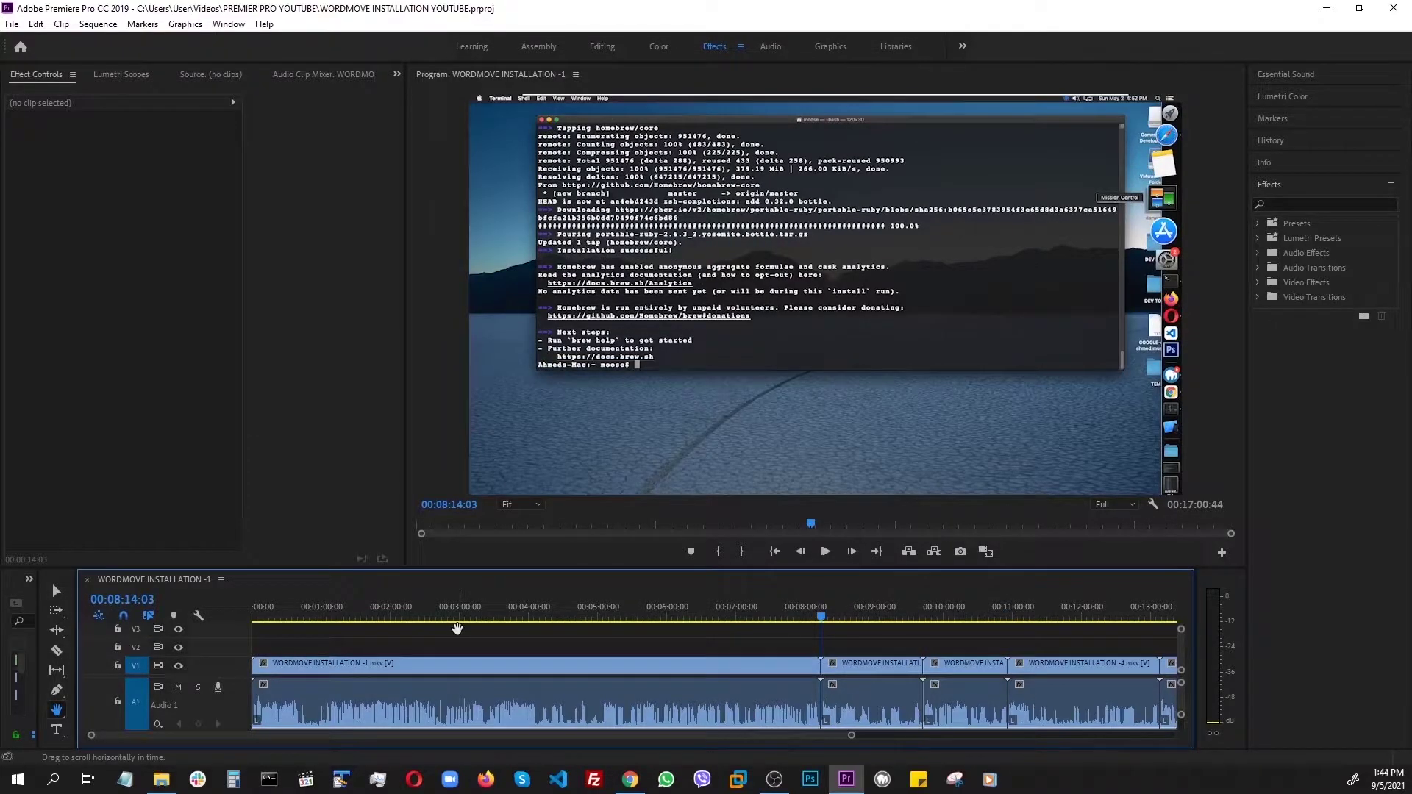
pyautogui.press('Up')
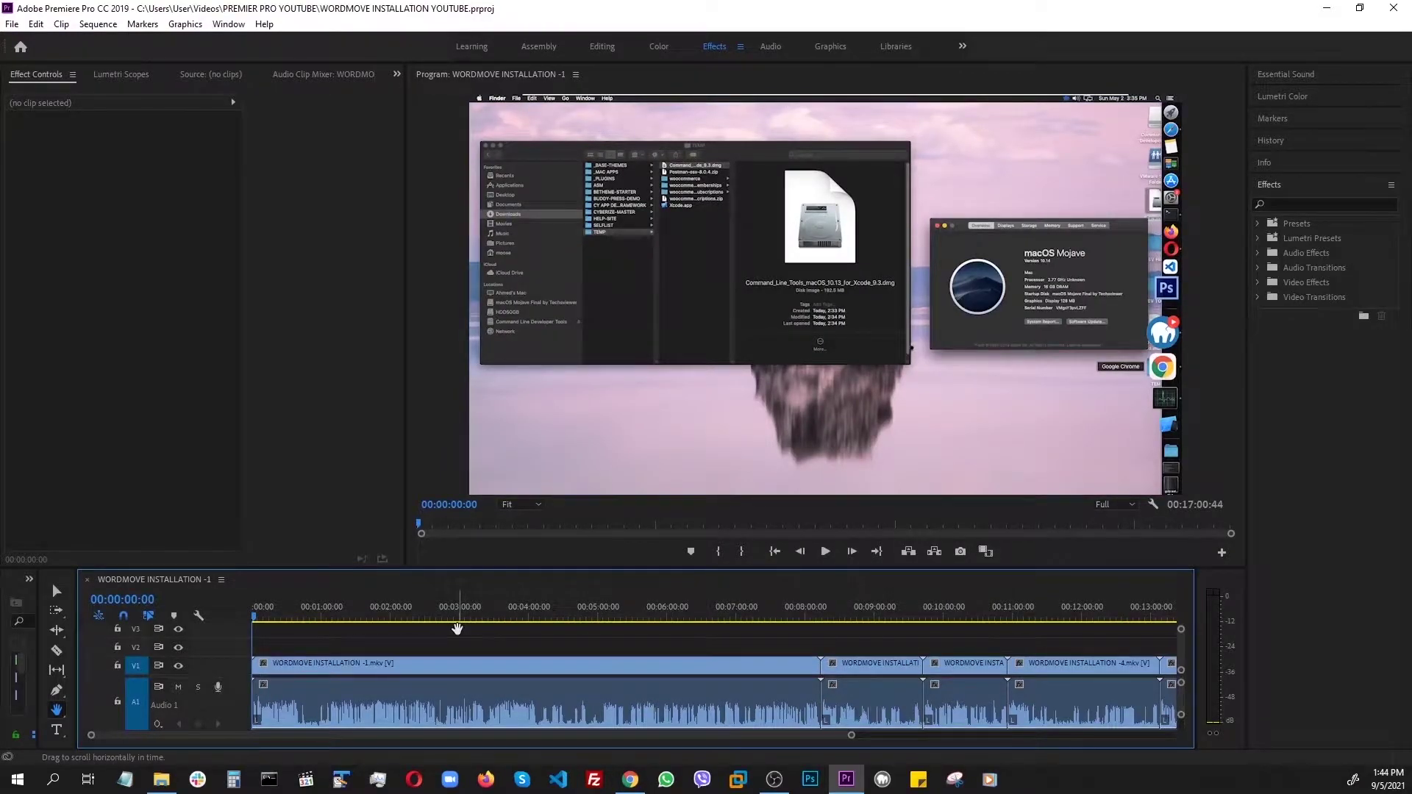
pyautogui.press('End')
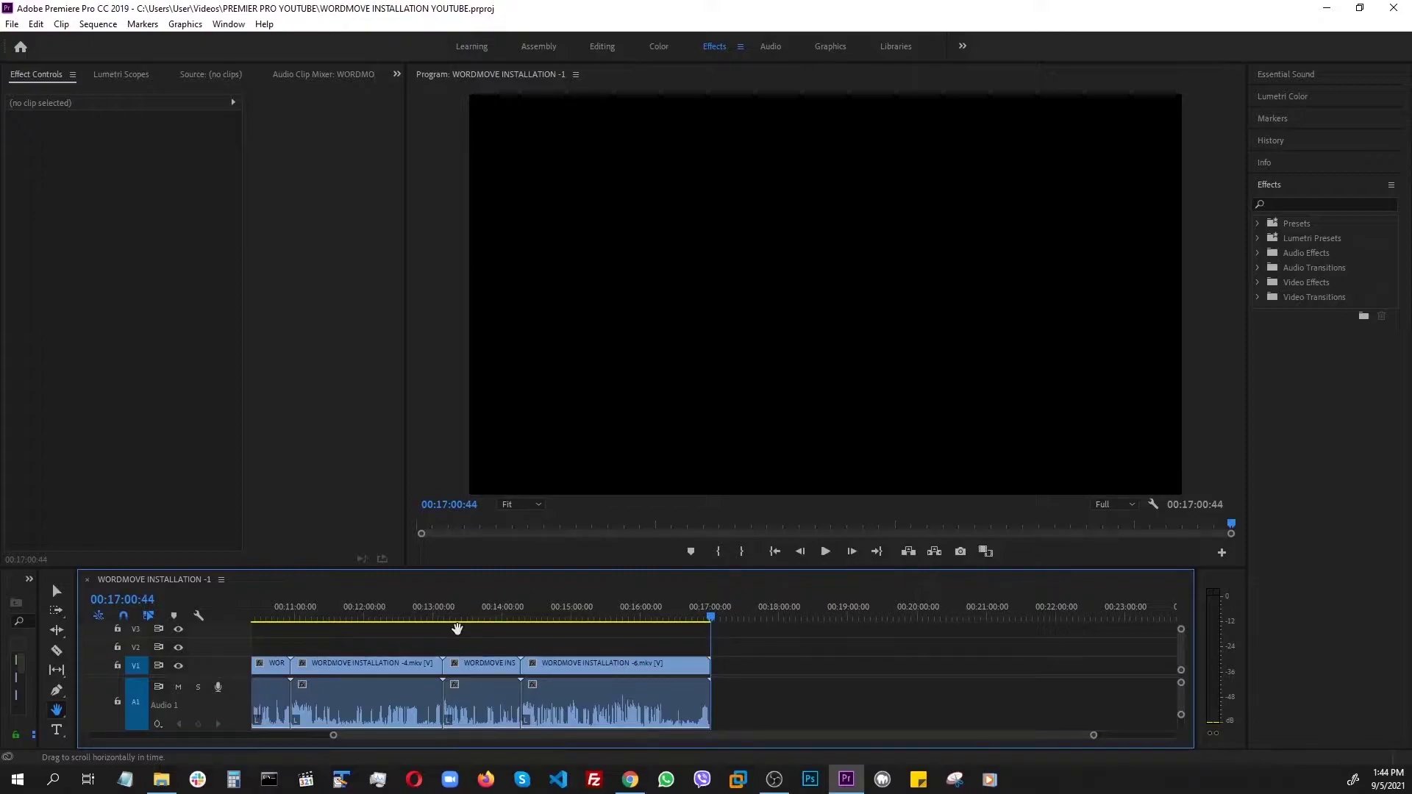
pyautogui.press('Home')
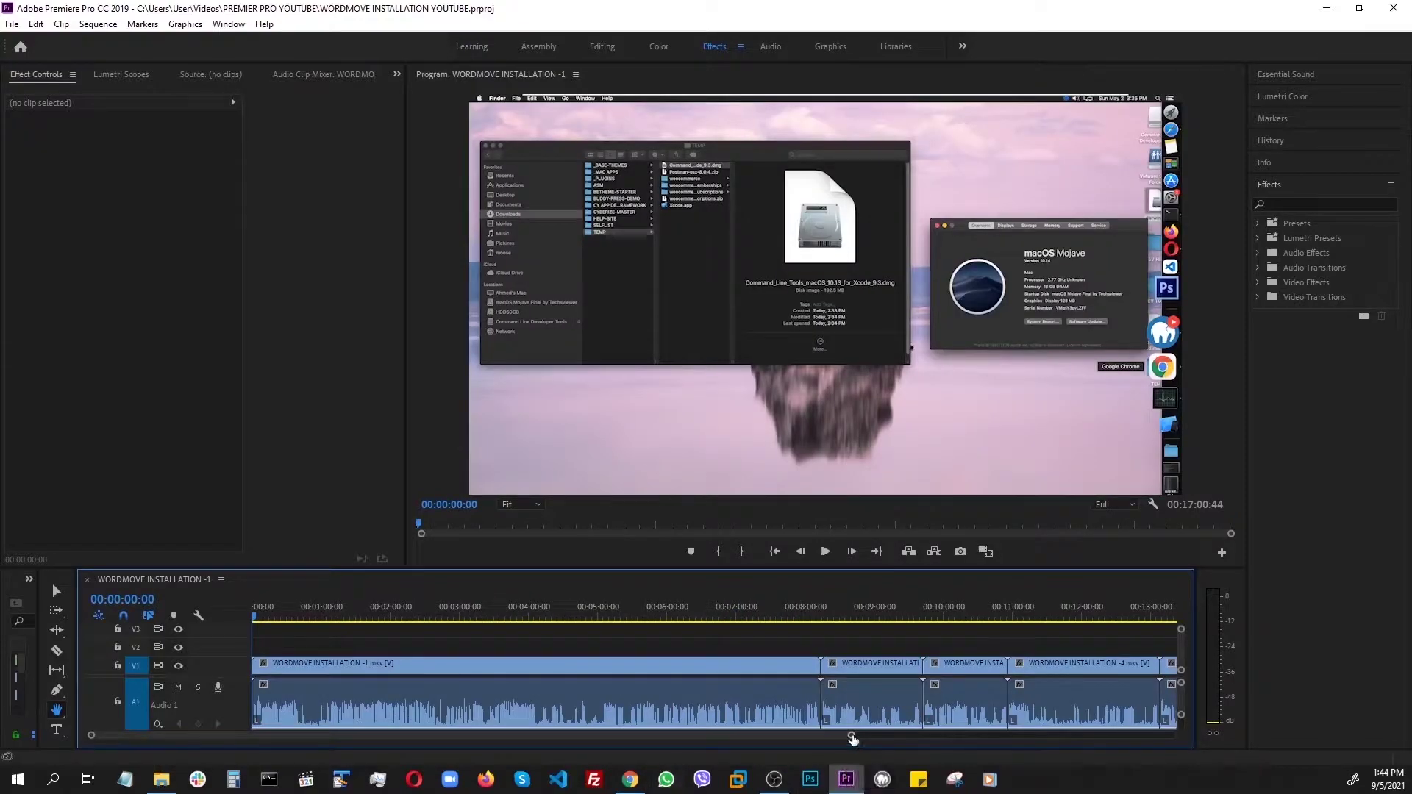
# Play the sequence from the start and stop at about 00:00:02:09
pyautogui.moveTo(852, 738); pyautogui.dragTo(545, 753)
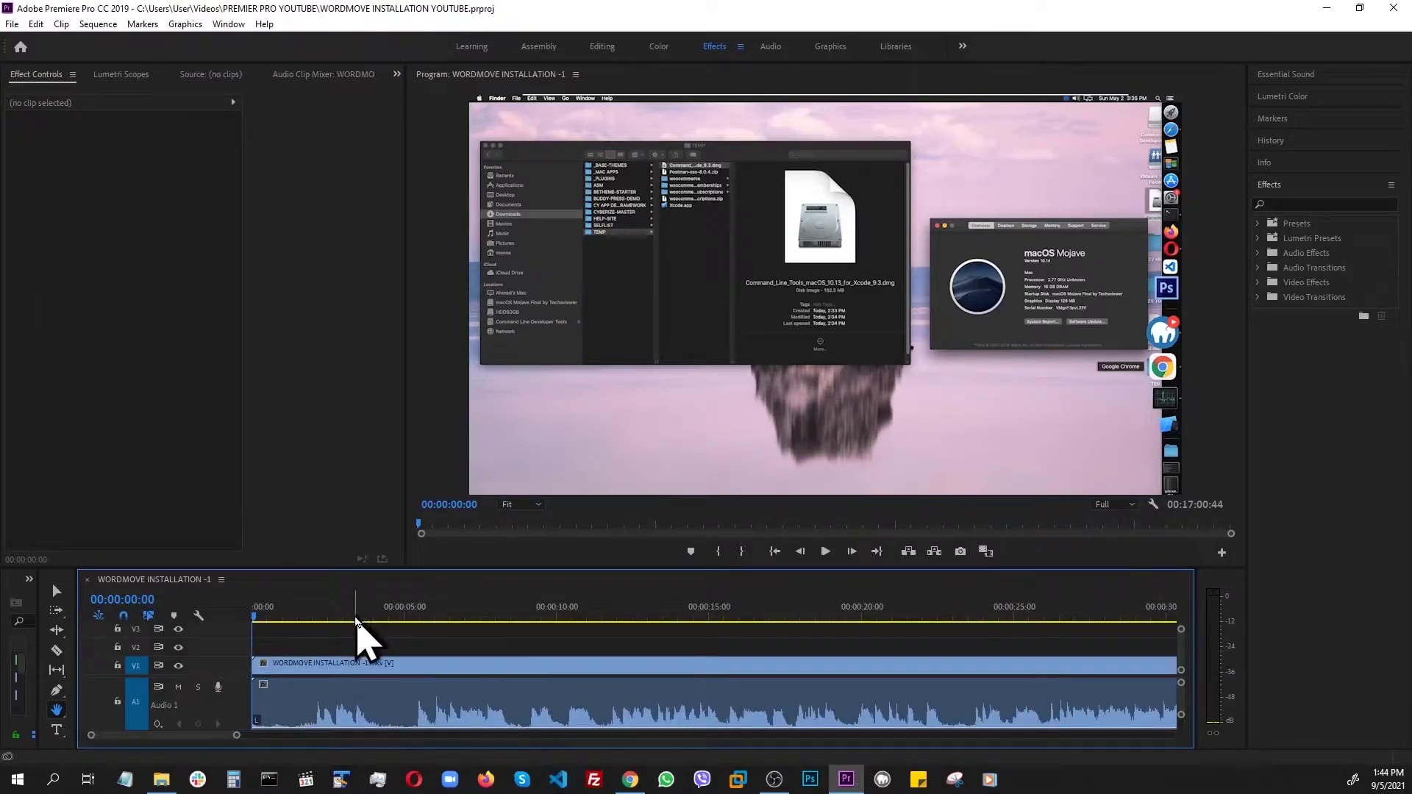
pyautogui.press('space')
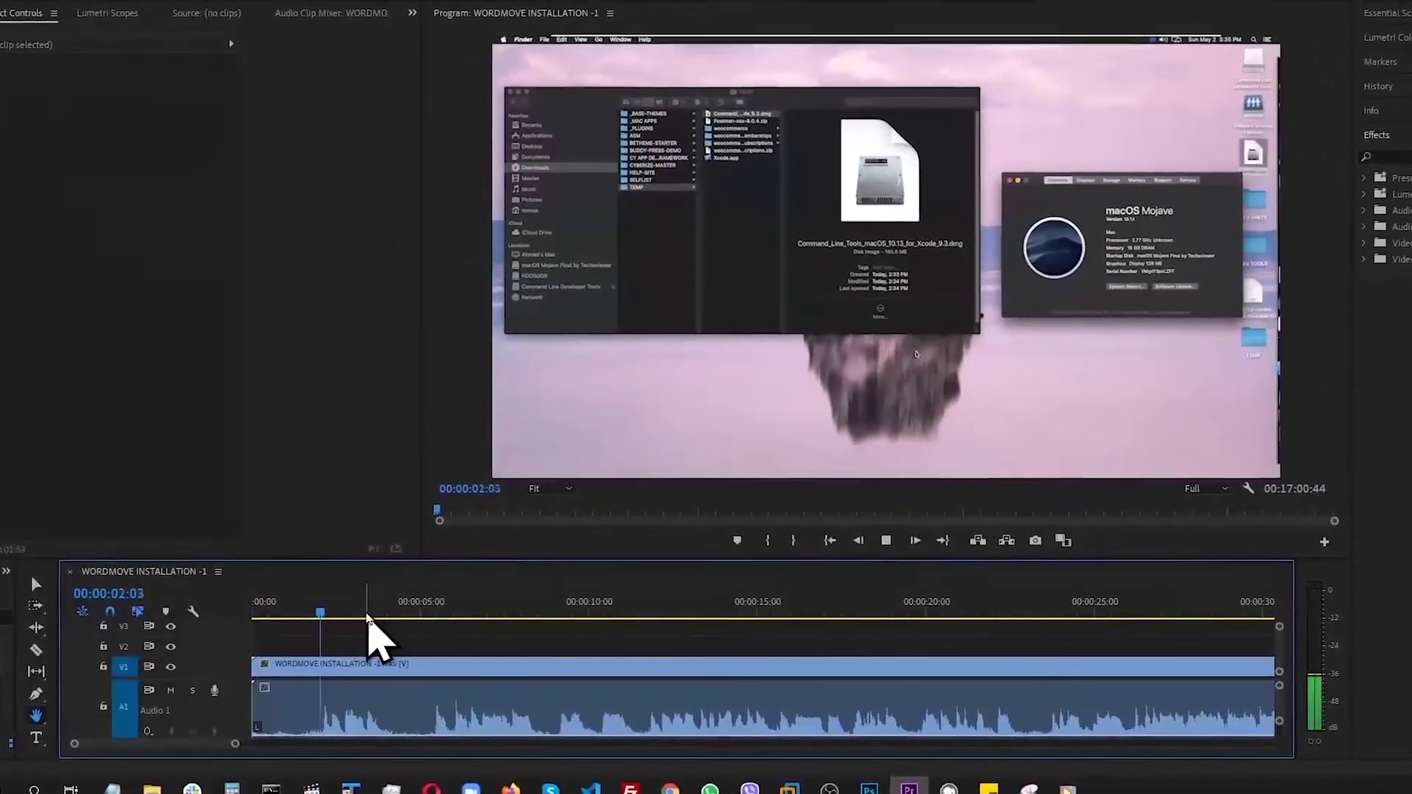
pyautogui.press('space')
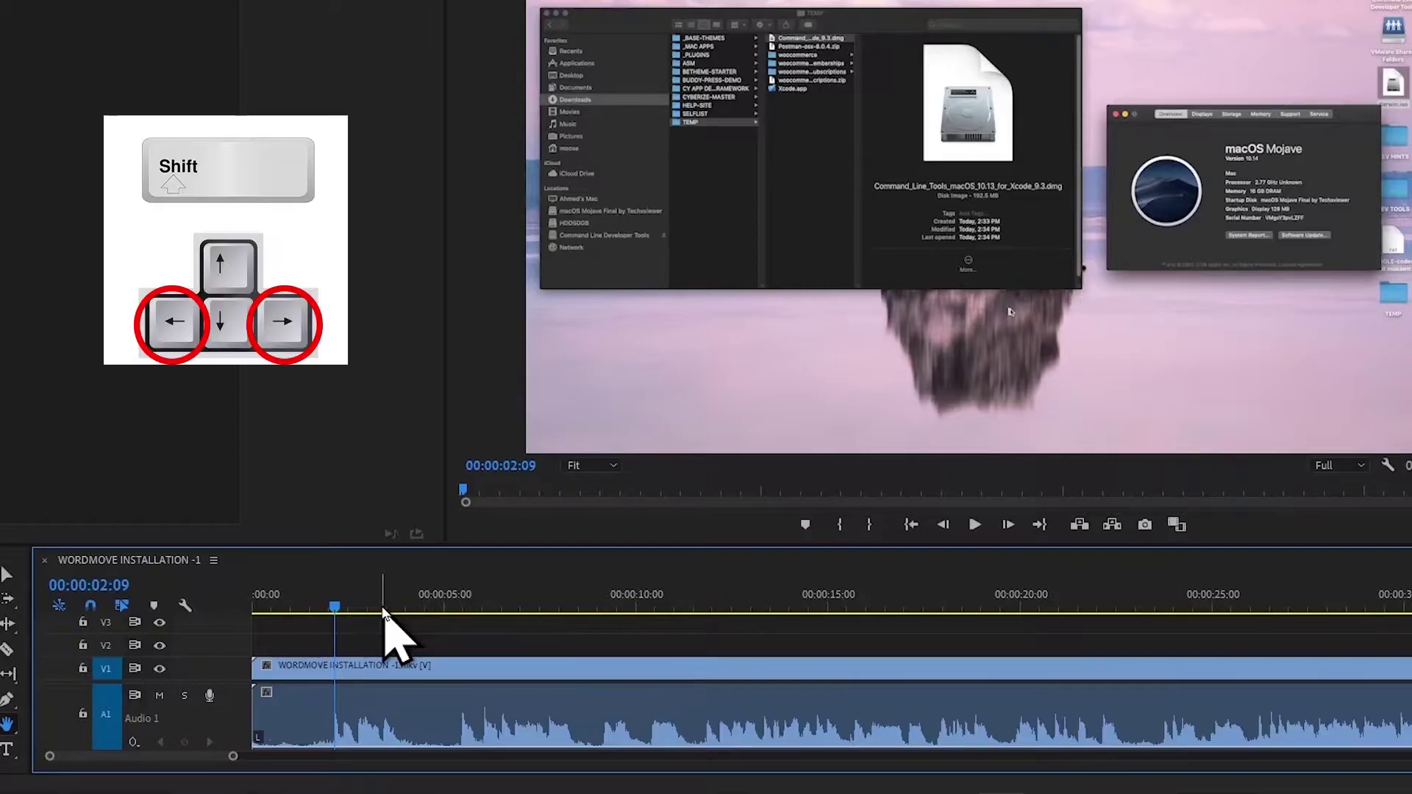
# Step the playhead back and forth around the four-to-five-second mark, then return to 00:00:00:00
pyautogui.hotkey('shift', 'Right')
pyautogui.hotkey('shift', 'Right')
pyautogui.hotkey('shift', 'Right')
pyautogui.hotkey('shift', 'Right')
pyautogui.hotkey('shift', 'Right')
pyautogui.hotkey('shift', 'Right')
pyautogui.hotkey('shift', 'Right')
pyautogui.hotkey('shift', 'Right')
pyautogui.hotkey('shift', 'Right')
pyautogui.hotkey('shift', 'Right')
pyautogui.hotkey('shift', 'Right')
pyautogui.hotkey('shift', 'Right')
pyautogui.hotkey('shift', 'Right')
pyautogui.hotkey('shift', 'Right')
pyautogui.hotkey('shift', 'Right')
pyautogui.hotkey('shift', 'Right')
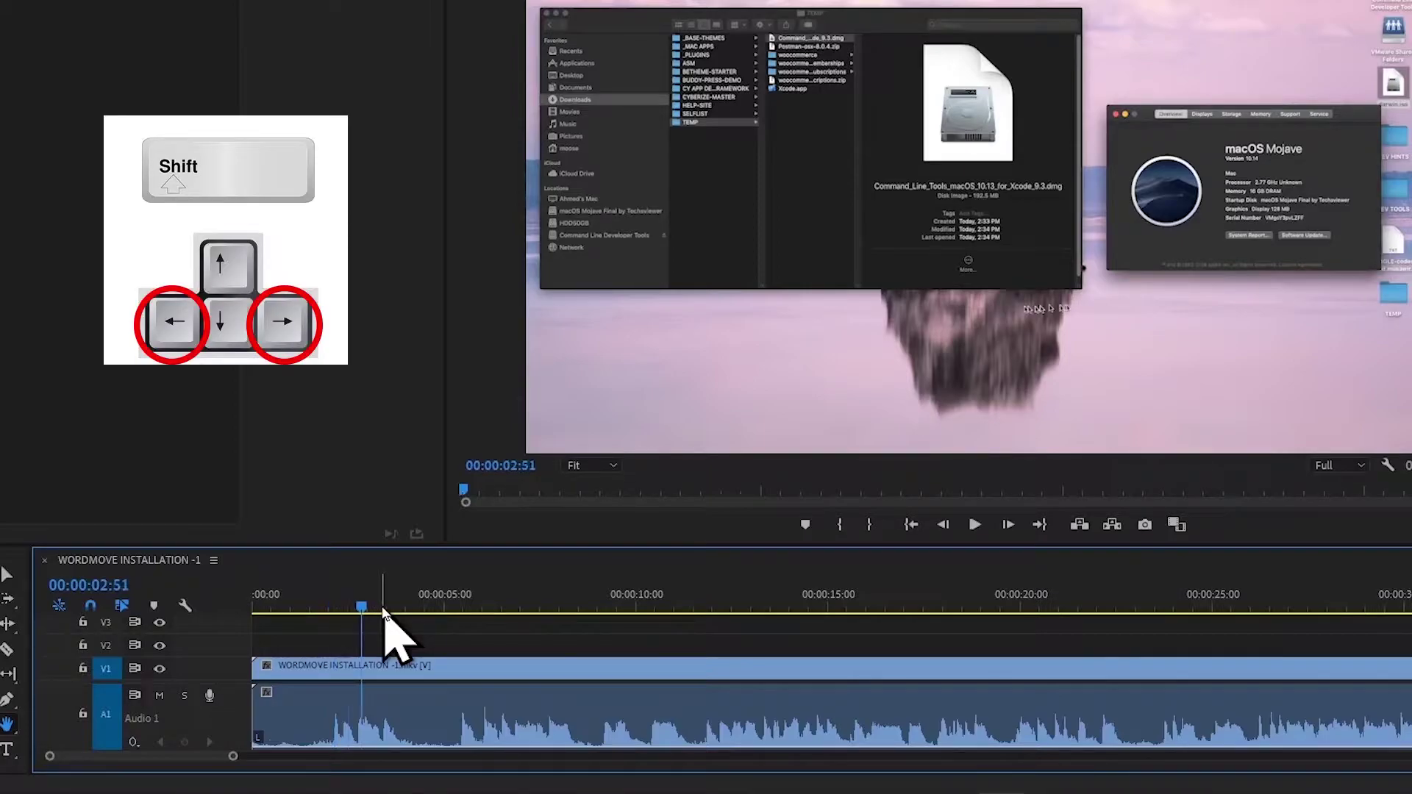
pyautogui.hotkey('shift', 'Right')
pyautogui.hotkey('shift', 'Right')
pyautogui.hotkey('shift', 'Right')
pyautogui.hotkey('shift', 'Right')
pyautogui.hotkey('shift', 'Right')
pyautogui.hotkey('shift', 'Right')
pyautogui.hotkey('shift', 'Right')
pyautogui.hotkey('shift', 'Right')
pyautogui.hotkey('shift', 'Right')
pyautogui.hotkey('shift', 'Right')
pyautogui.hotkey('shift', 'Right')
pyautogui.hotkey('shift', 'Right')
pyautogui.hotkey('shift', 'Right')
pyautogui.hotkey('shift', 'Right')
pyautogui.hotkey('shift', 'Right')
pyautogui.hotkey('shift', 'Right')
pyautogui.hotkey('shift', 'Right')
pyautogui.hotkey('shift', 'Right')
pyautogui.hotkey('shift', 'Right')
pyautogui.hotkey('shift', 'Right')
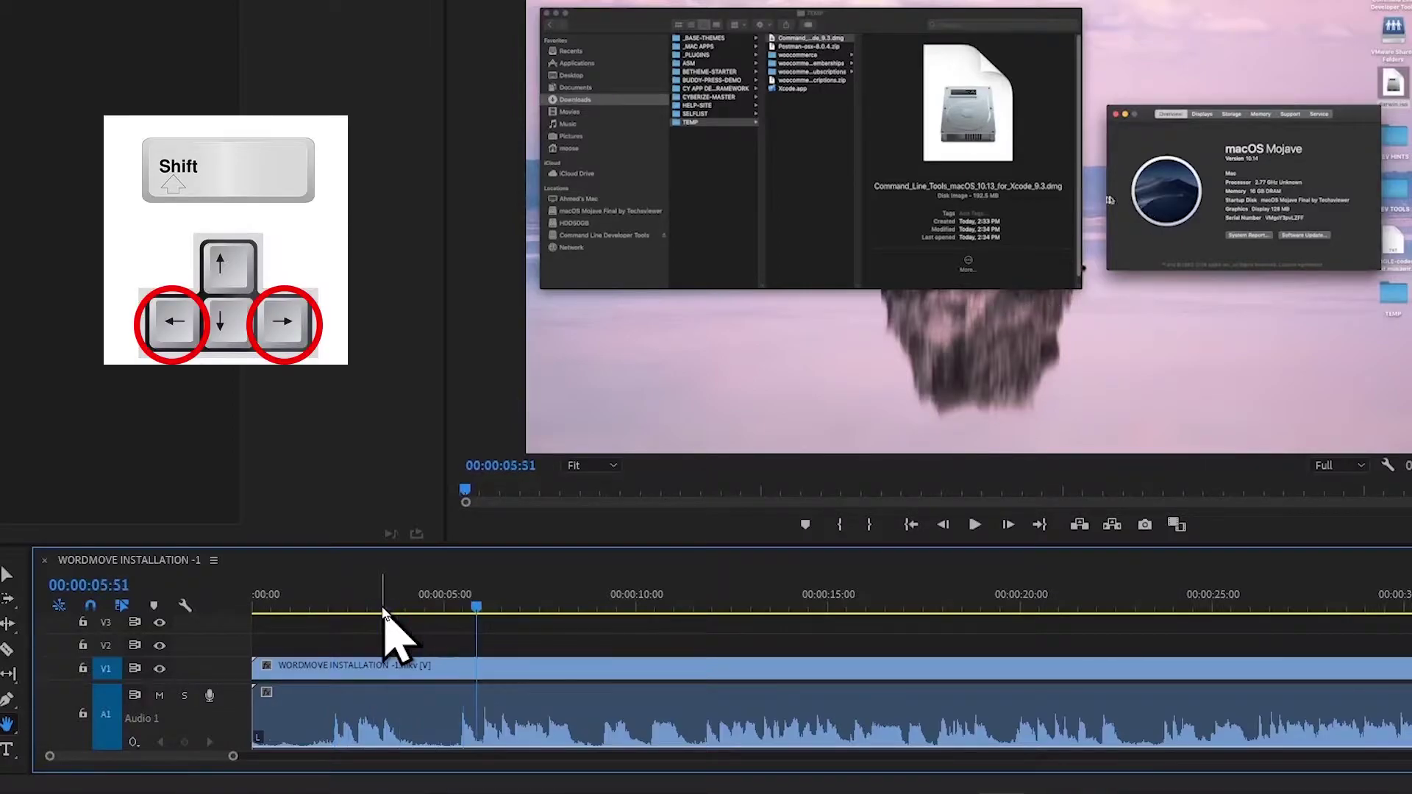
pyautogui.hotkey('shift', 'Right')
pyautogui.hotkey('shift', 'Right')
pyautogui.hotkey('shift', 'Right')
pyautogui.hotkey('shift', 'Right')
pyautogui.hotkey('shift', 'Right')
pyautogui.hotkey('shift', 'Right')
pyautogui.hotkey('shift', 'Right')
pyautogui.hotkey('shift', 'Right')
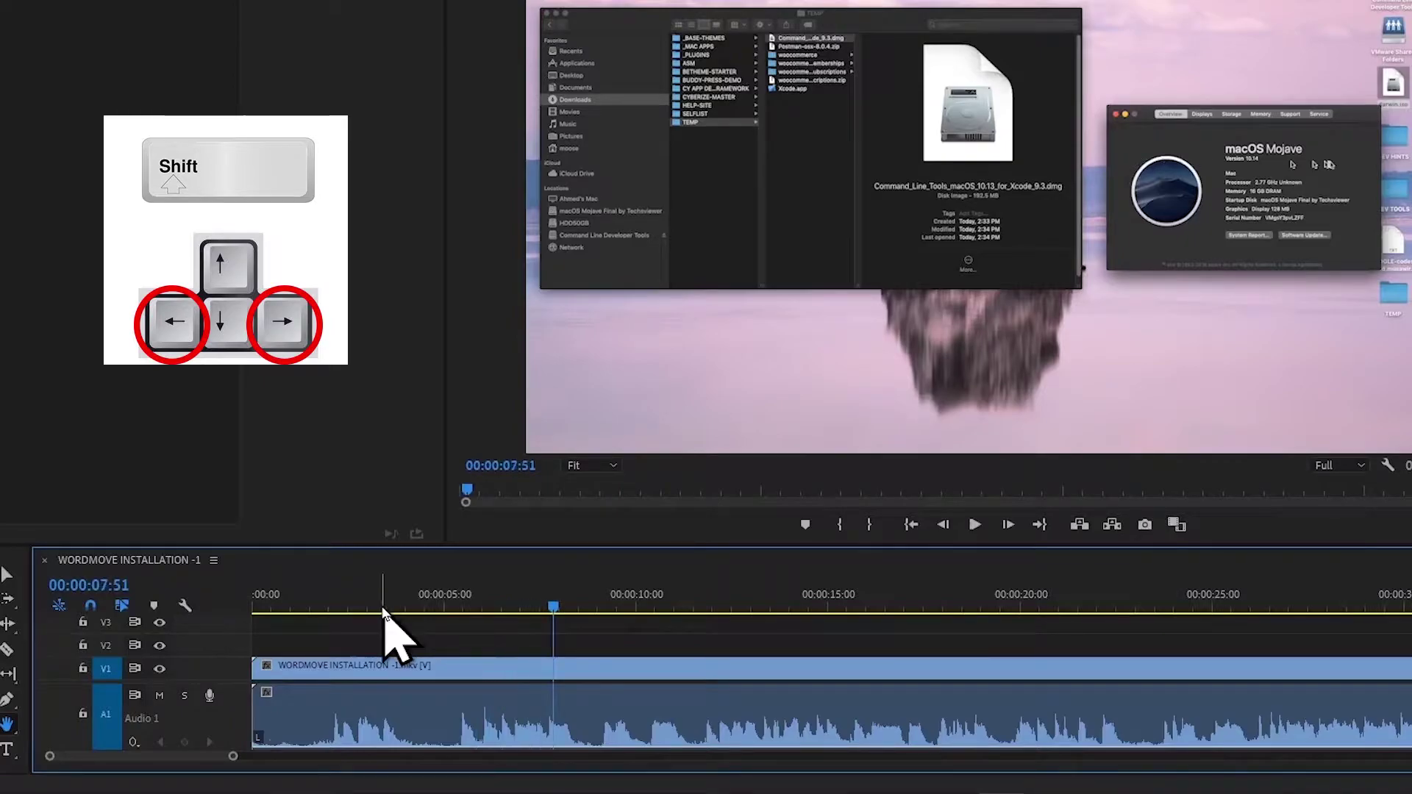
pyautogui.hotkey('shift', 'Left')
pyautogui.hotkey('shift', 'Left')
pyautogui.hotkey('shift', 'Left')
pyautogui.hotkey('shift', 'Left')
pyautogui.hotkey('shift', 'Left')
pyautogui.hotkey('shift', 'Left')
pyautogui.hotkey('shift', 'Left')
pyautogui.hotkey('shift', 'Left')
pyautogui.hotkey('shift', 'Left')
pyautogui.hotkey('shift', 'Left')
pyautogui.hotkey('shift', 'Left')
pyautogui.hotkey('shift', 'Left')
pyautogui.hotkey('shift', 'Left')
pyautogui.hotkey('shift', 'Left')
pyautogui.hotkey('shift', 'Left')
pyautogui.hotkey('shift', 'Left')
pyautogui.hotkey('shift', 'Left')
pyautogui.hotkey('shift', 'Left')
pyautogui.hotkey('shift', 'Left')
pyautogui.hotkey('shift', 'Left')
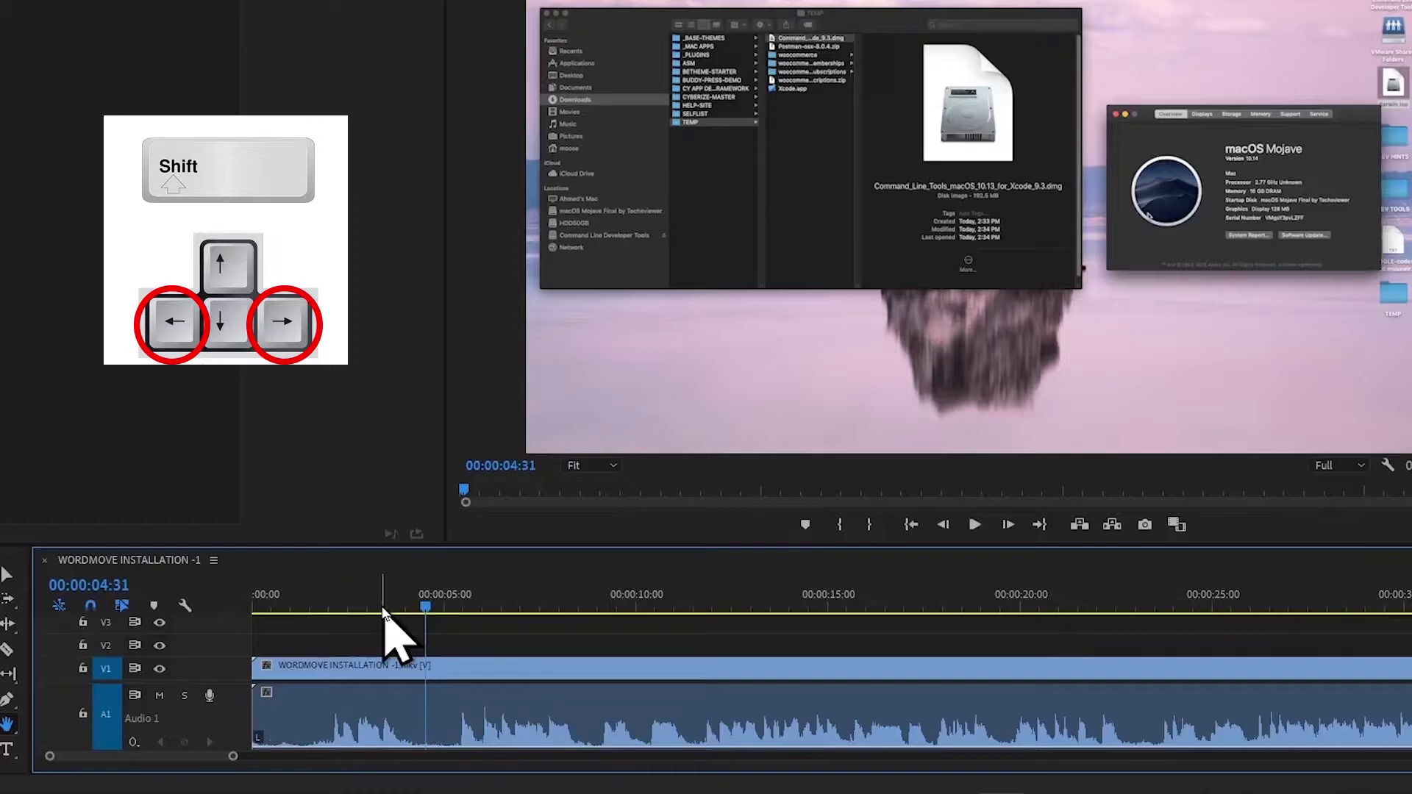
pyautogui.hotkey('shift', 'Right')
pyautogui.hotkey('shift', 'Right')
pyautogui.hotkey('shift', 'Right')
pyautogui.hotkey('shift', 'Right')
pyautogui.hotkey('shift', 'Right')
pyautogui.hotkey('shift', 'Right')
pyautogui.hotkey('shift', 'Right')
pyautogui.hotkey('shift', 'Right')
pyautogui.hotkey('shift', 'Left')
pyautogui.hotkey('shift', 'Left')
pyautogui.hotkey('shift', 'Left')
pyautogui.hotkey('shift', 'Left')
pyautogui.hotkey('shift', 'Left')
pyautogui.hotkey('shift', 'Left')
pyautogui.hotkey('shift', 'Left')
pyautogui.hotkey('shift', 'Left')
pyautogui.hotkey('shift', 'Left')
pyautogui.hotkey('shift', 'Left')
pyautogui.hotkey('shift', 'Left')
pyautogui.hotkey('shift', 'Left')
pyautogui.hotkey('shift', 'Left')
pyautogui.hotkey('shift', 'Left')
pyautogui.hotkey('shift', 'Left')
pyautogui.hotkey('shift', 'Left')
pyautogui.hotkey('shift', 'Left')
pyautogui.hotkey('shift', 'Left')
pyautogui.hotkey('shift', 'Left')
pyautogui.hotkey('shift', 'Left')
pyautogui.hotkey('shift', 'Left')
pyautogui.hotkey('shift', 'Left')
pyautogui.hotkey('shift', 'Left')
pyautogui.hotkey('shift', 'Left')
pyautogui.hotkey('shift', 'Left')
pyautogui.hotkey('shift', 'Left')
pyautogui.hotkey('shift', 'Left')
pyautogui.hotkey('shift', 'Left')
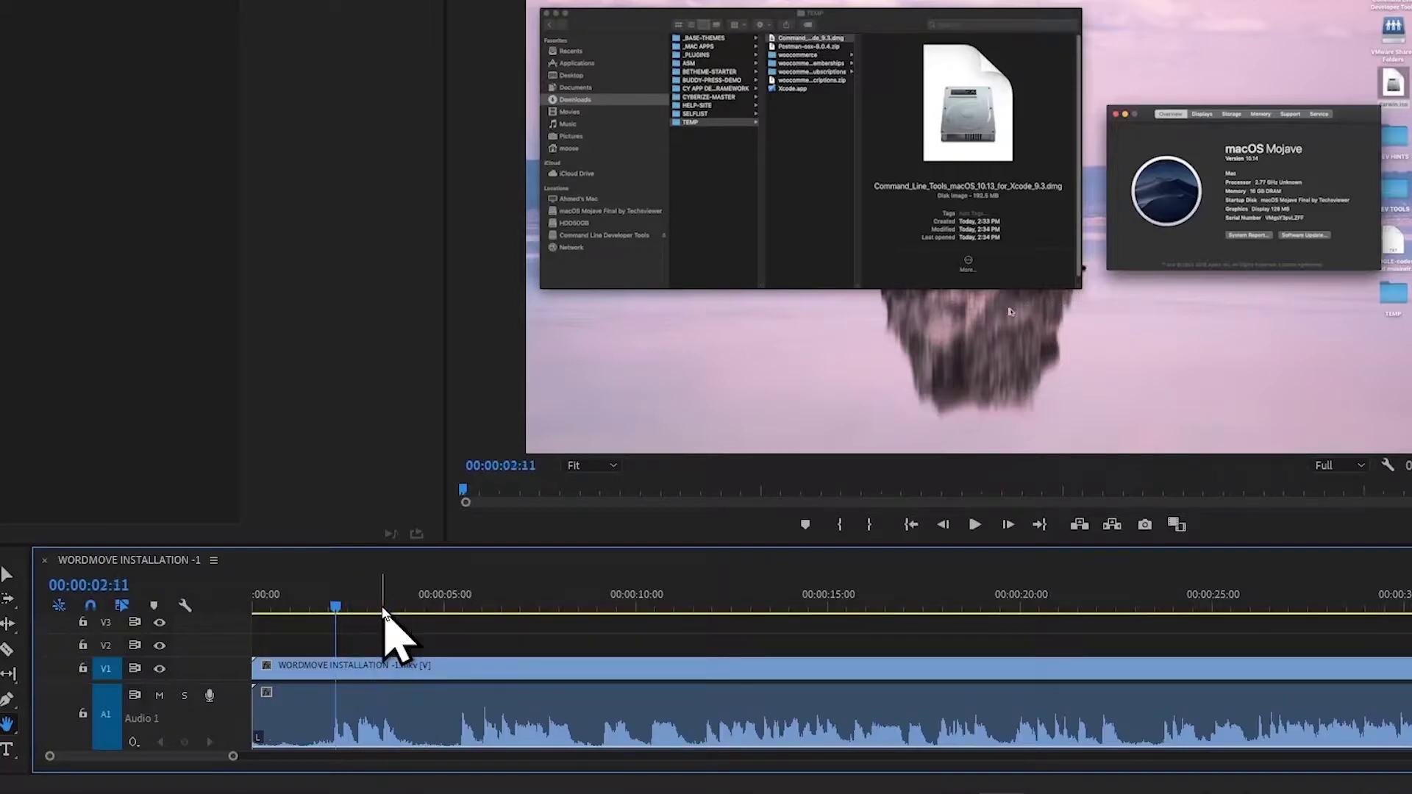
pyautogui.hotkey('shift', 'Right')
pyautogui.hotkey('shift', 'Right')
pyautogui.hotkey('shift', 'Right')
pyautogui.hotkey('shift', 'Right')
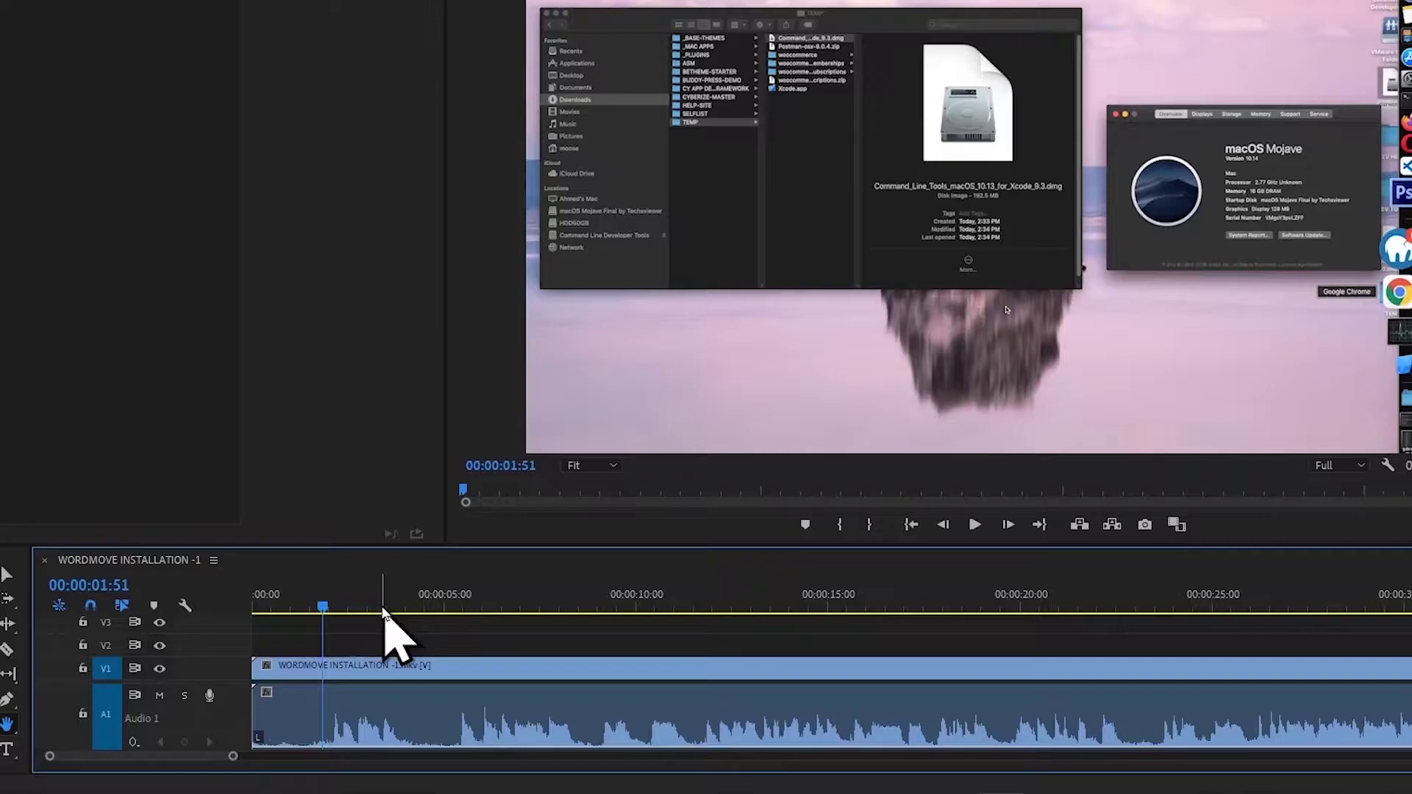
pyautogui.press('Home')
# Play to 00:00:01:47 and set the Out point there, with the In point at the start
pyautogui.press('space')
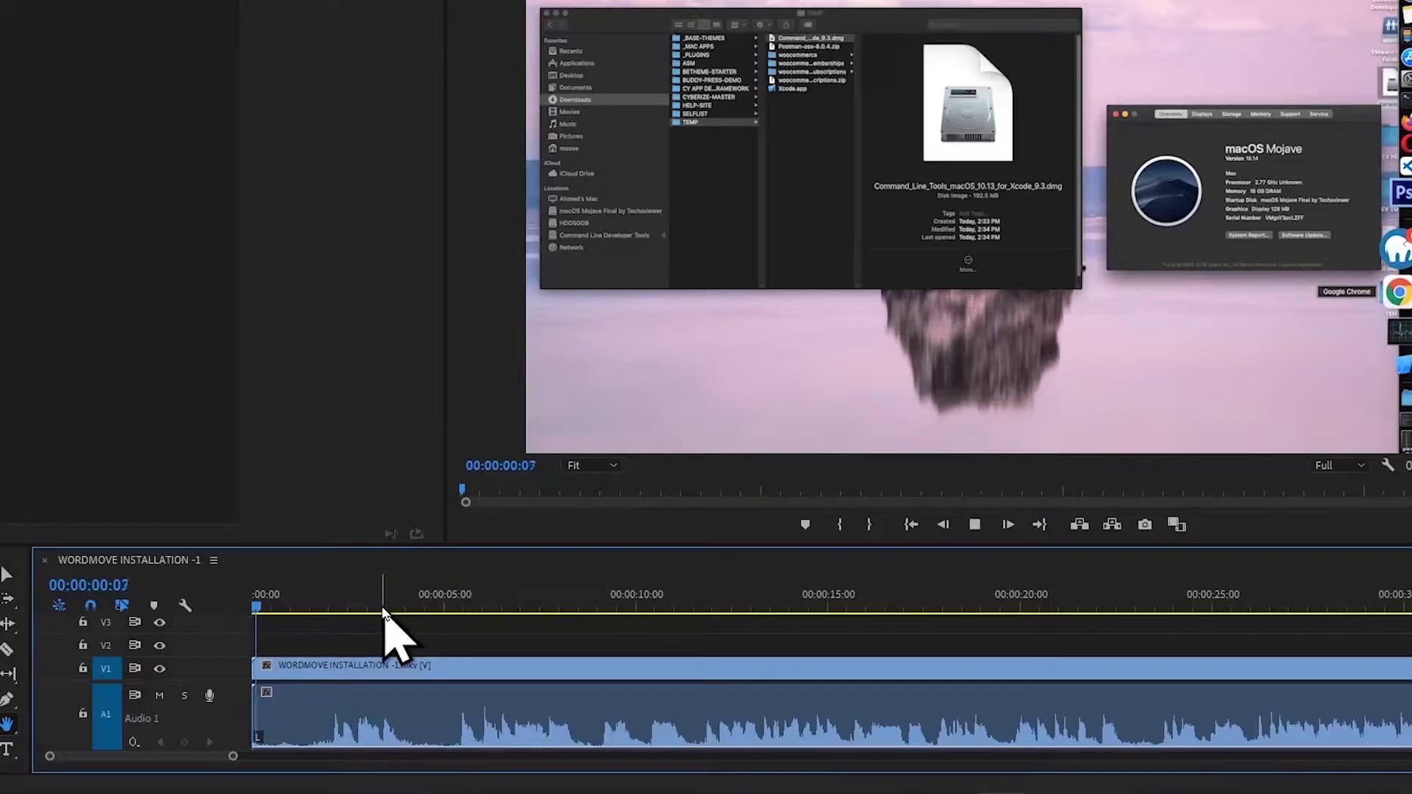
pyautogui.press('space')
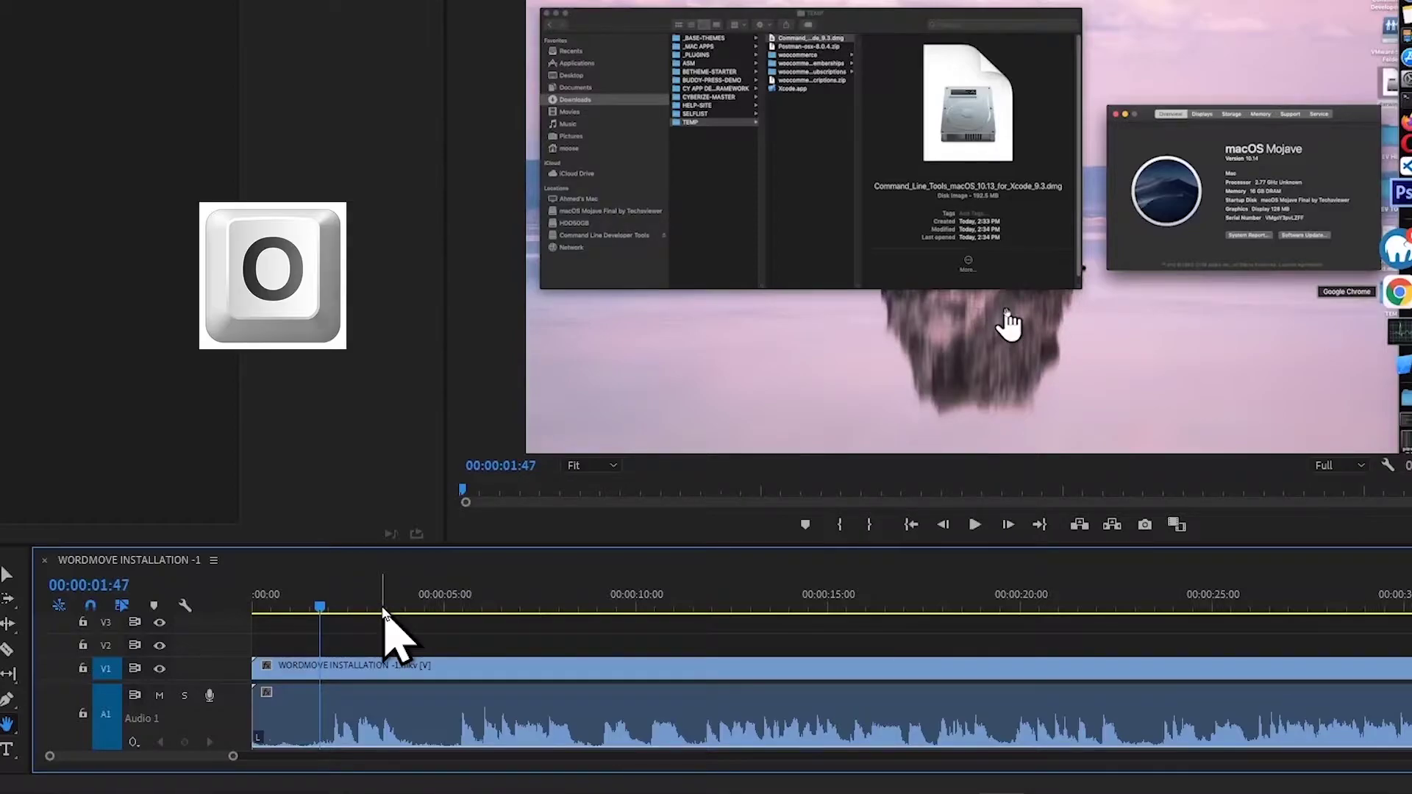
pyautogui.press('o')
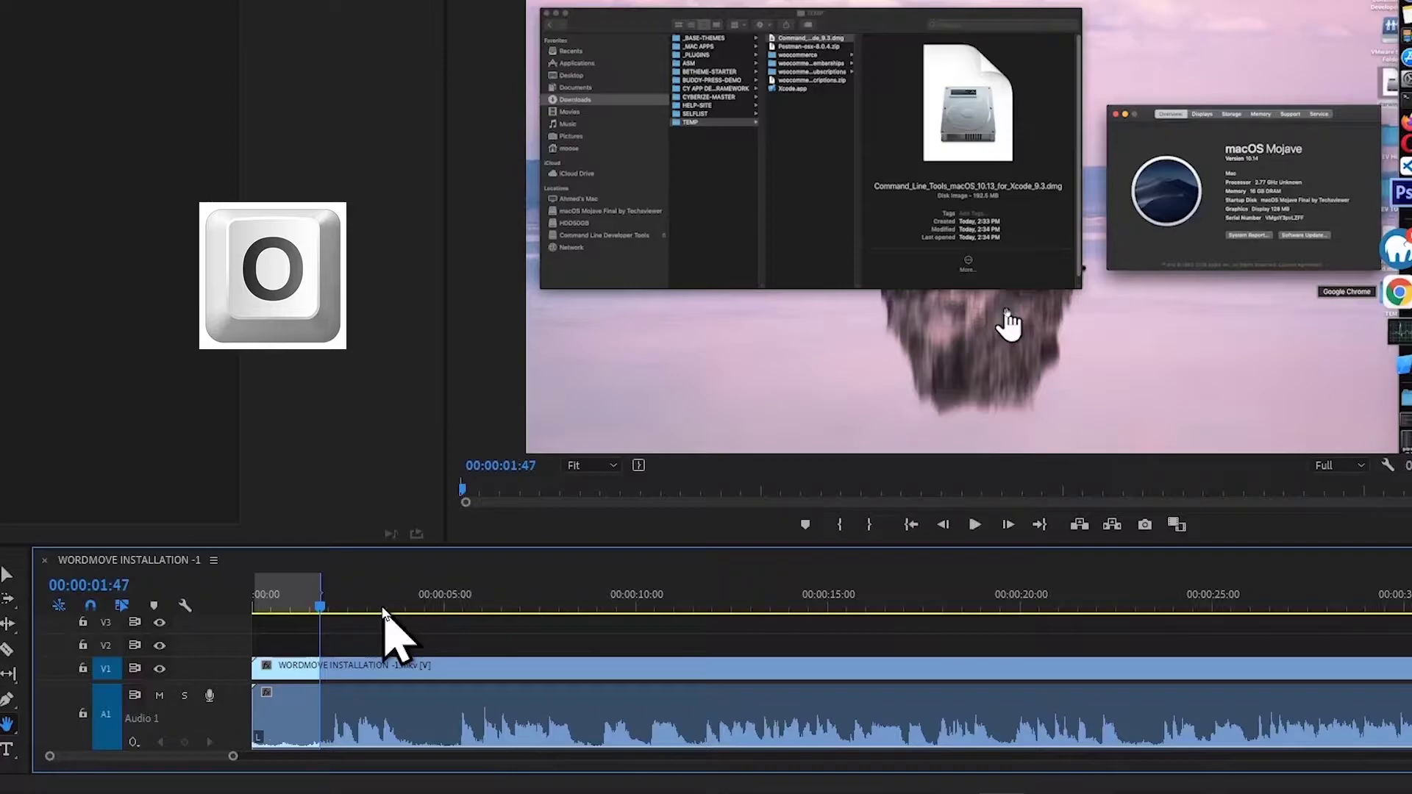
pyautogui.press('i')
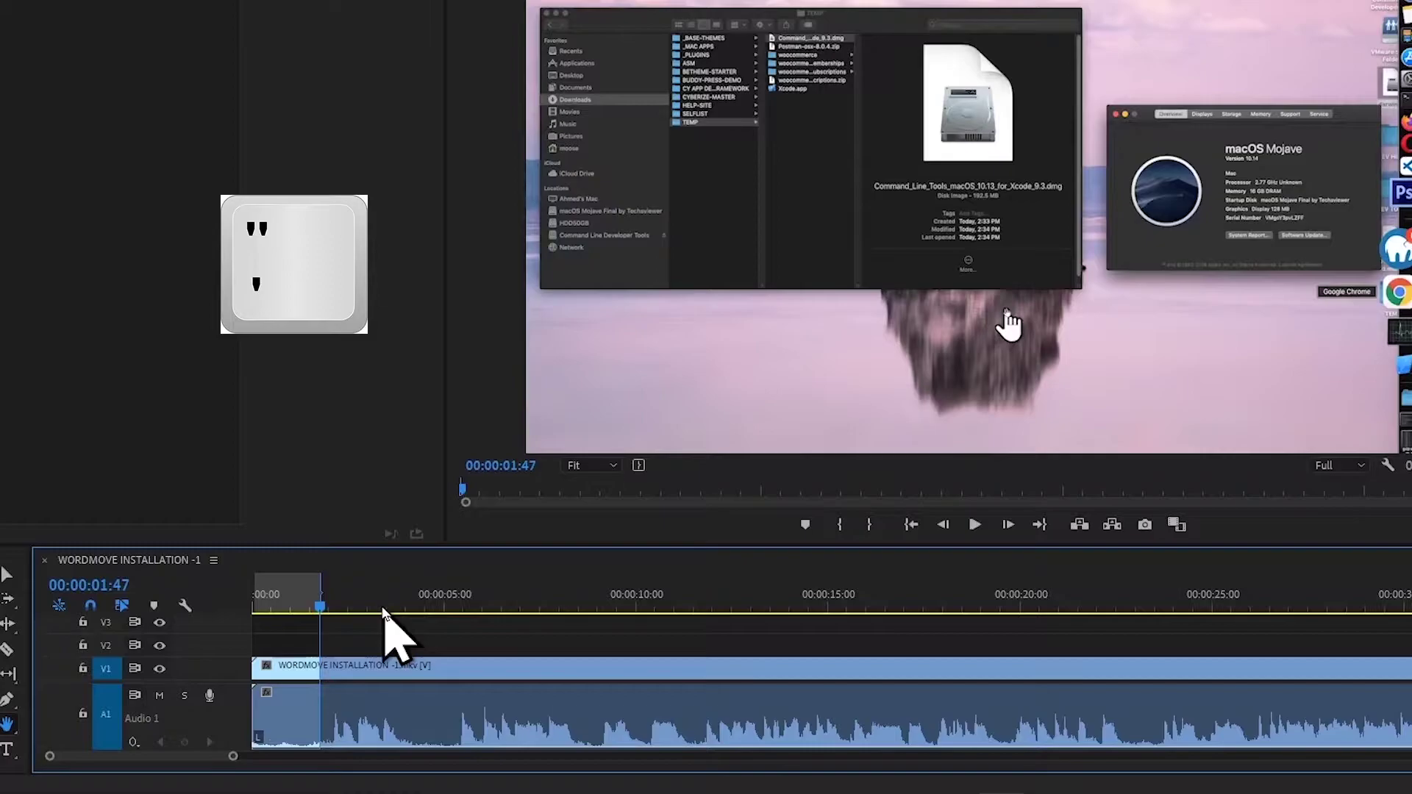
# Extract the opening 1:47, then shuttle to 00:00:02:17 and set an In point there
pyautogui.press("'")
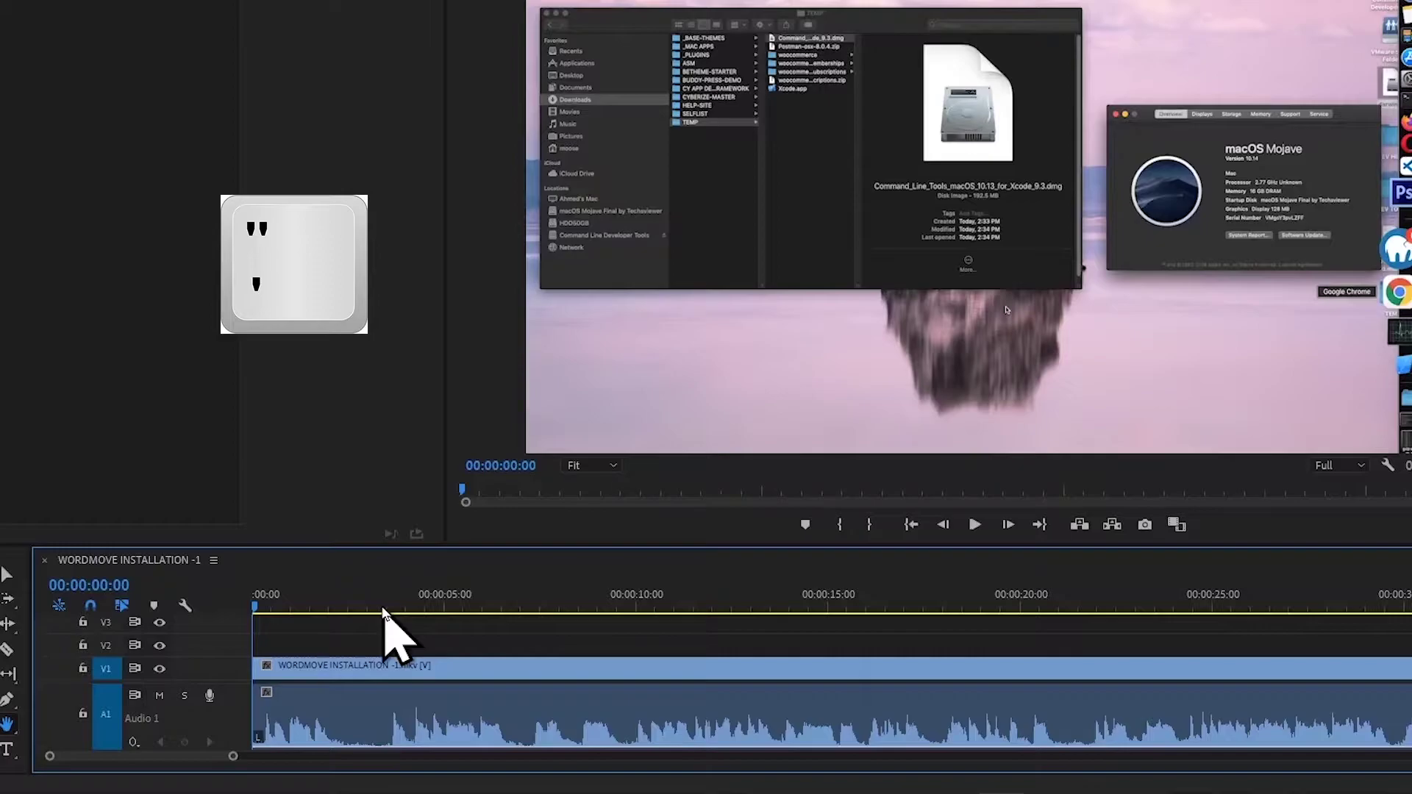
pyautogui.press('space')
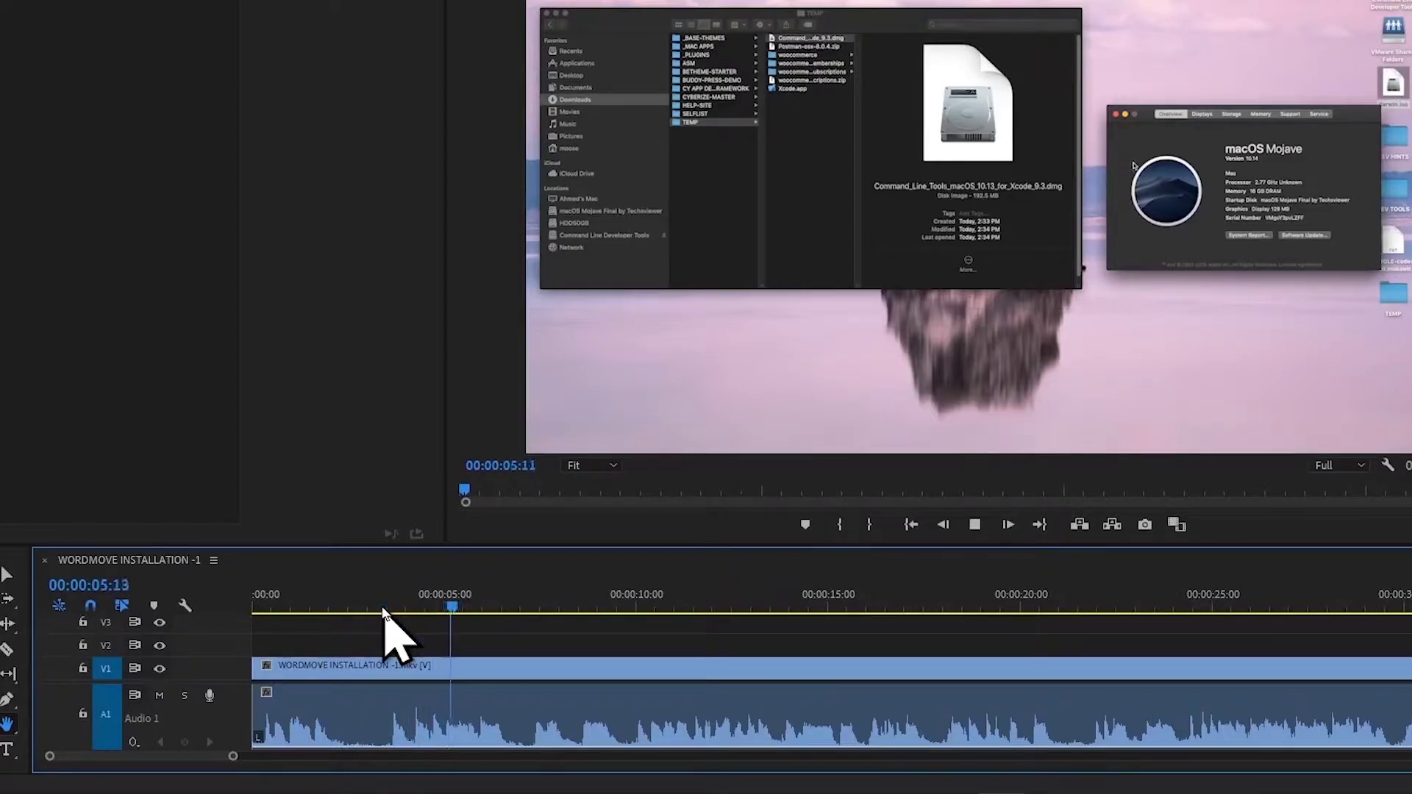
pyautogui.press('space')
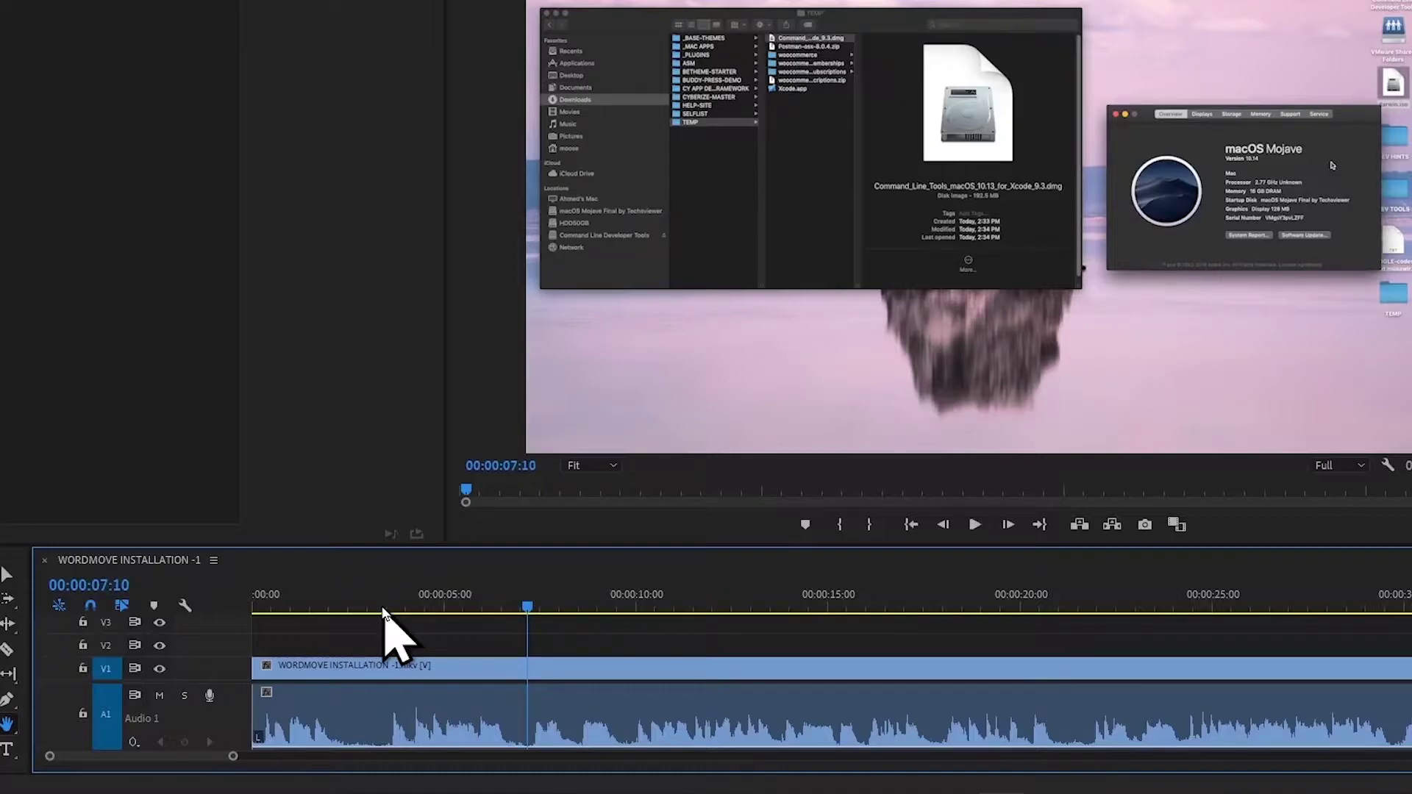
pyautogui.press('j')
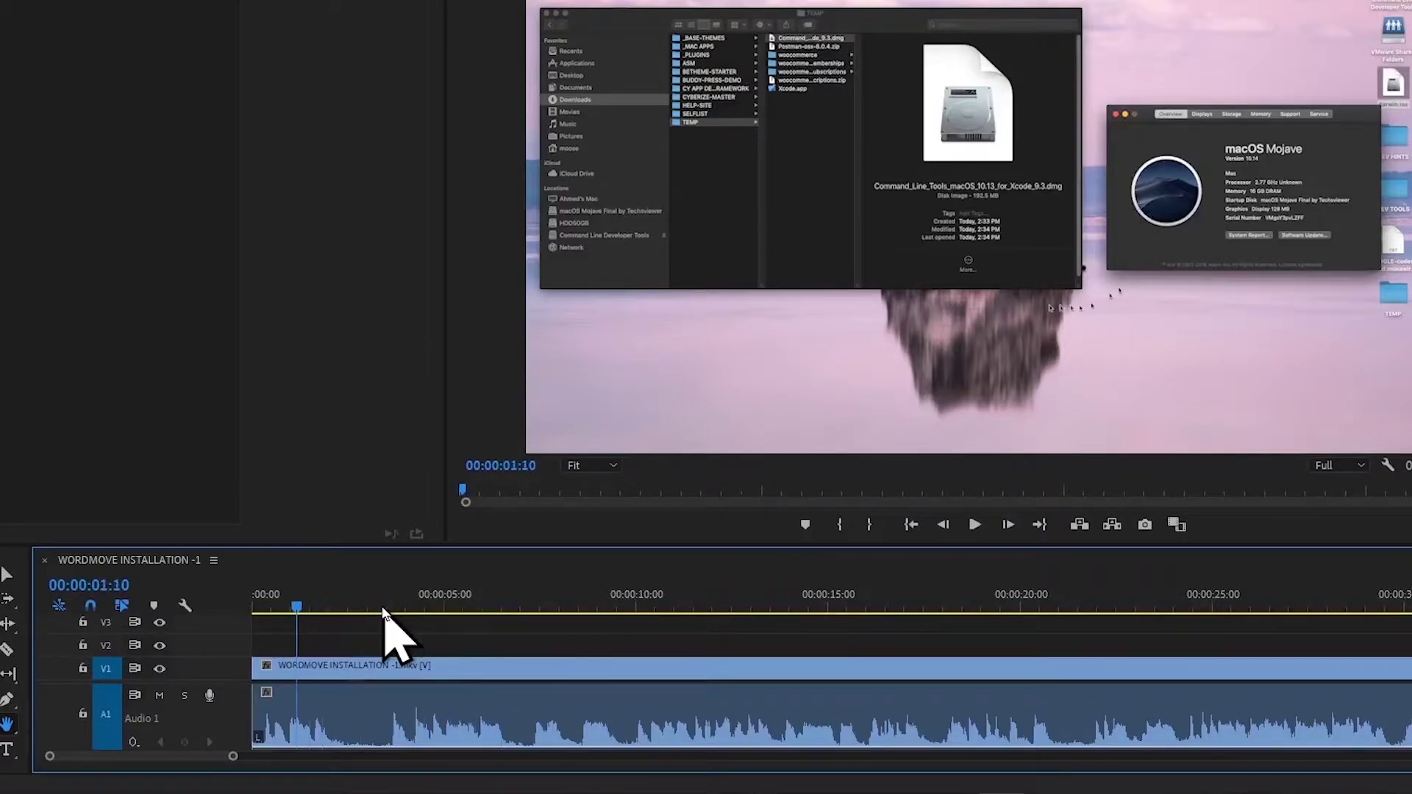
pyautogui.press('l')
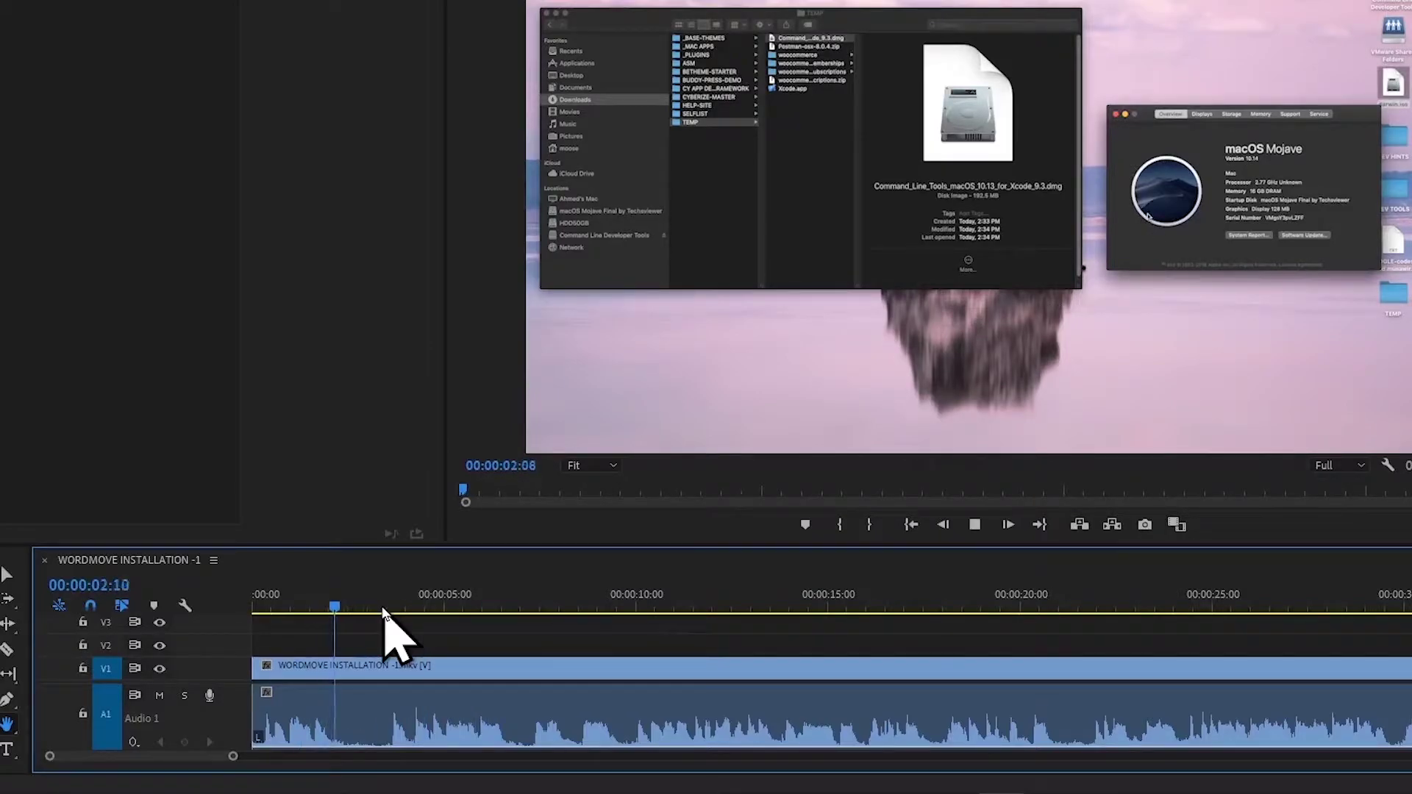
pyautogui.press('i')
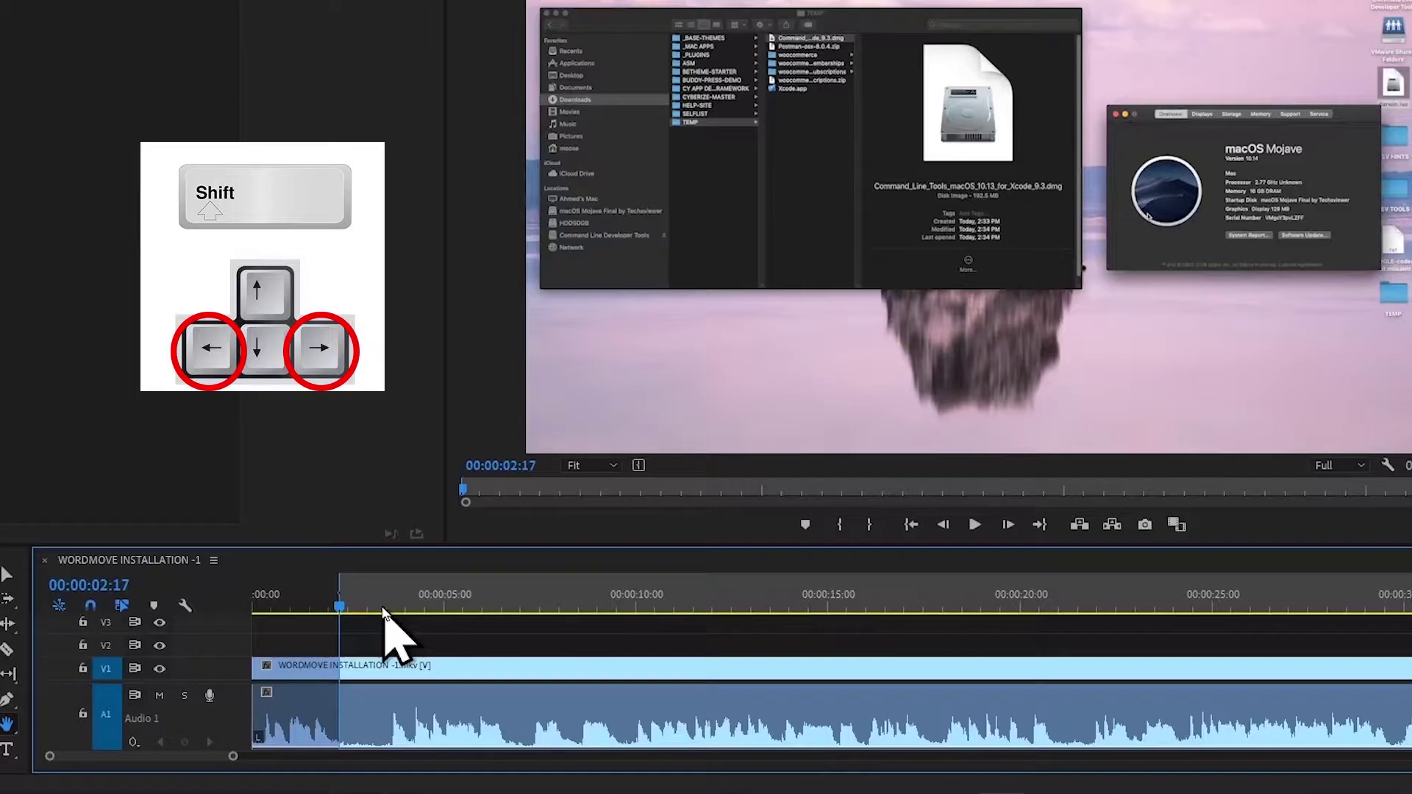
# Set the Out point one second later at 00:00:03:17 and extract the range
pyautogui.hotkey('shift', 'Right')
pyautogui.hotkey('shift', 'Right')
pyautogui.hotkey('shift', 'Right')
pyautogui.hotkey('shift', 'Right')
pyautogui.hotkey('shift', 'Right')
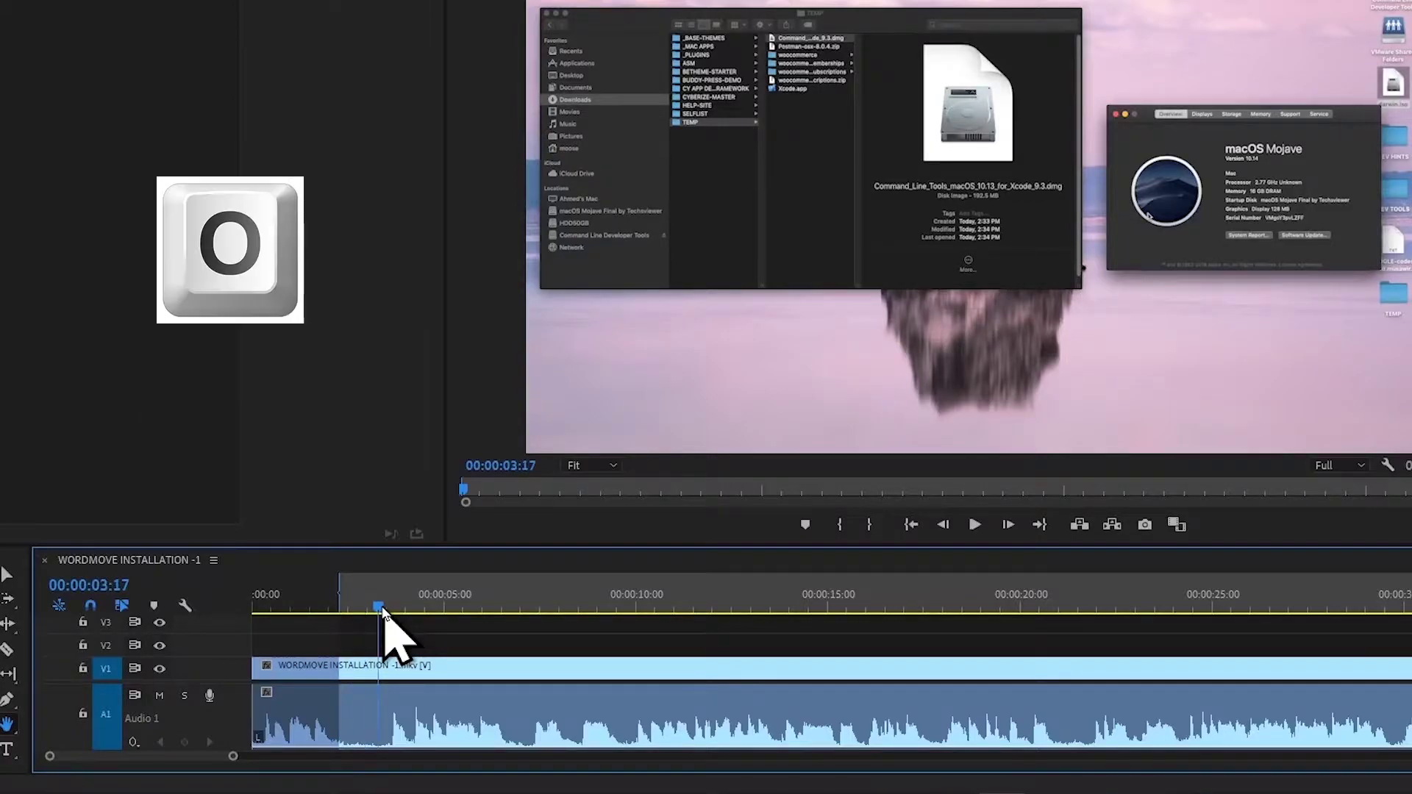
pyautogui.press('o')
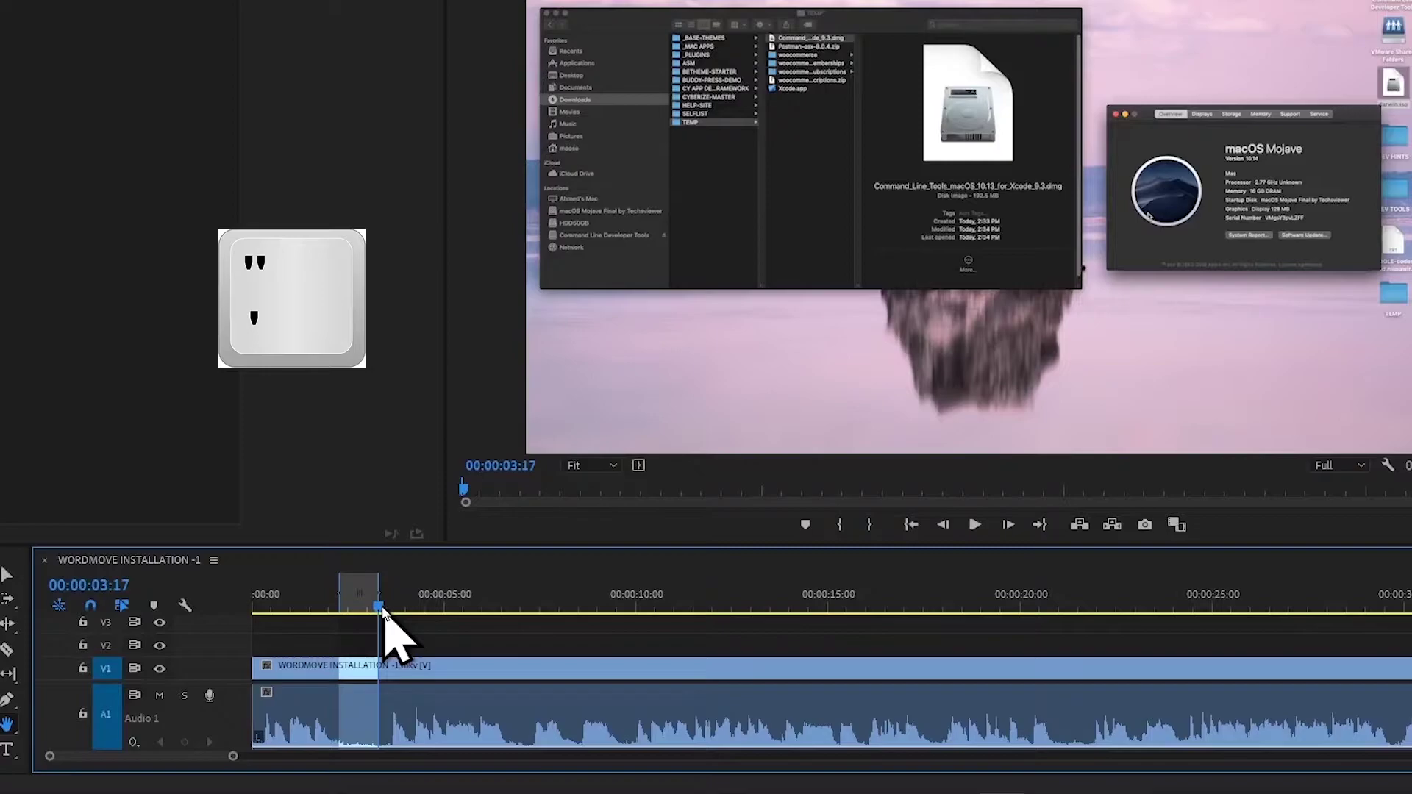
pyautogui.press("'")
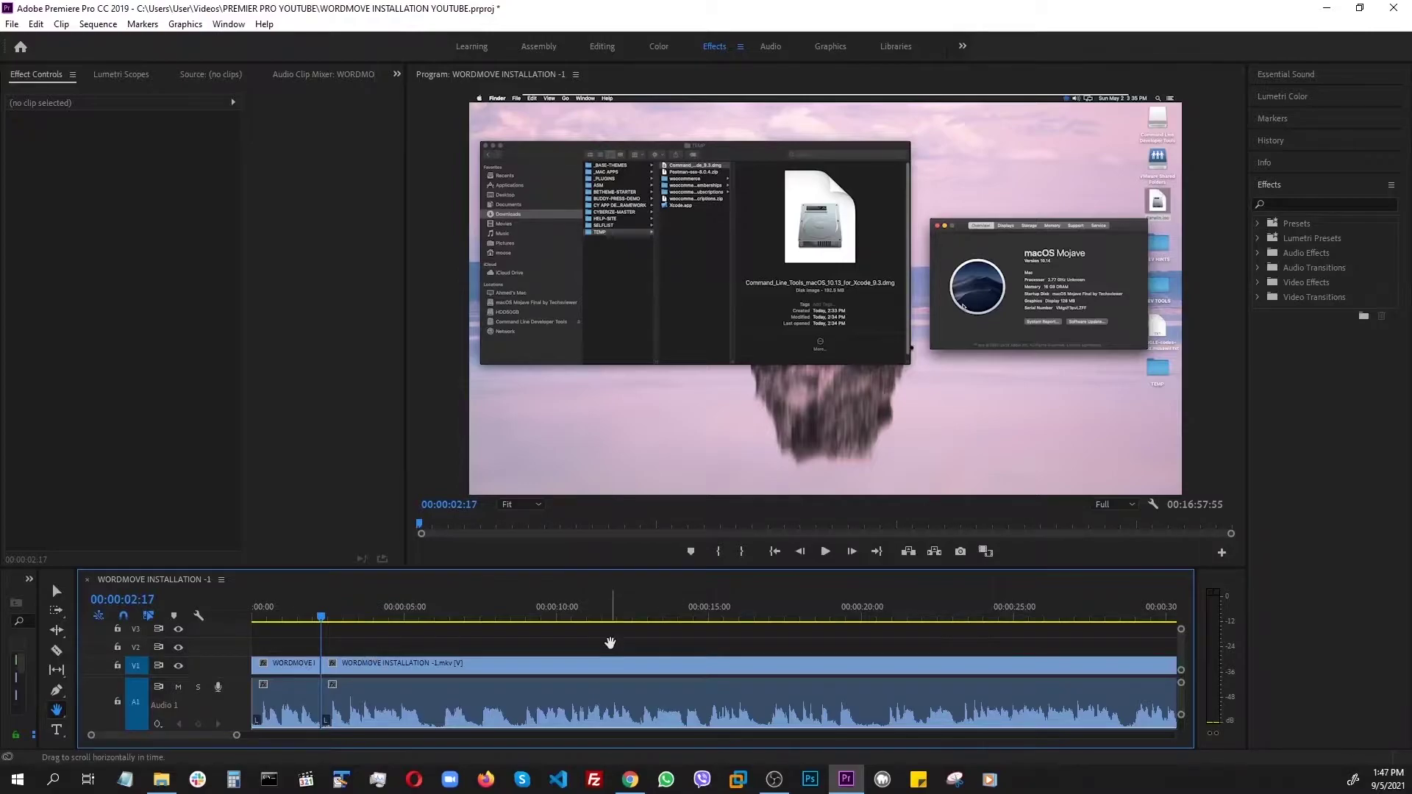
# Play past the cut and step through the transition frames back to the Finder frame
pyautogui.press('space')
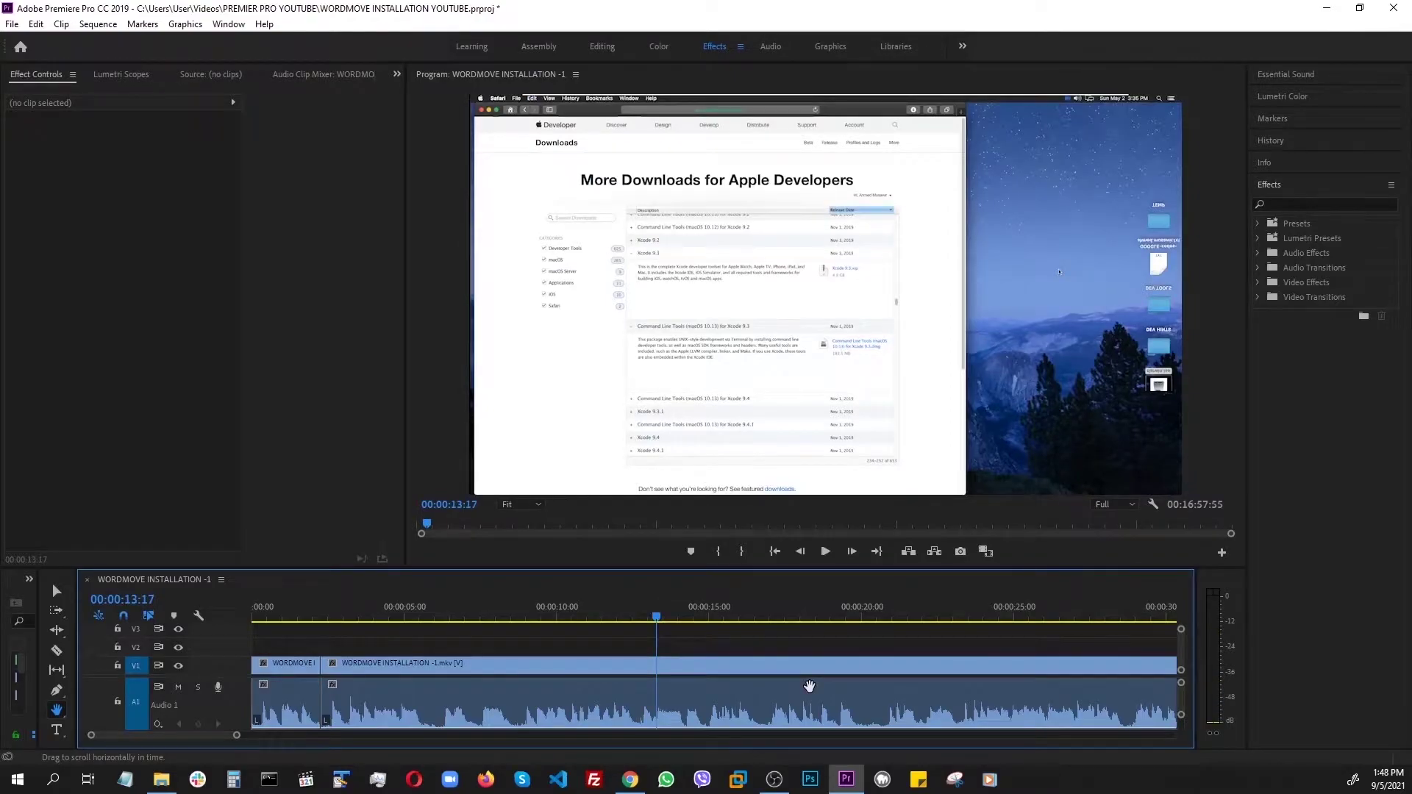
pyautogui.hotkey('shift', 'Left')
pyautogui.hotkey('shift', 'Left')
pyautogui.hotkey('shift', 'Left')
pyautogui.hotkey('shift', 'Left')
pyautogui.hotkey('shift', 'Left')
pyautogui.hotkey('shift', 'Left')
pyautogui.hotkey('shift', 'Left')
pyautogui.hotkey('shift', 'Left')
pyautogui.hotkey('shift', 'Left')
pyautogui.hotkey('shift', 'Left')
pyautogui.hotkey('shift', 'Left')
pyautogui.hotkey('shift', 'Left')
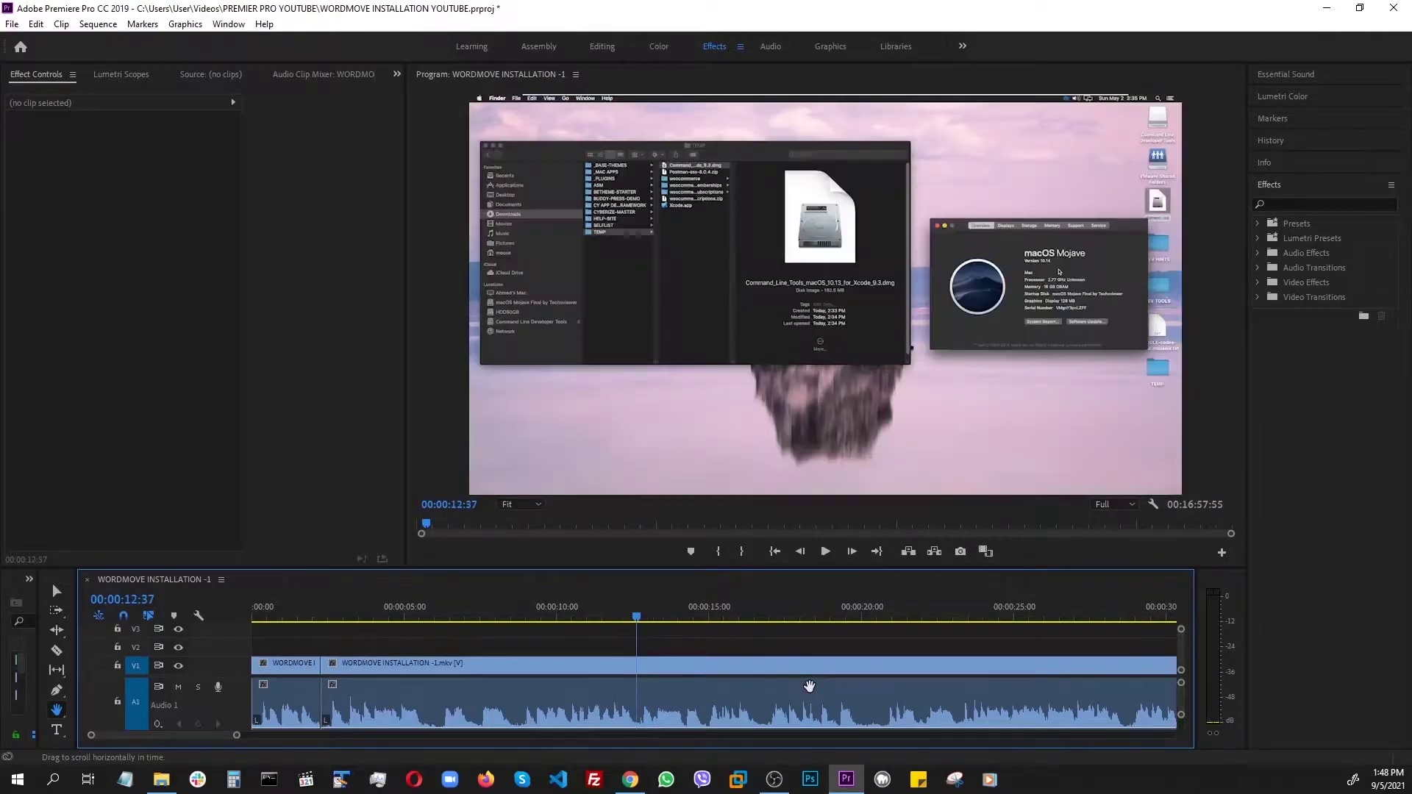
pyautogui.hotkey('shift', 'Left')
pyautogui.hotkey('shift', 'Left')
pyautogui.hotkey('shift', 'Left')
pyautogui.hotkey('shift', 'Left')
pyautogui.hotkey('shift', 'Right')
pyautogui.hotkey('shift', 'Right')
pyautogui.hotkey('shift', 'Right')
pyautogui.hotkey('shift', 'Right')
pyautogui.hotkey('shift', 'Right')
pyautogui.hotkey('shift', 'Right')
pyautogui.hotkey('shift', 'Right')
pyautogui.hotkey('shift', 'Right')
pyautogui.hotkey('shift', 'Right')
pyautogui.hotkey('shift', 'Right')
pyautogui.hotkey('shift', 'Right')
pyautogui.hotkey('shift', 'Right')
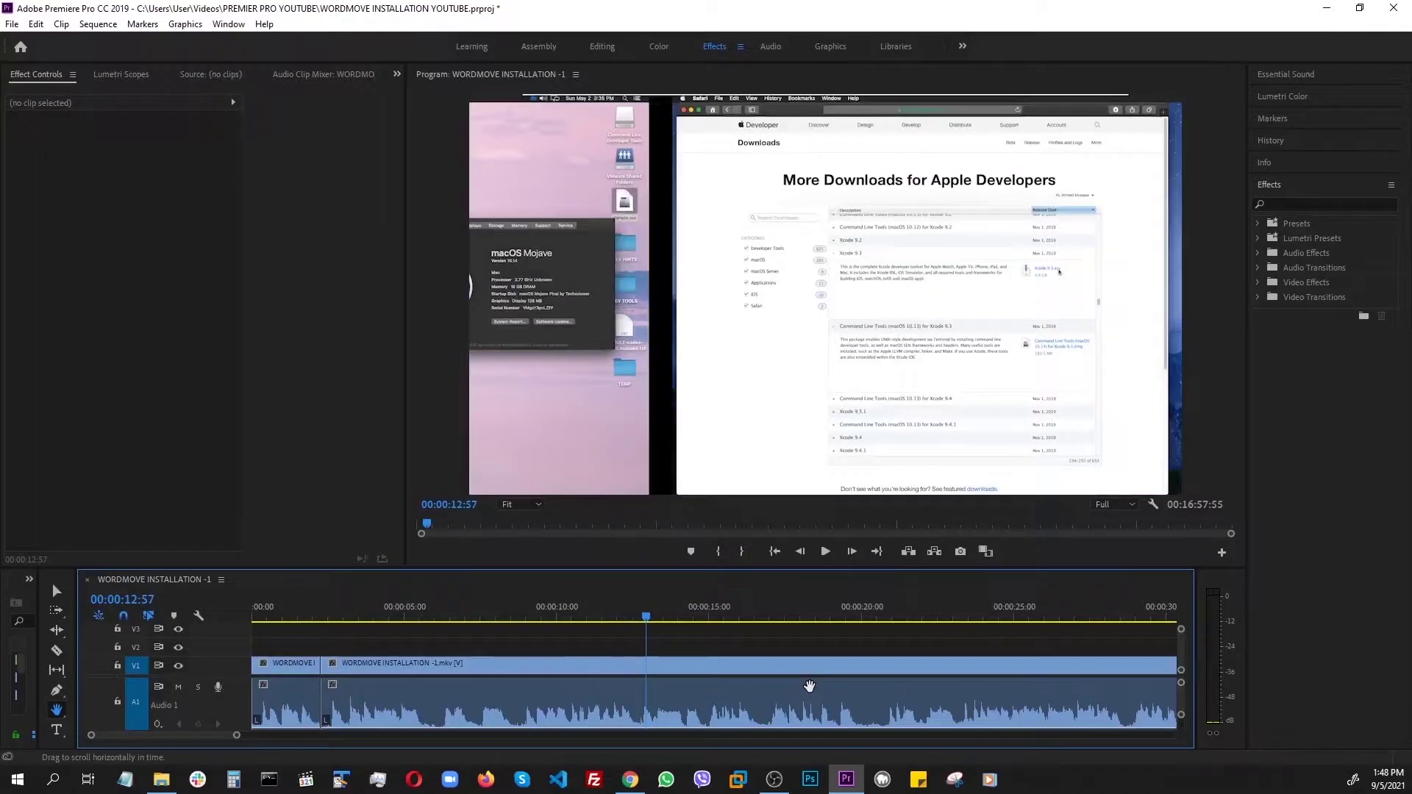
pyautogui.hotkey('shift', 'Left')
pyautogui.hotkey('shift', 'Left')
pyautogui.hotkey('shift', 'Left')
pyautogui.hotkey('shift', 'Left')
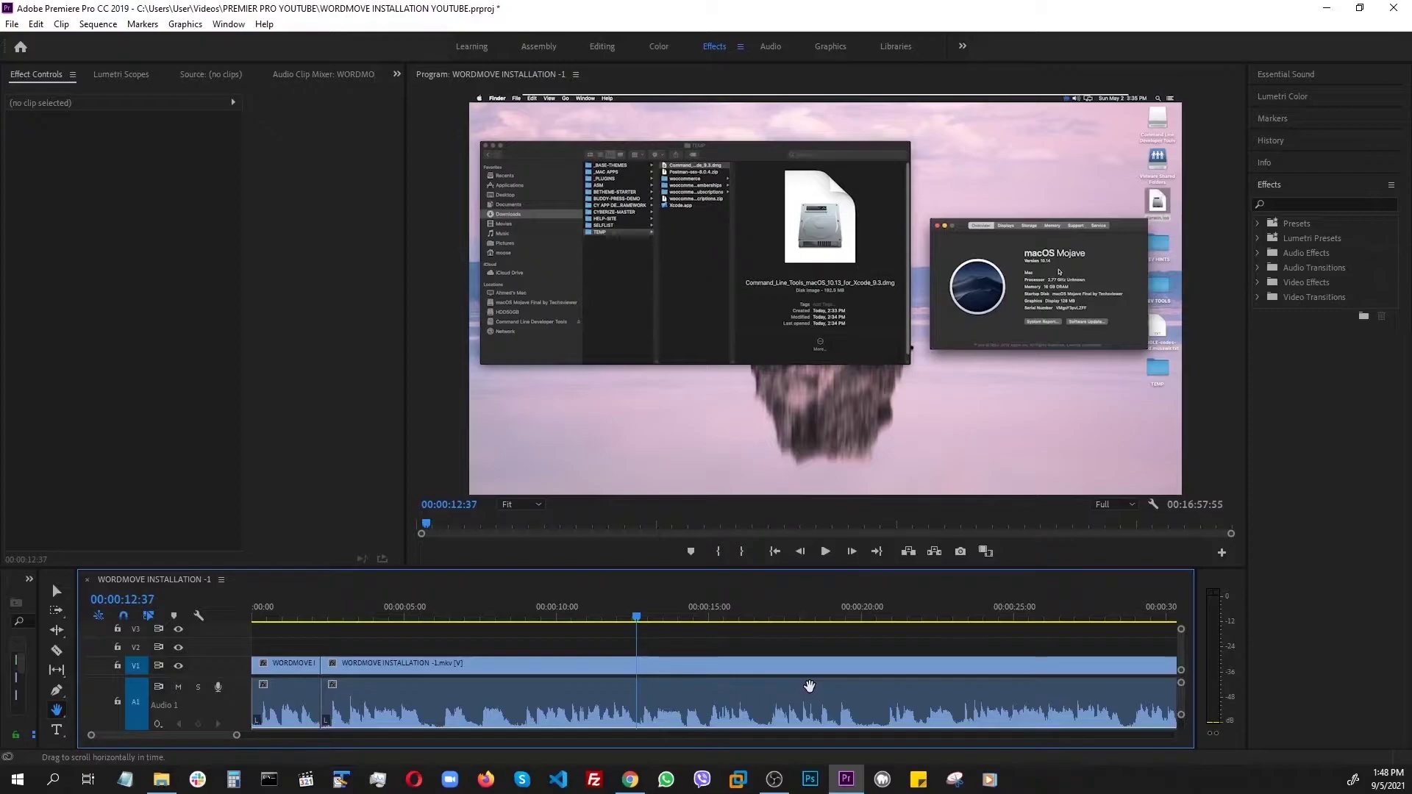
# Mark 00:00:12:37 to 00:00:13:17 and extract that stretch, closing the gap
pyautogui.press('i')
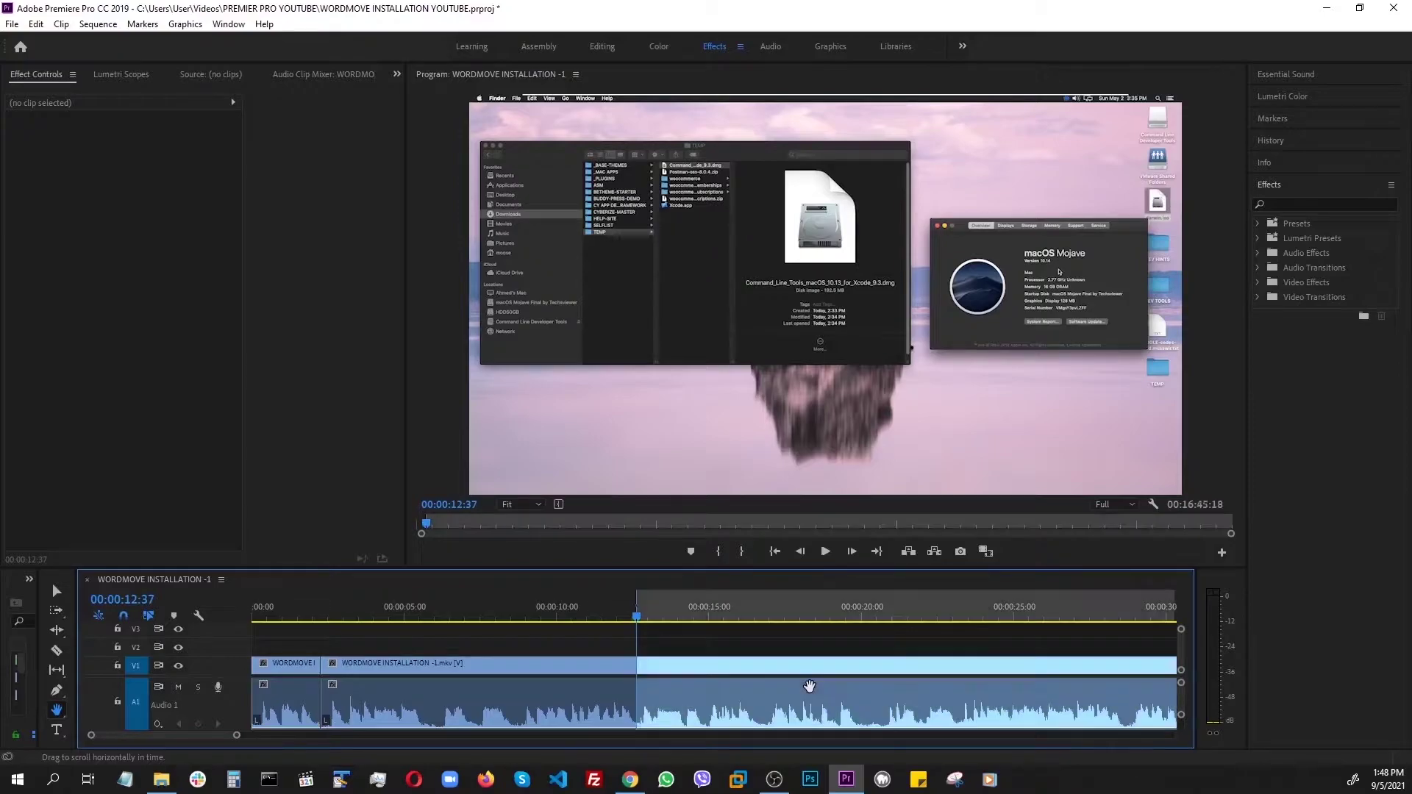
pyautogui.press('space')
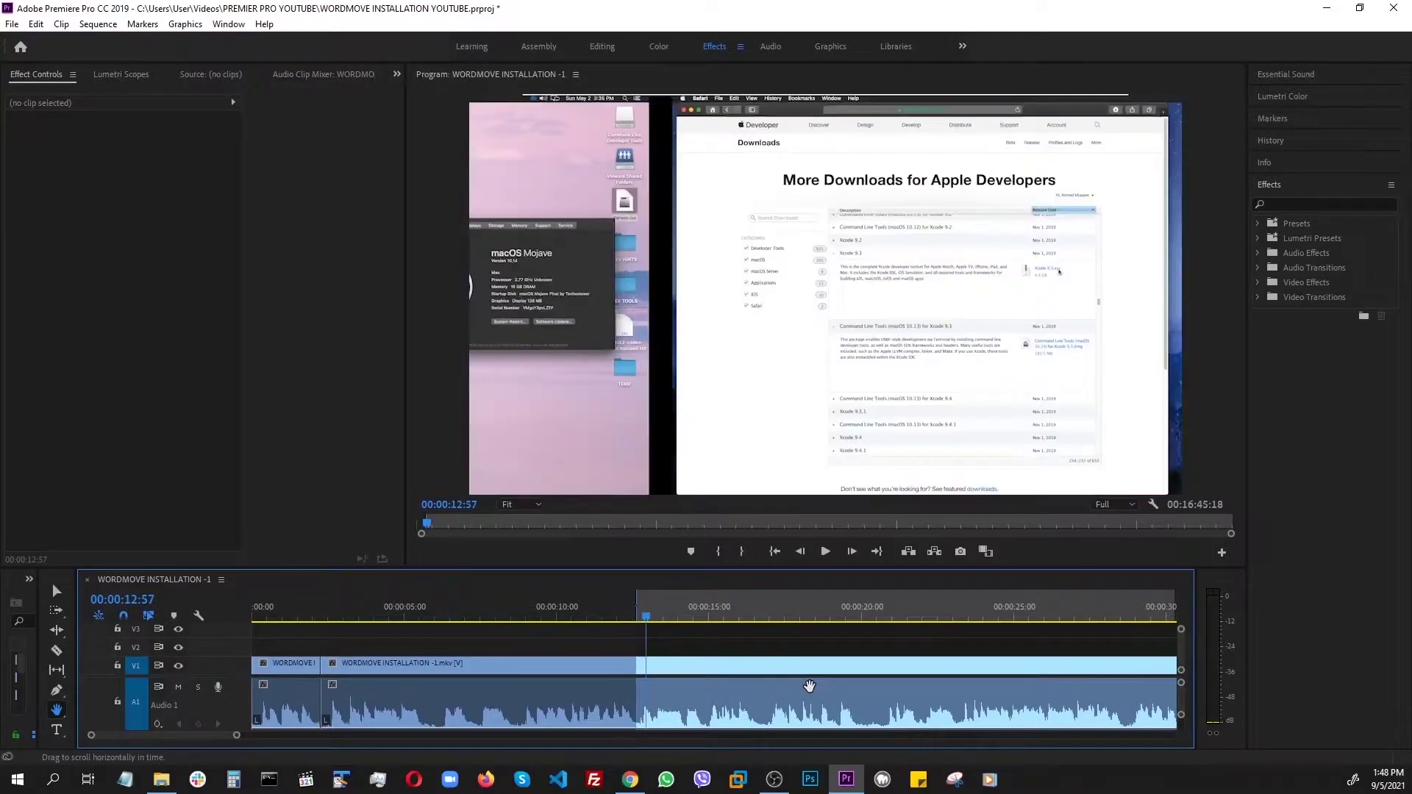
pyautogui.press('space')
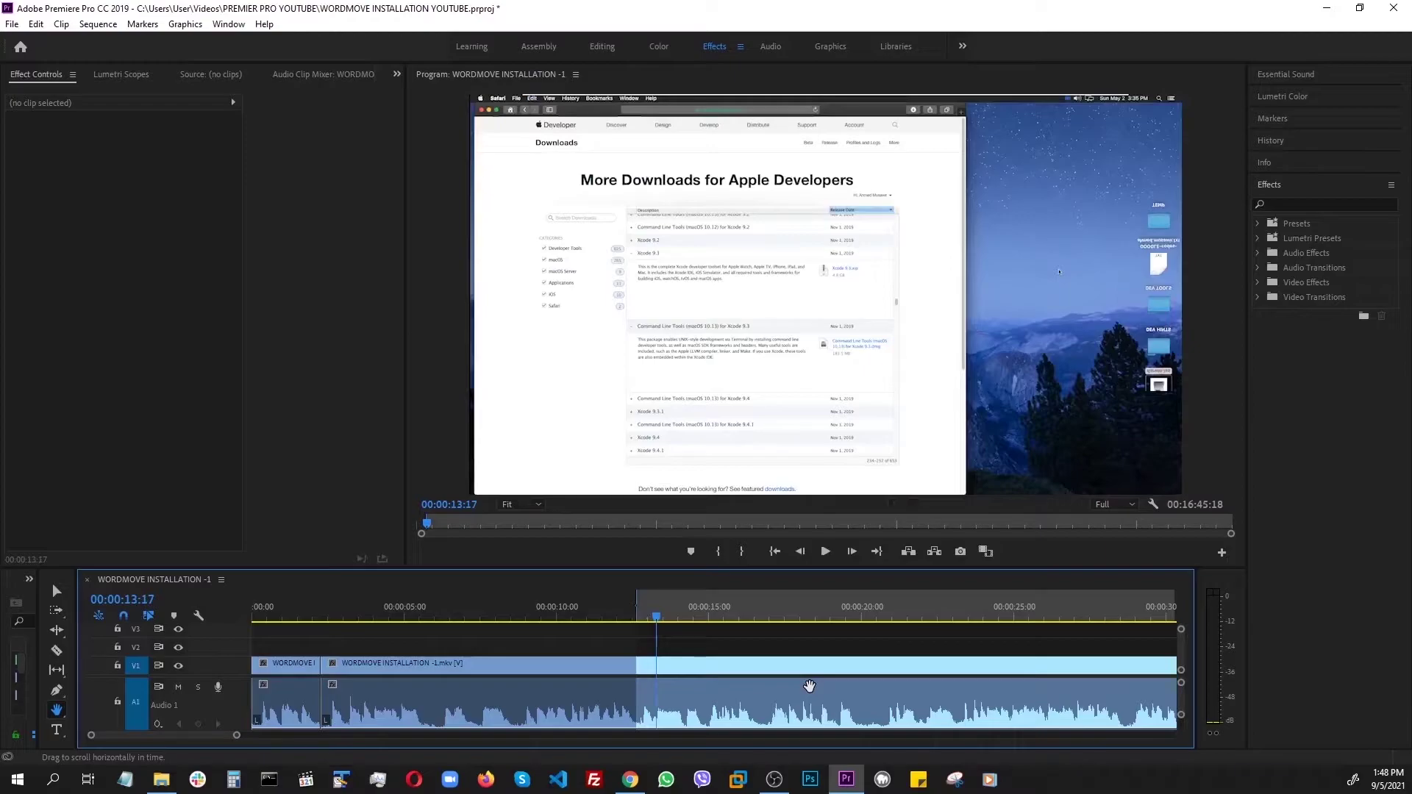
pyautogui.press('o')
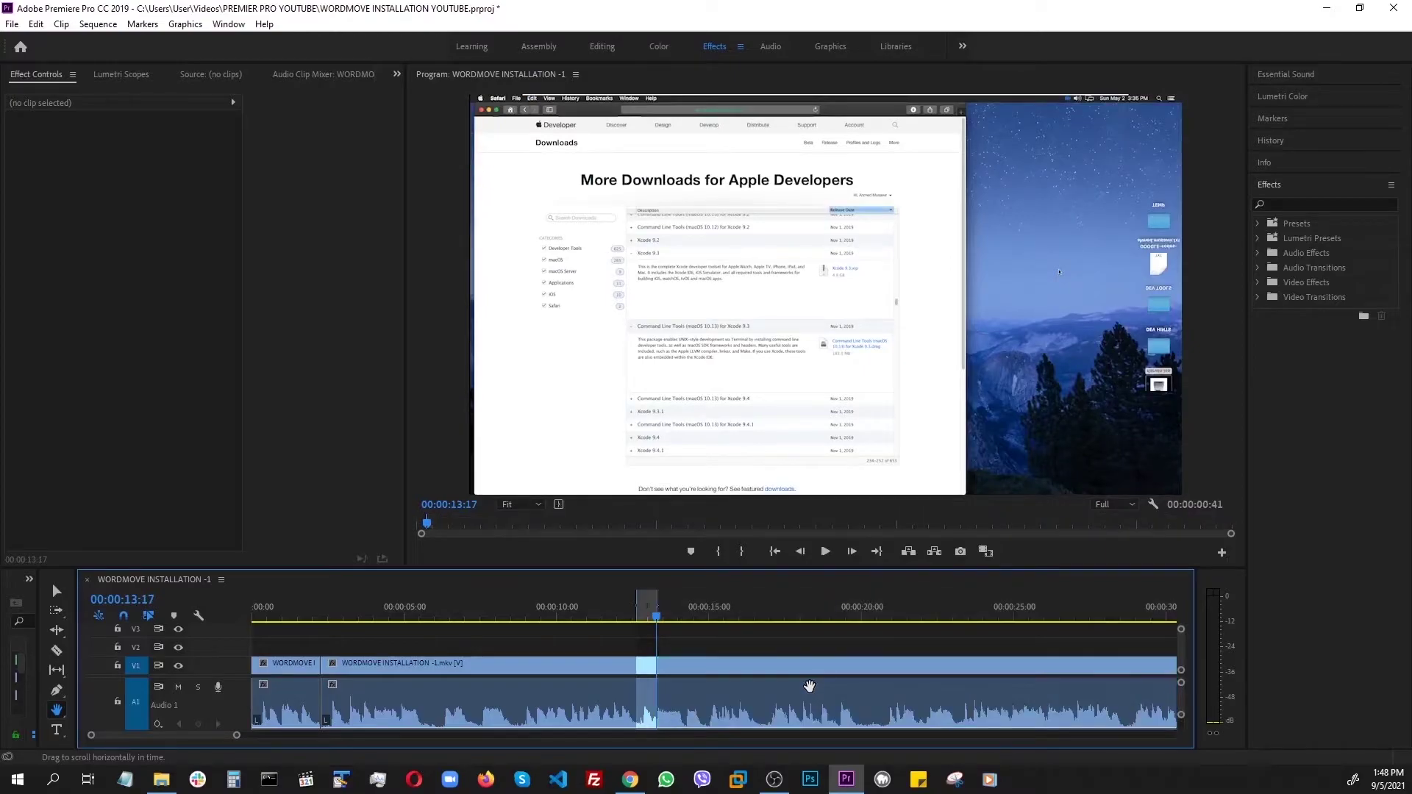
pyautogui.press("'")
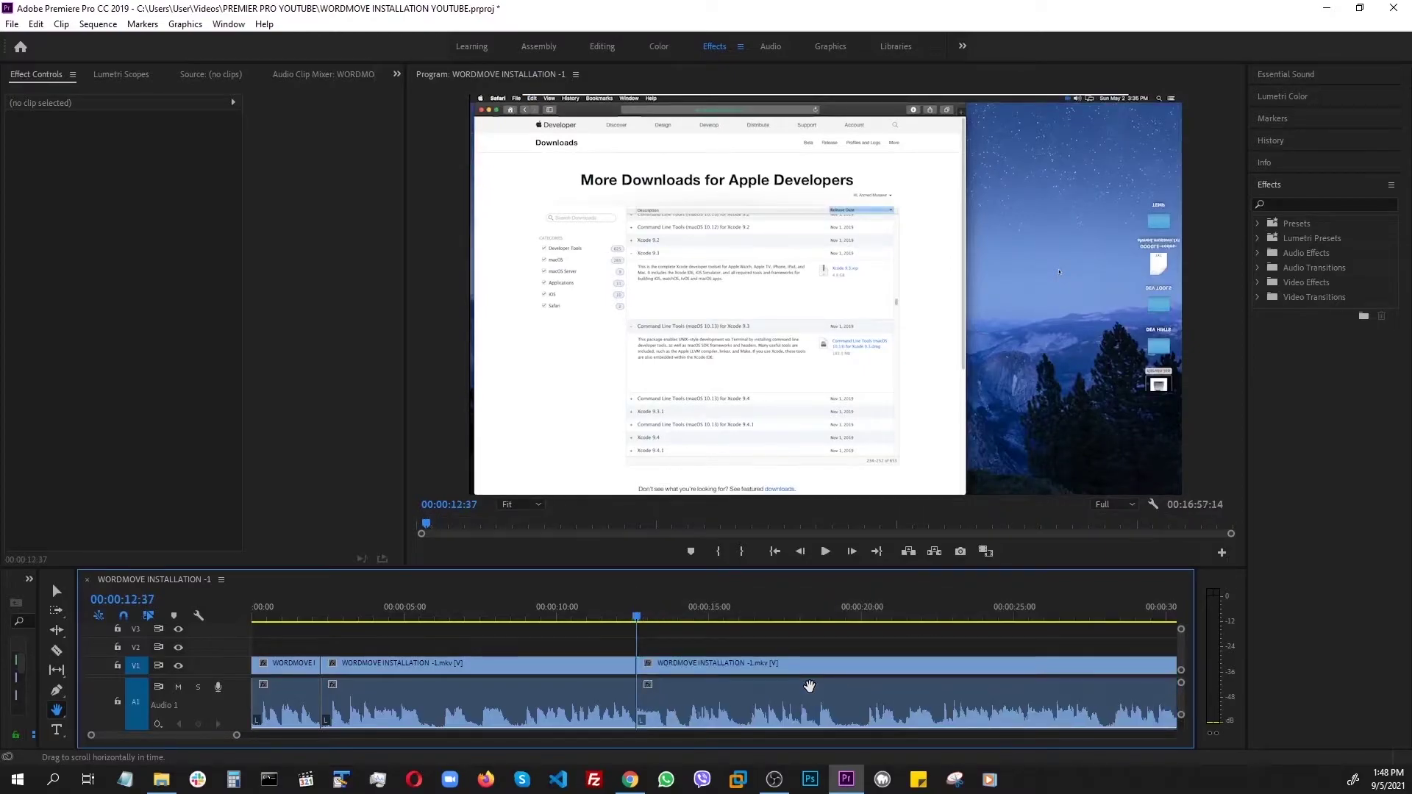
pyautogui.press('j')
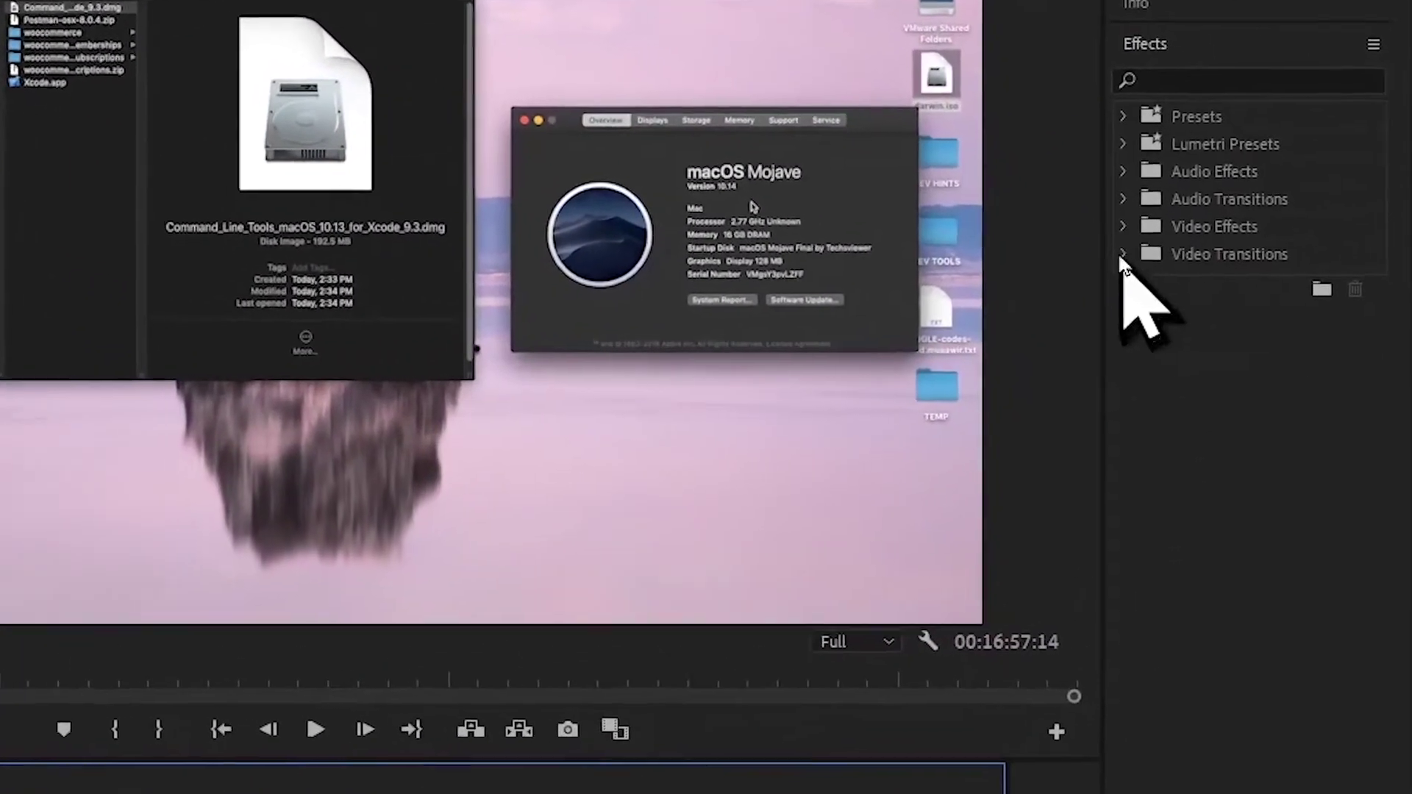
# Drag the Barn Doors wipe from Video Transitions onto the V1 edit point at 00:00:12:37
pyautogui.click(1156, 264)
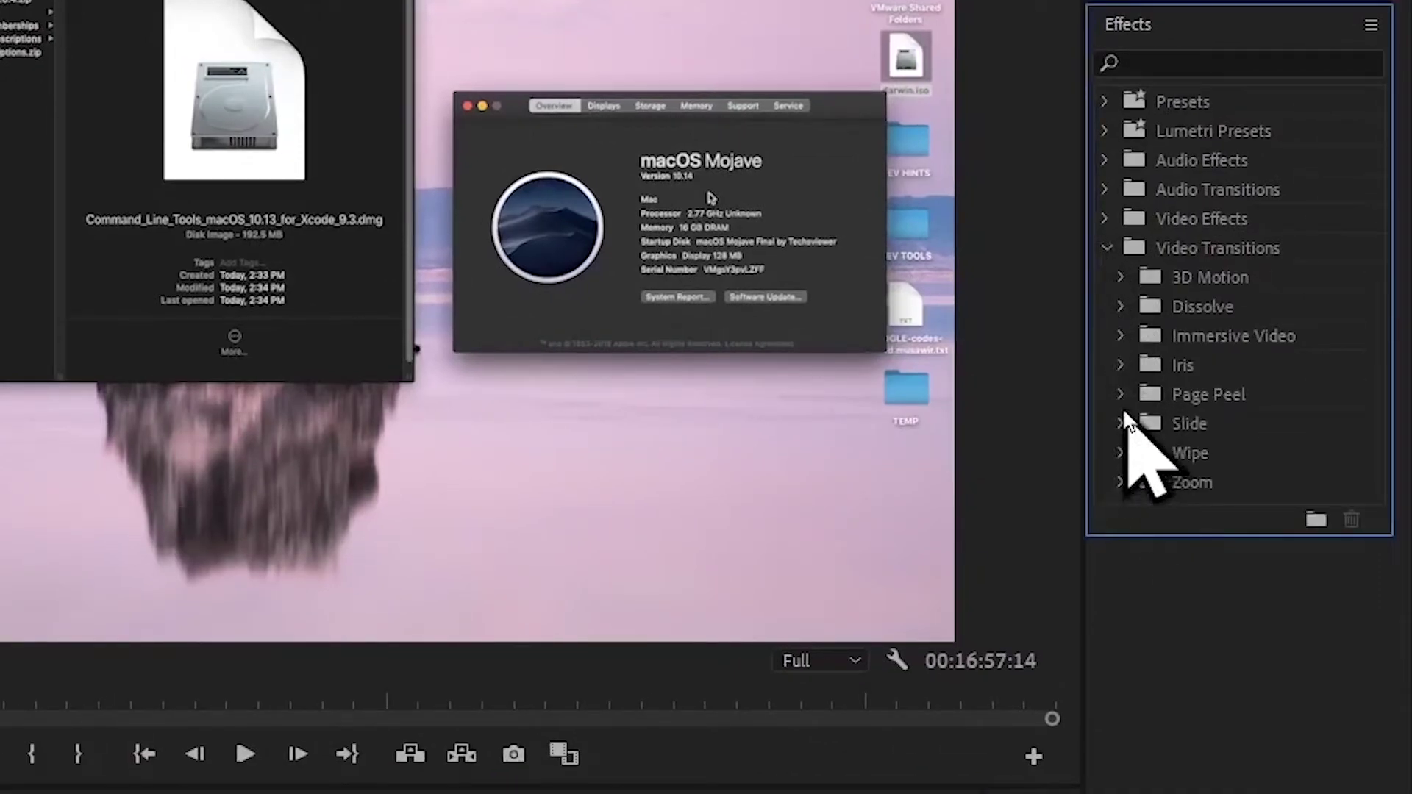
pyautogui.click(1120, 453)
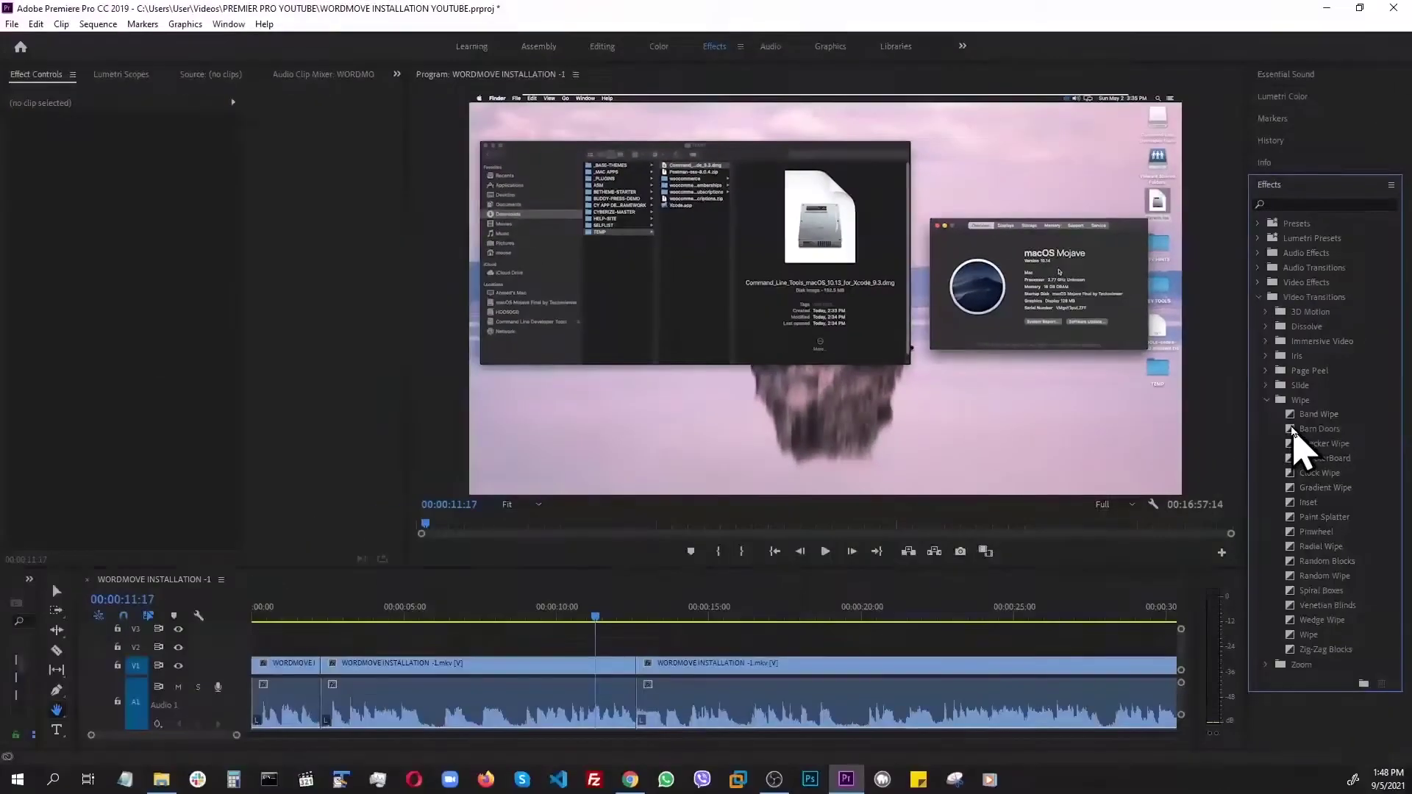
pyautogui.moveTo(1293, 430); pyautogui.dragTo(637, 664)
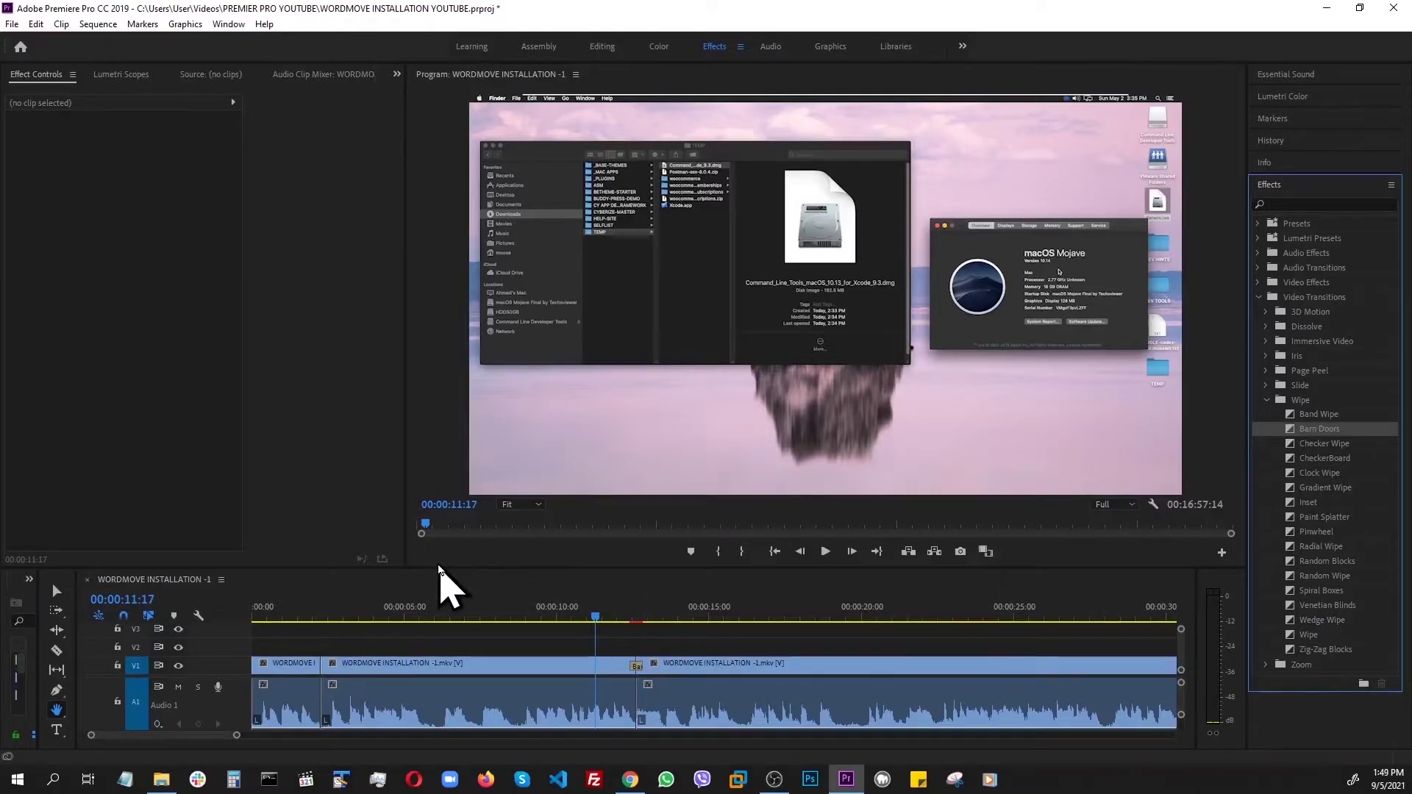
pyautogui.press('space')
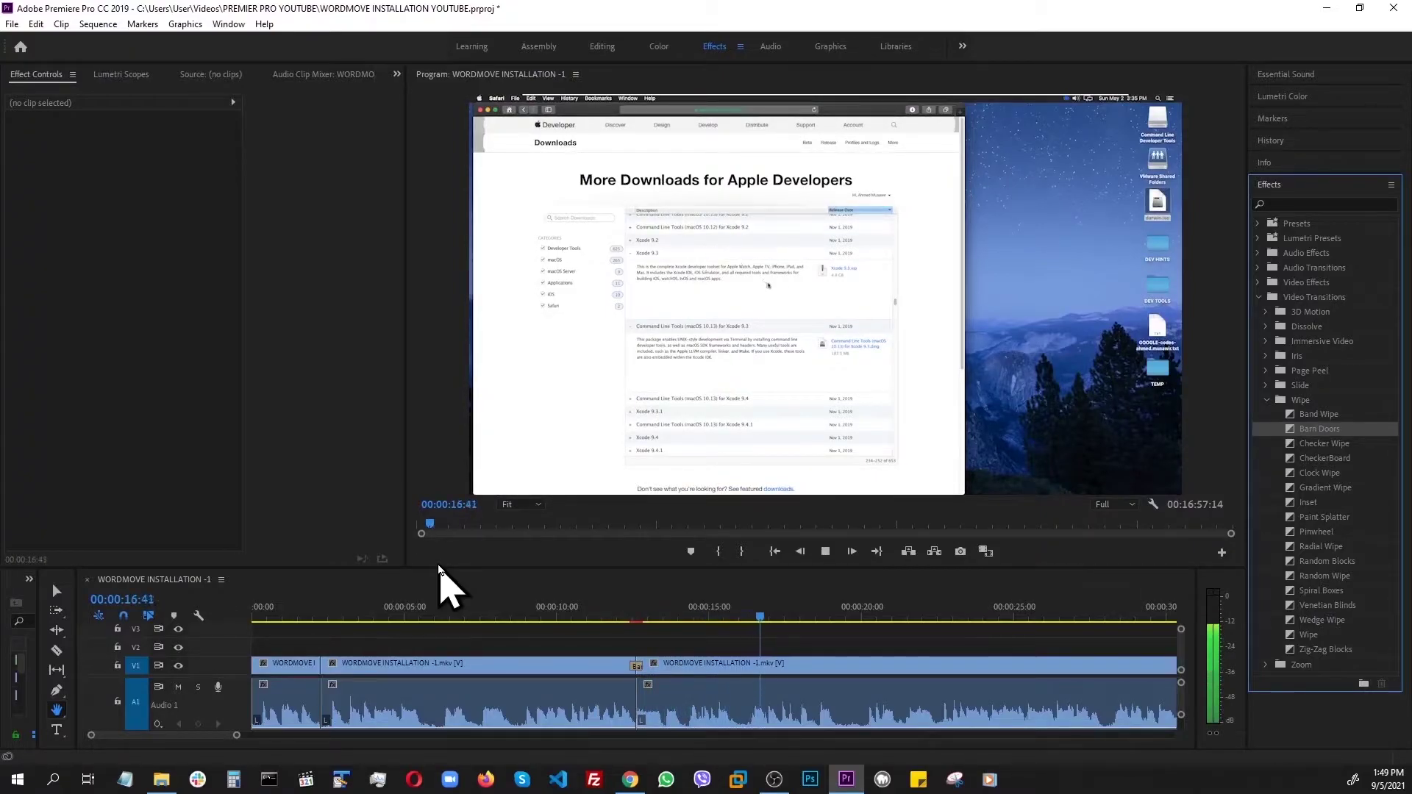
pyautogui.press('space')
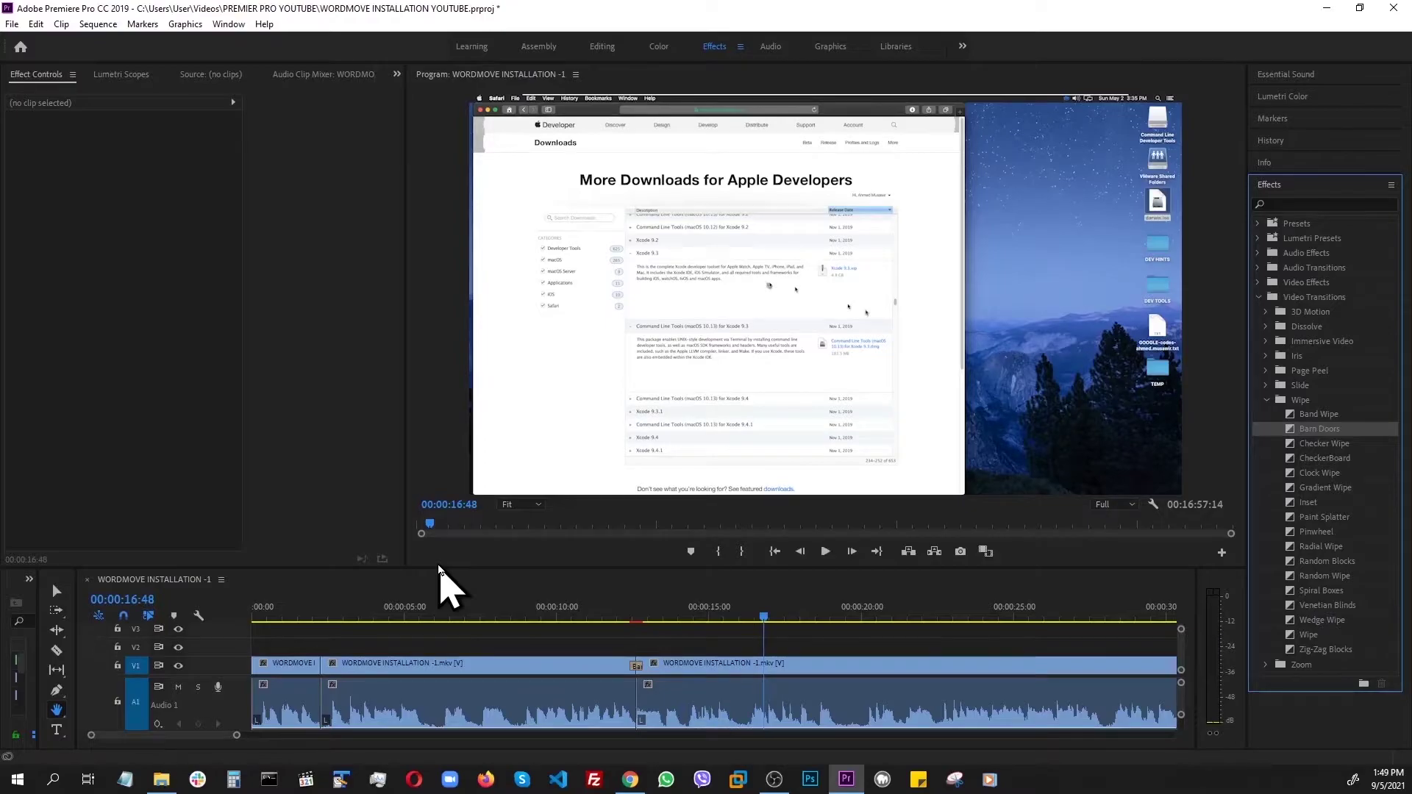
pyautogui.press('space')
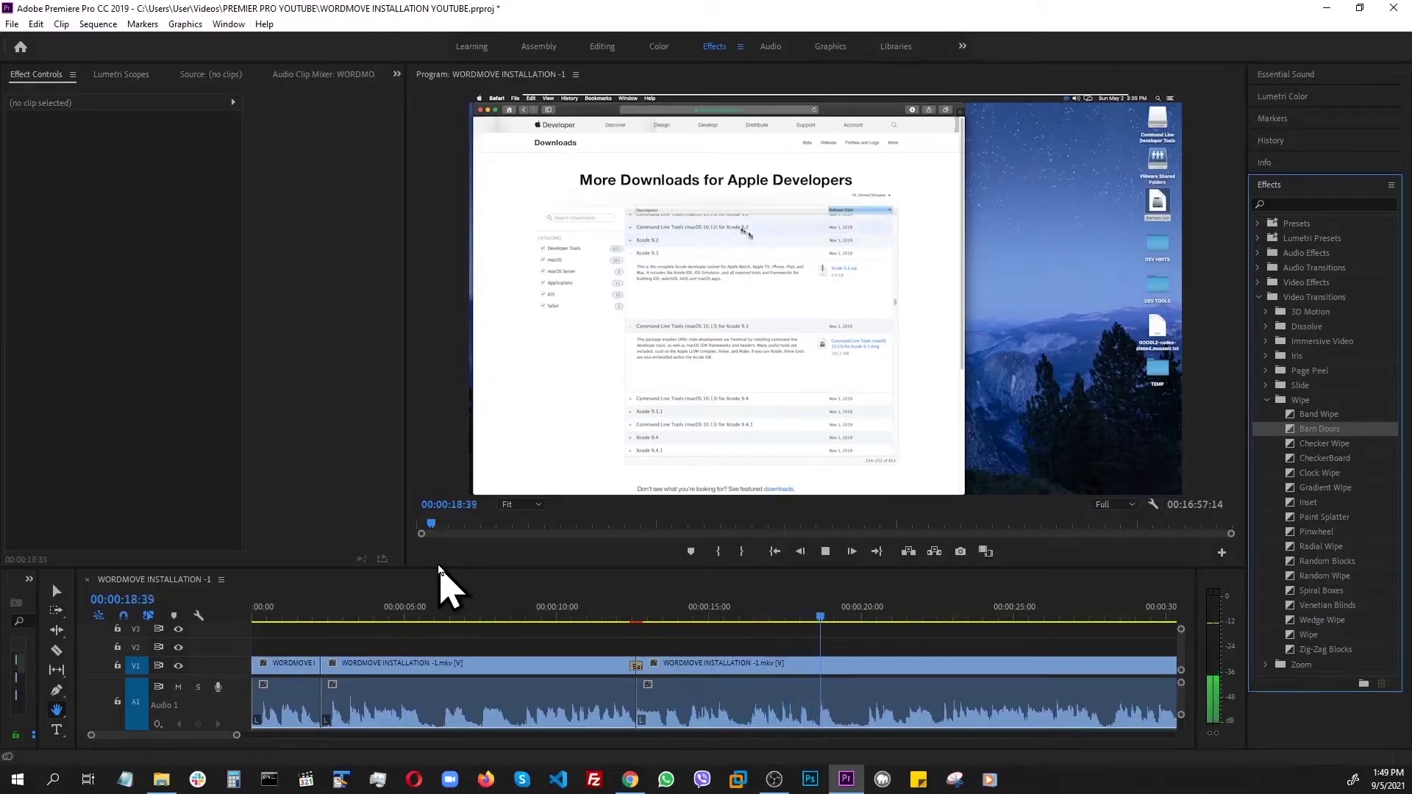
pyautogui.press('space')
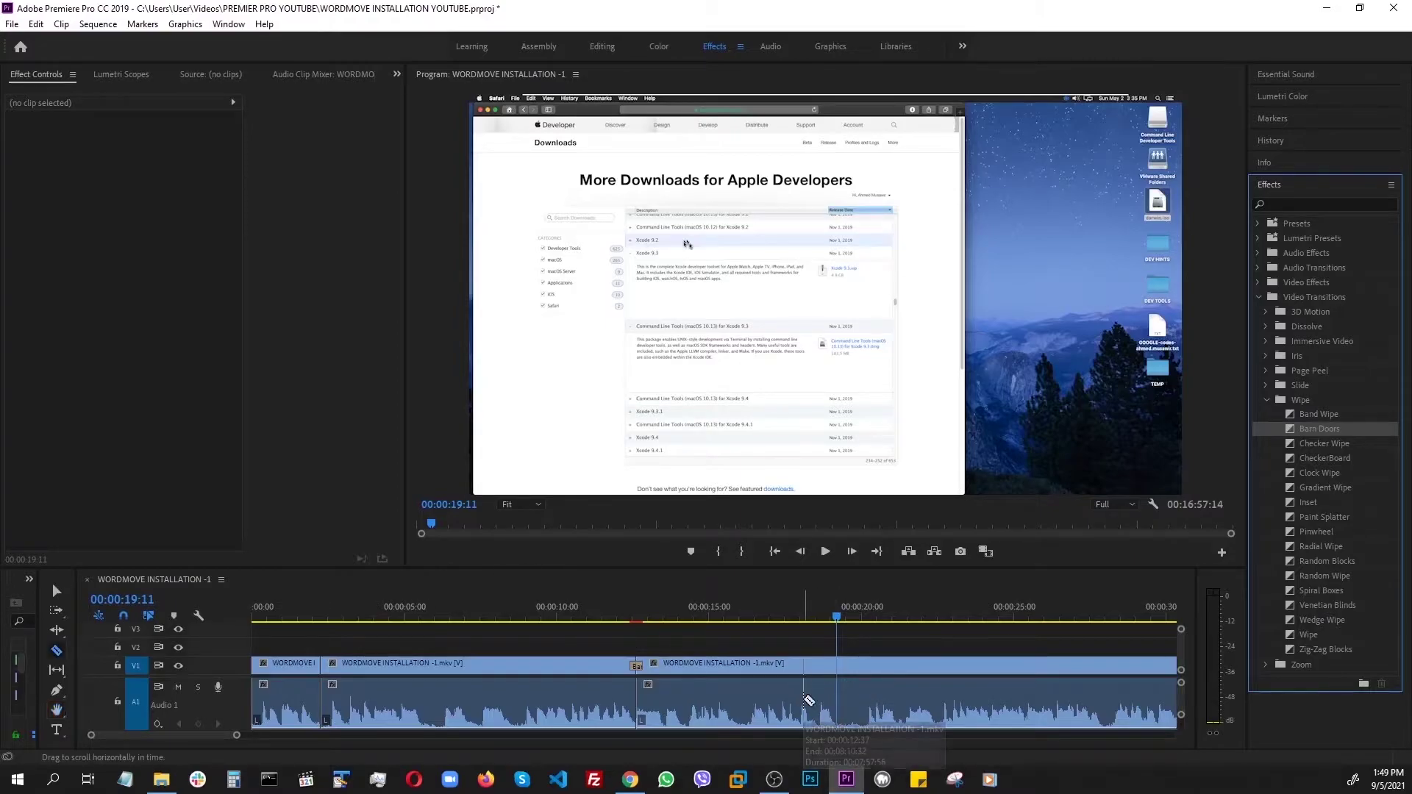
# Razor the clip at 00:00:19:32, return to the Selection tool, and park the playhead on that cut
pyautogui.click(728, 673)
pyautogui.press('c')
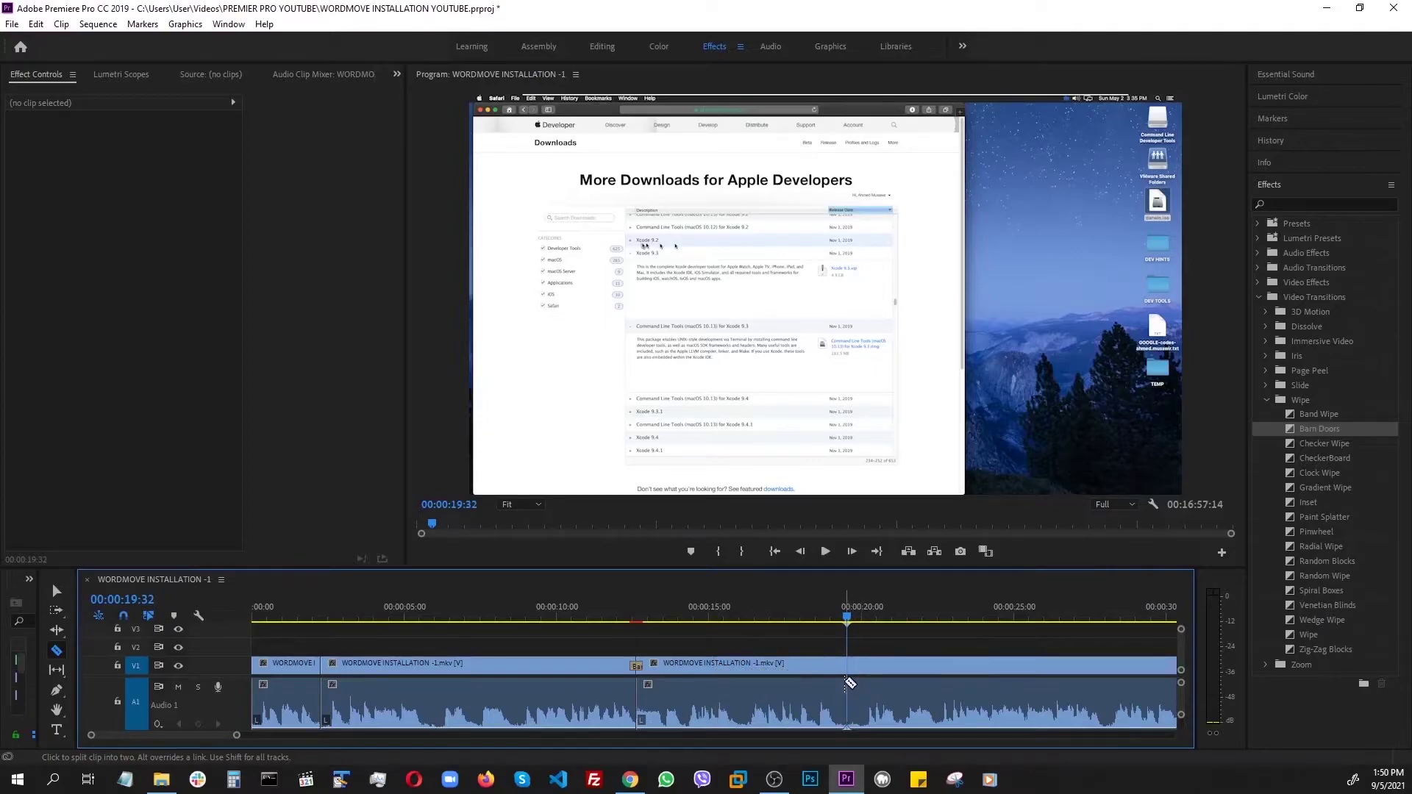
pyautogui.click(850, 684)
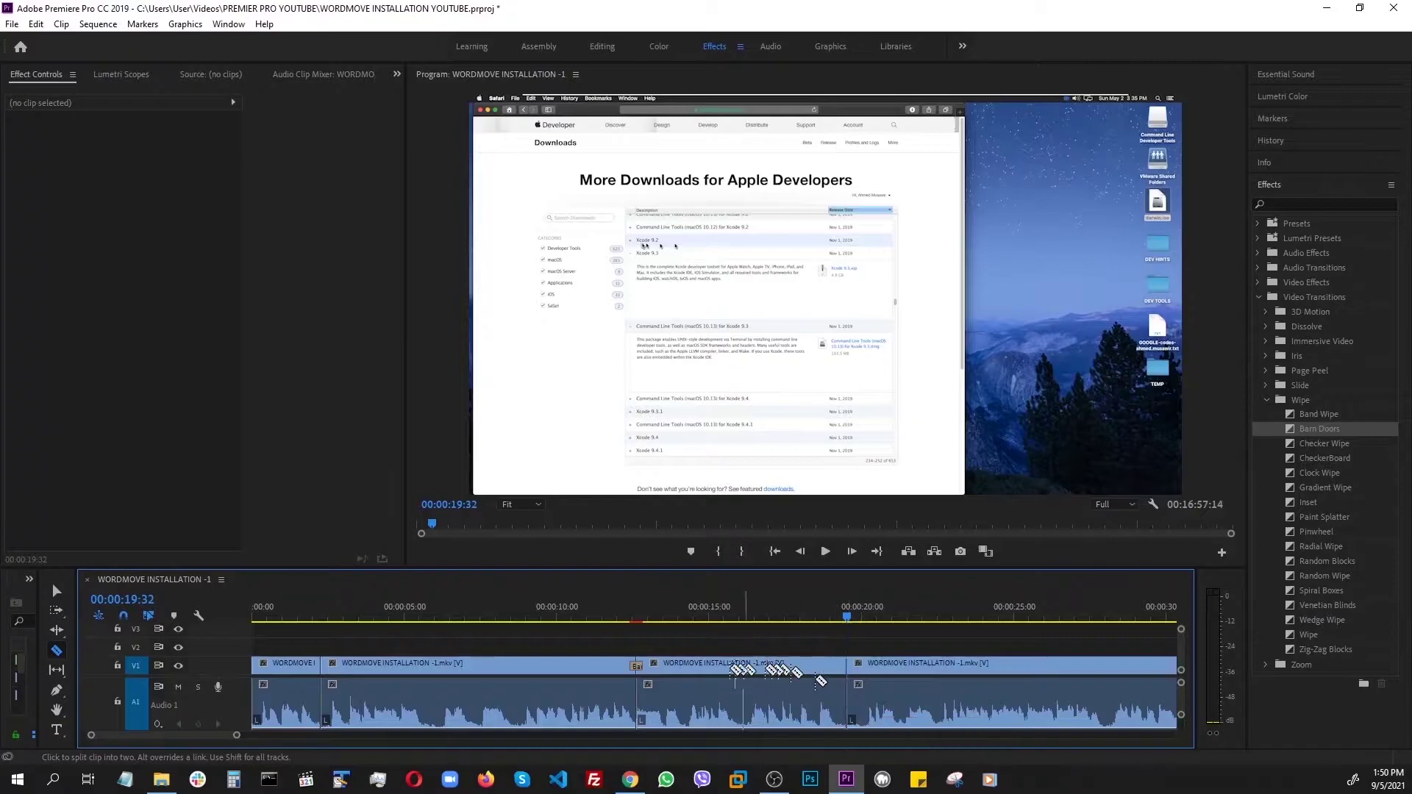
pyautogui.click(56, 591)
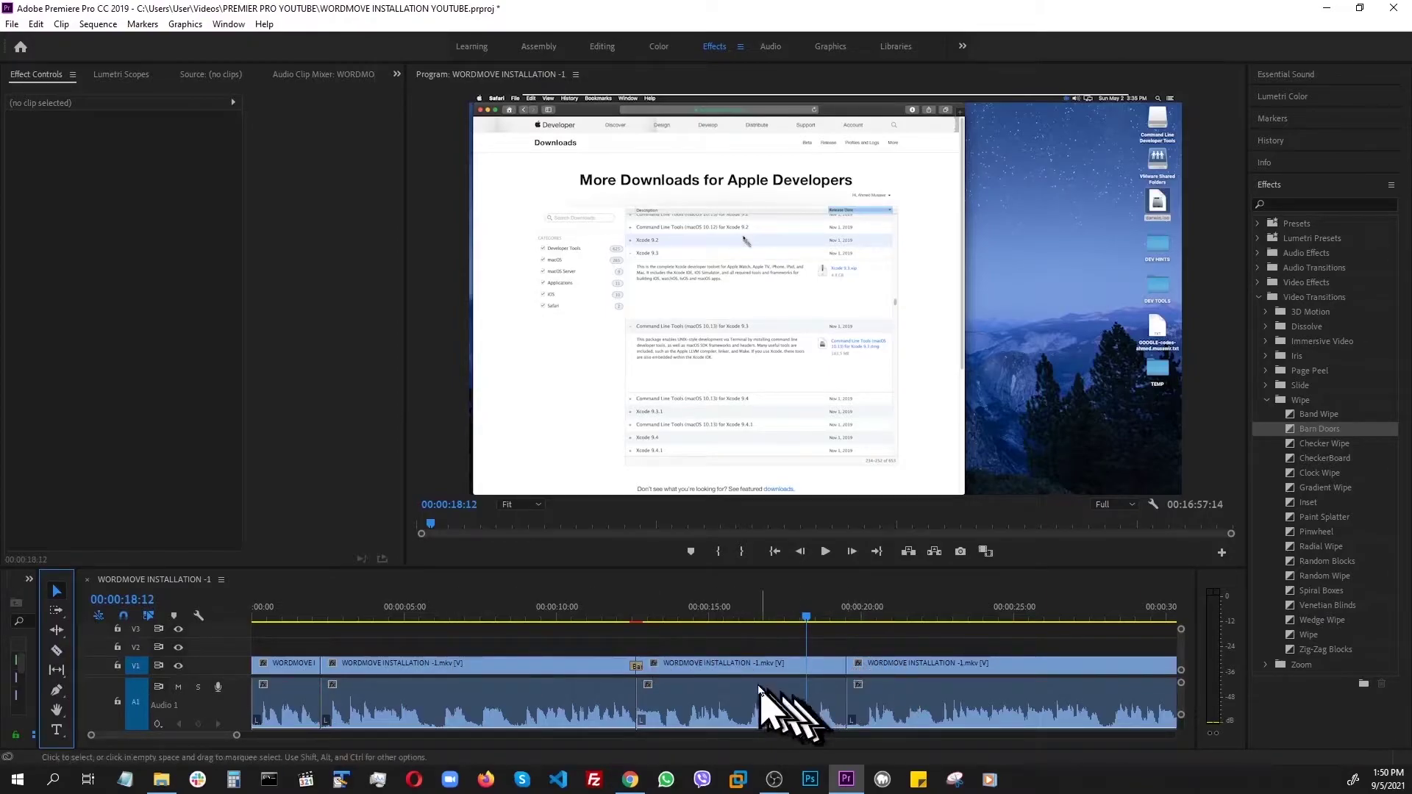
pyautogui.click(56, 710)
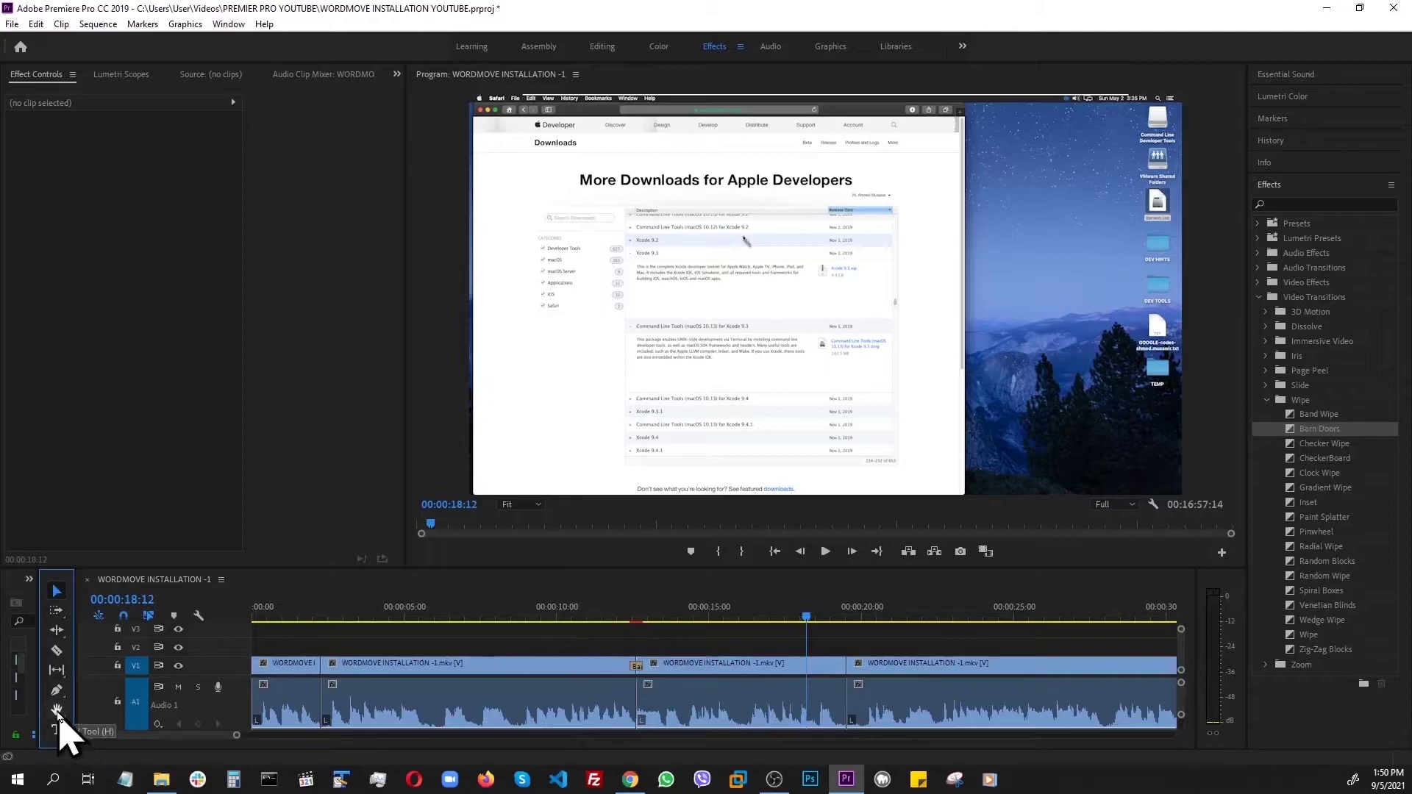
pyautogui.click(715, 649)
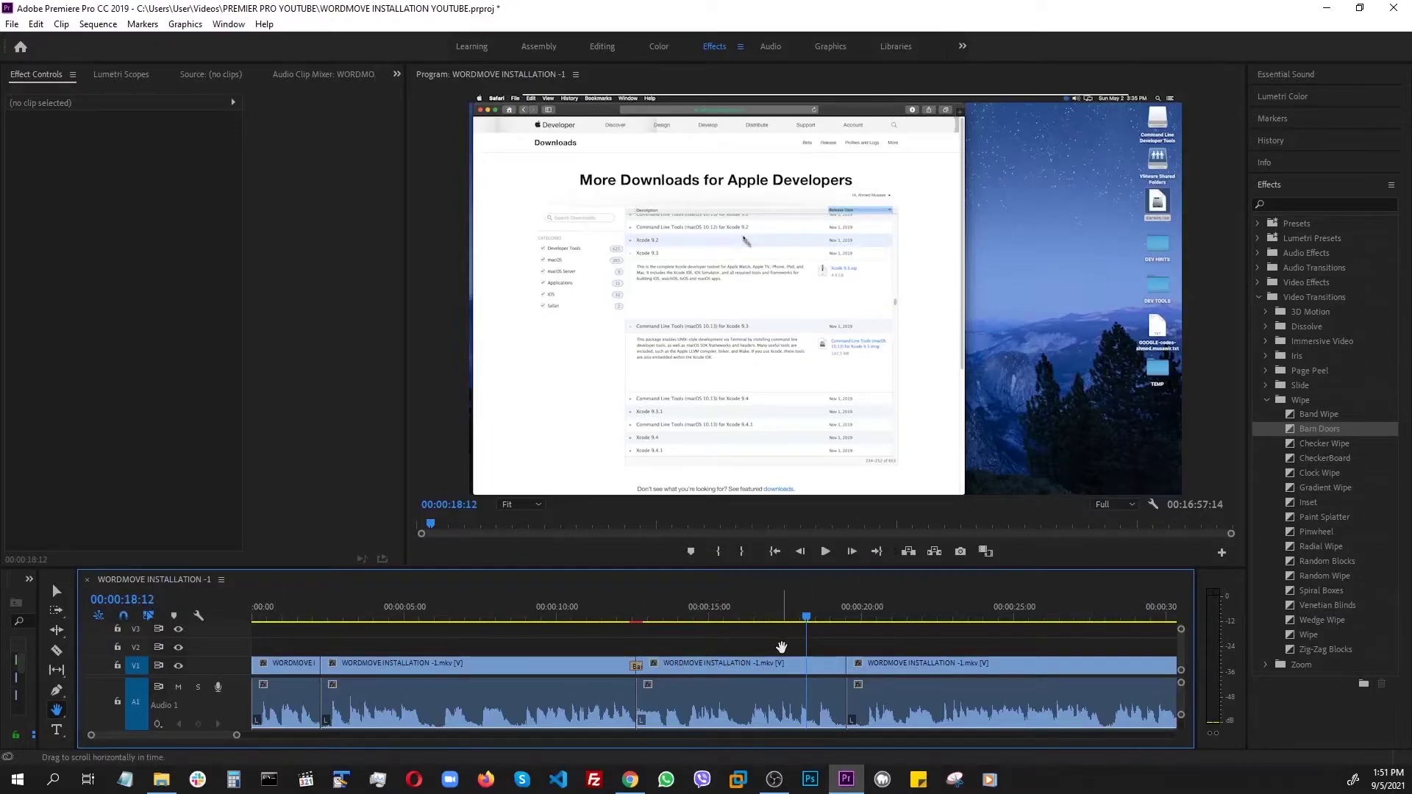
pyautogui.press('Down')
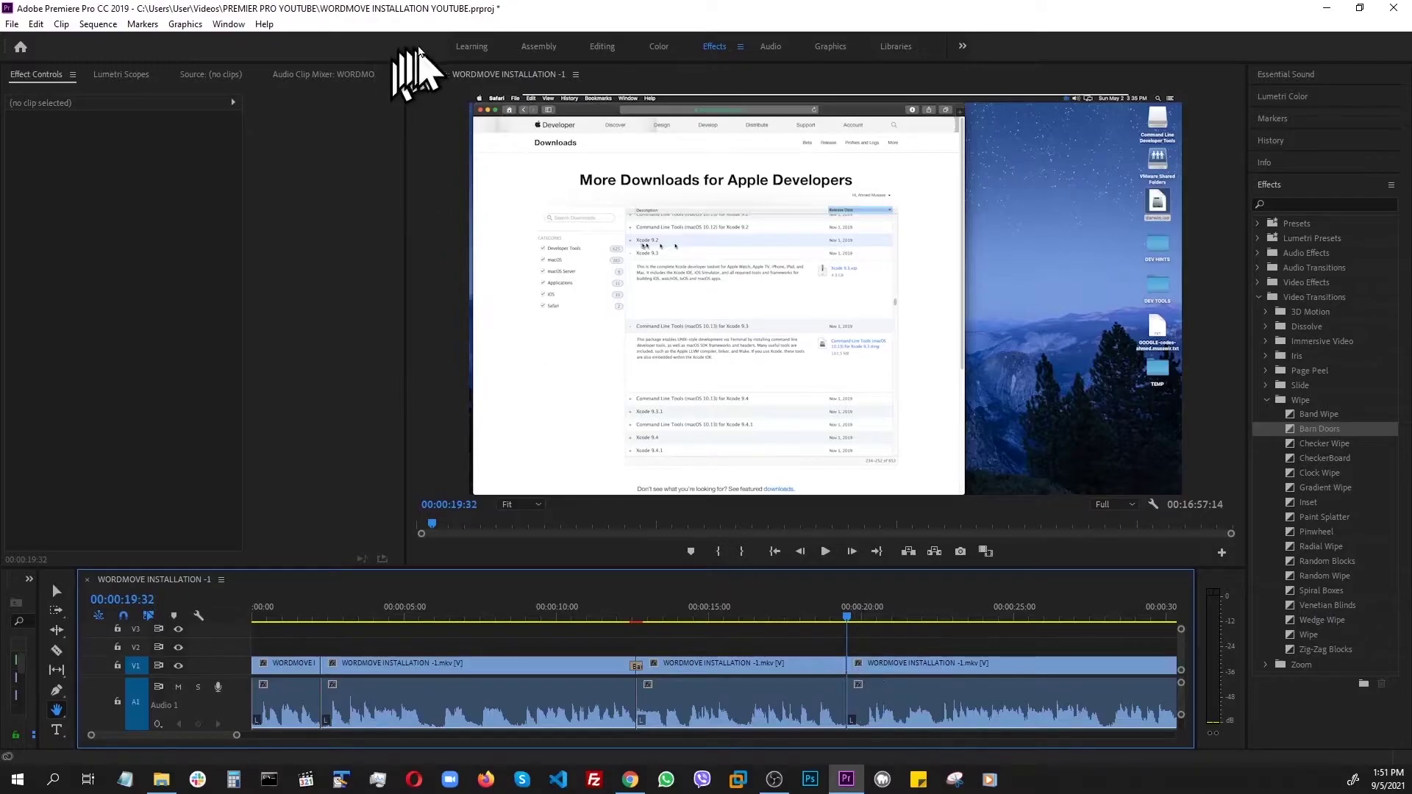
# Insert WORDMOVE INSTALLATION -5.mkv from the Project panel at the 00:00:19:32 playhead
pyautogui.click(537, 47)
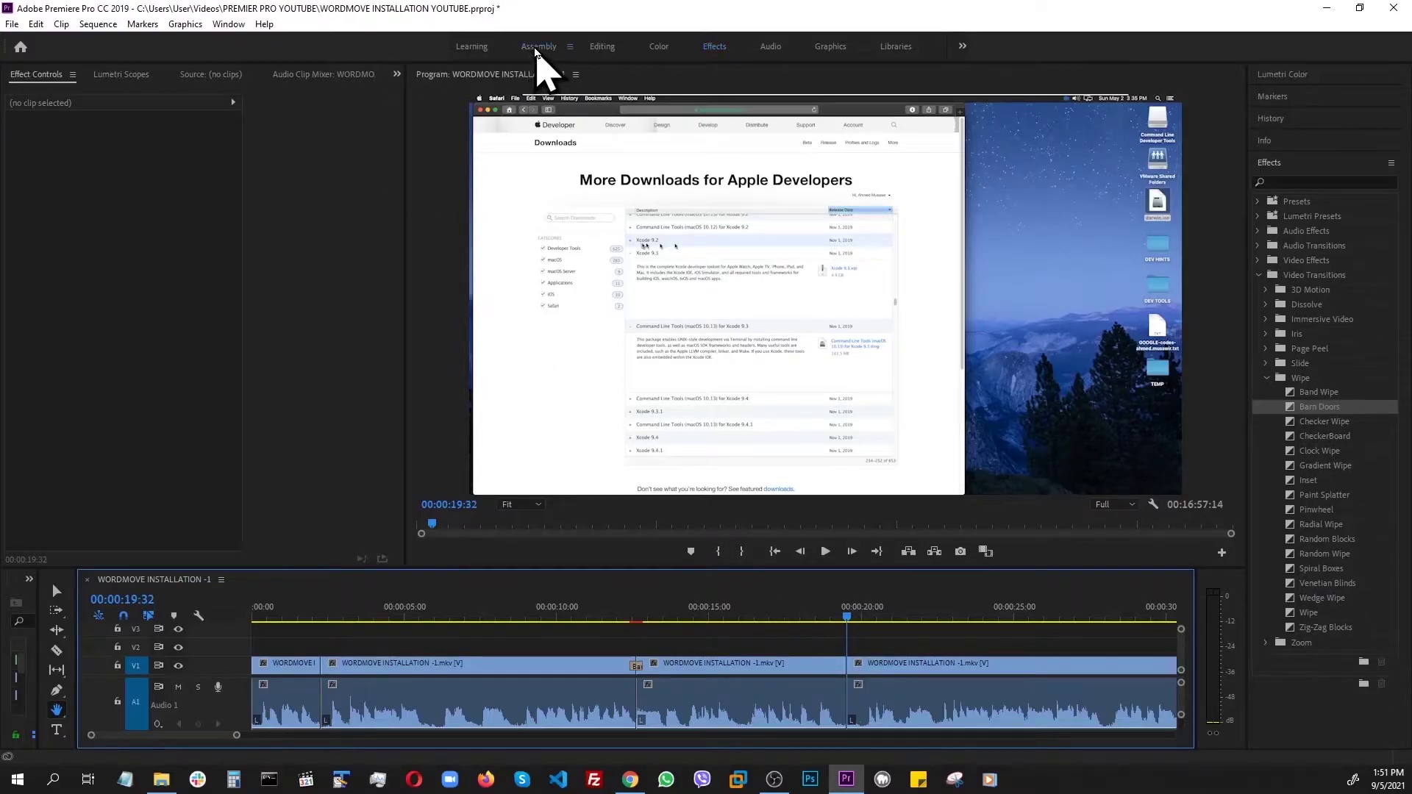
pyautogui.moveTo(1208, 691); pyautogui.dragTo(903, 691)
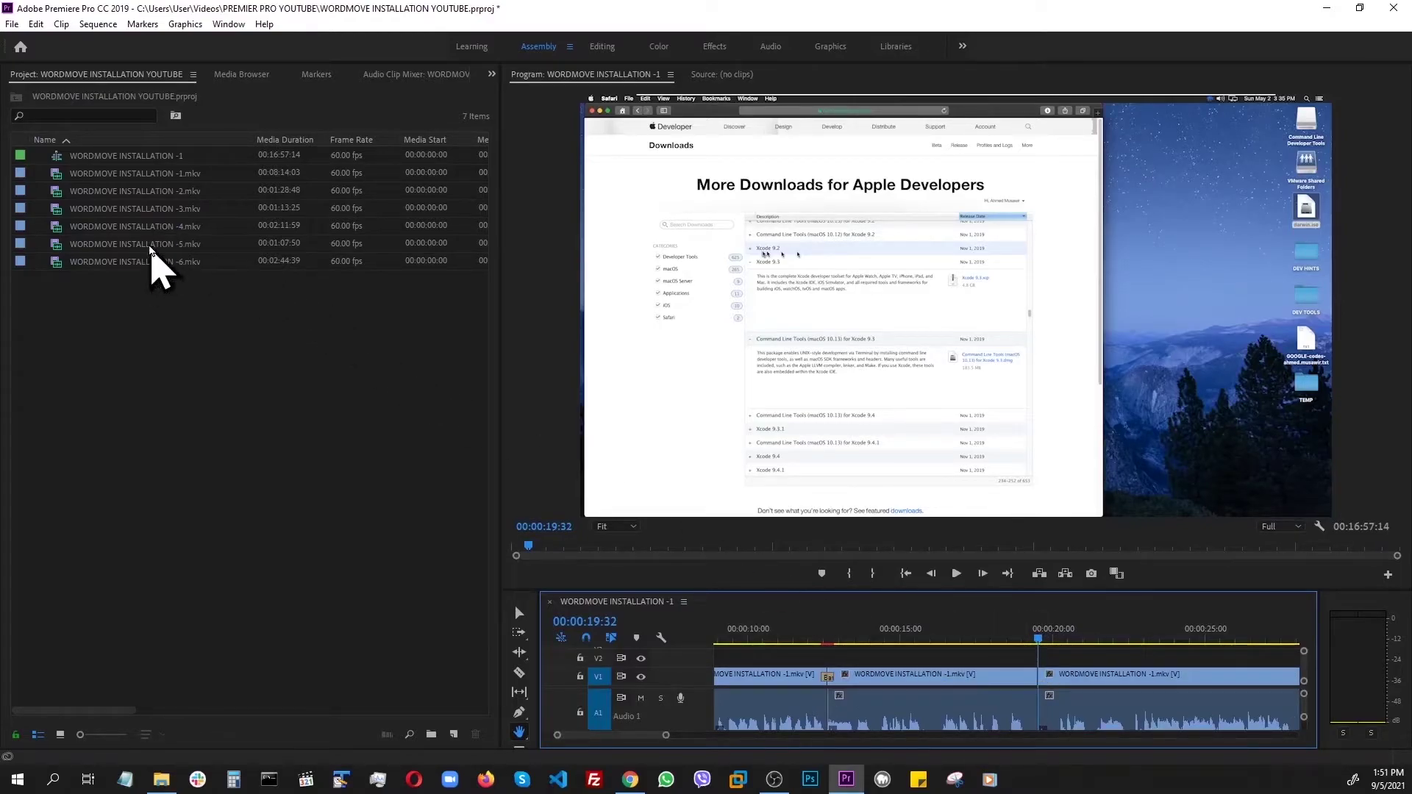
pyautogui.click(149, 246)
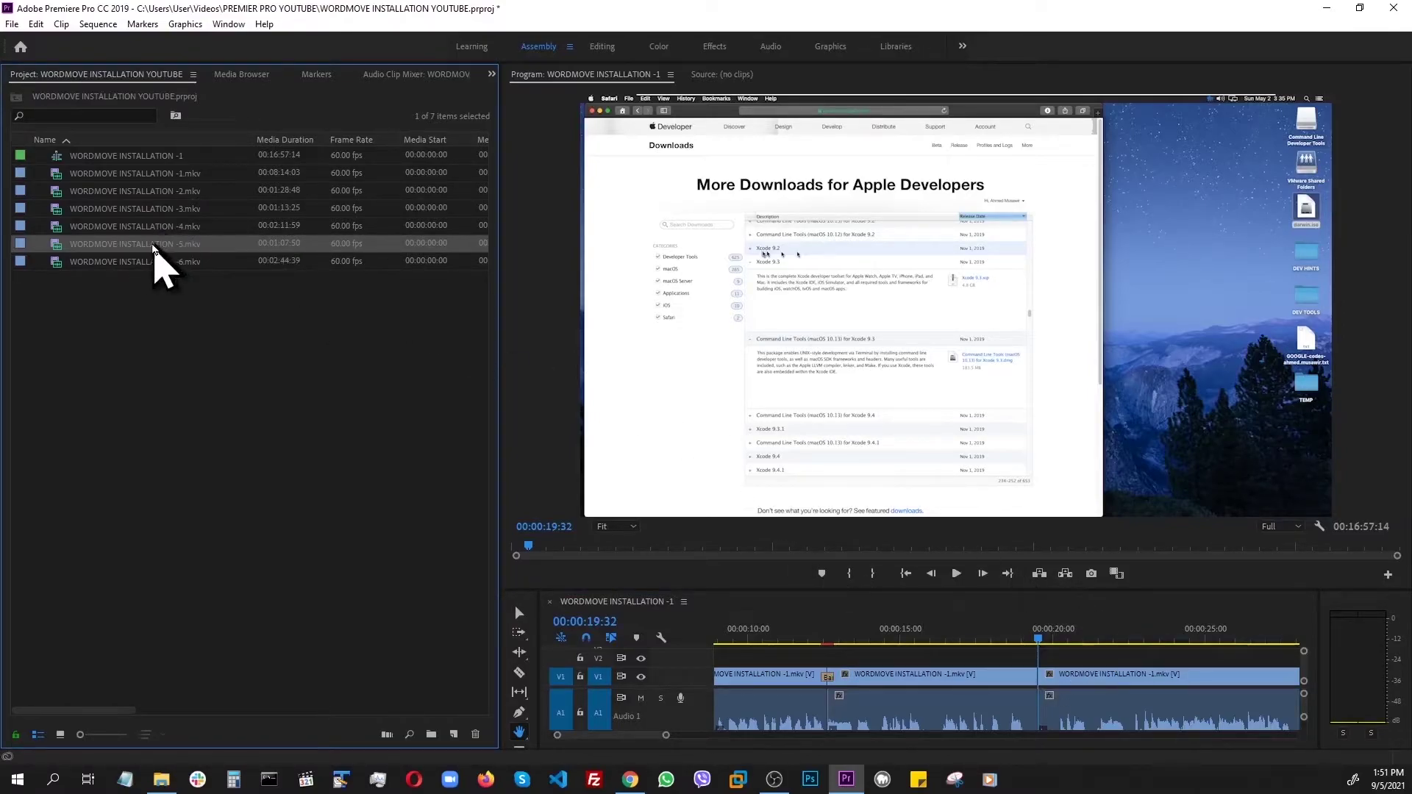
pyautogui.press(',')
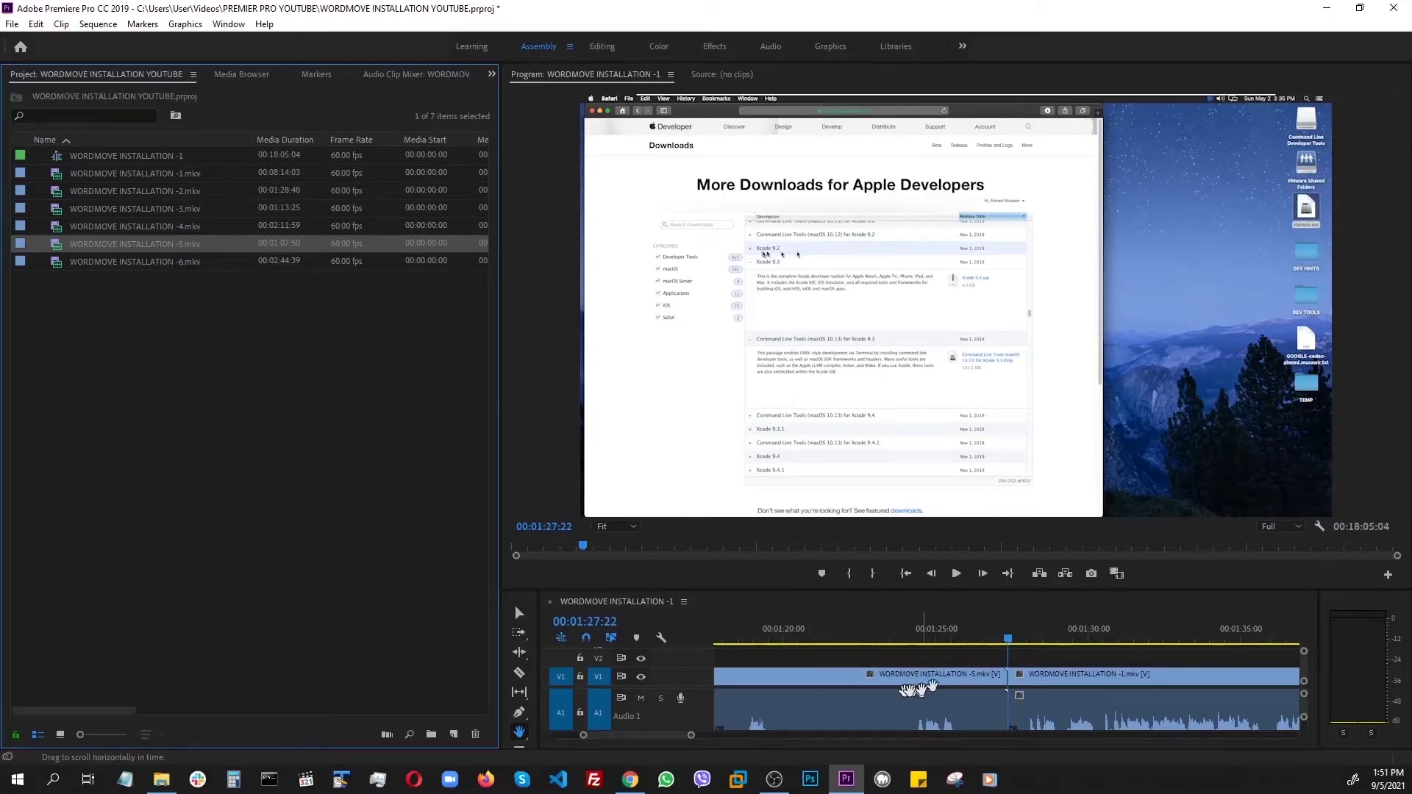
pyautogui.click(953, 705)
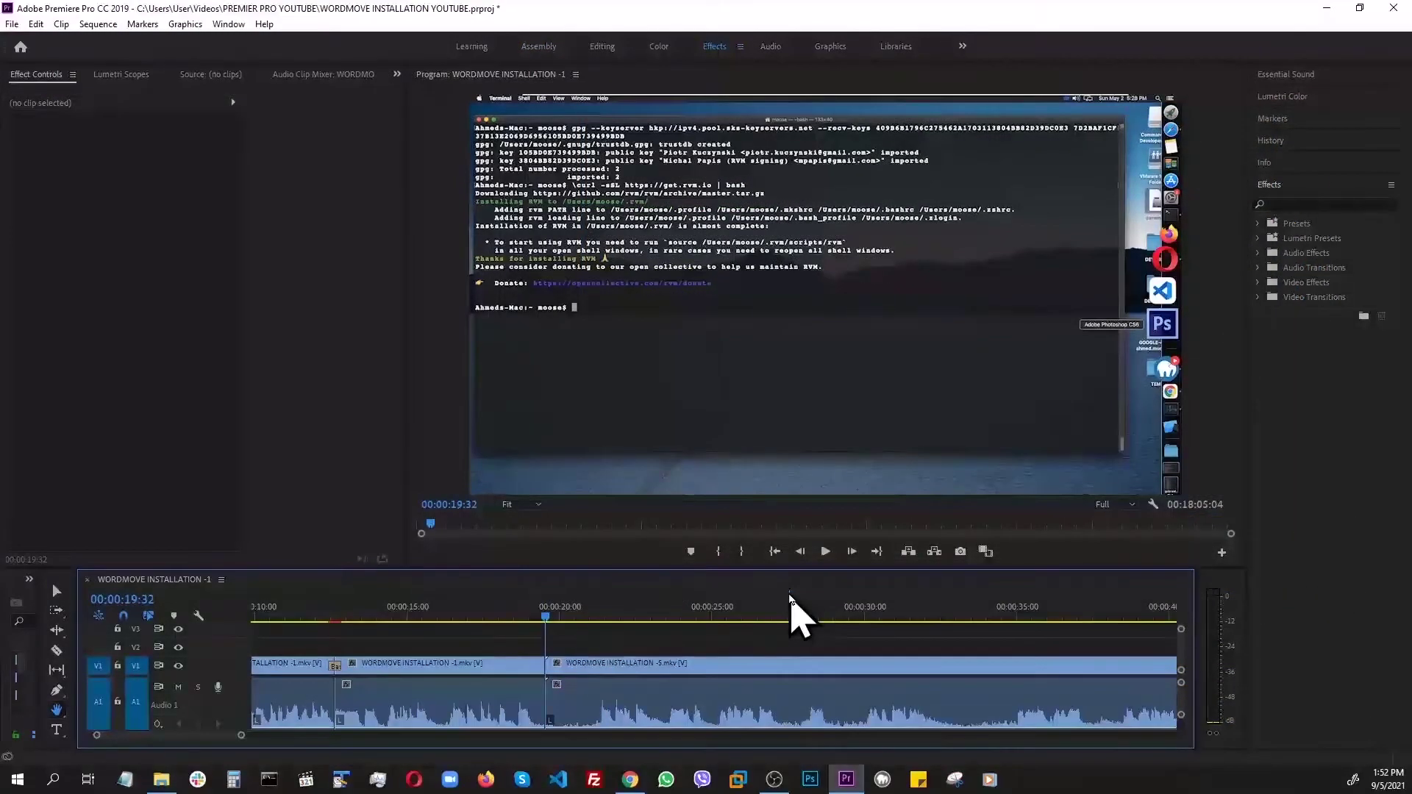
# Go to the sequence start, zoom the timeline out, and raise the first clip's Audio 1 fader to about +3 dB
pyautogui.press('Home')
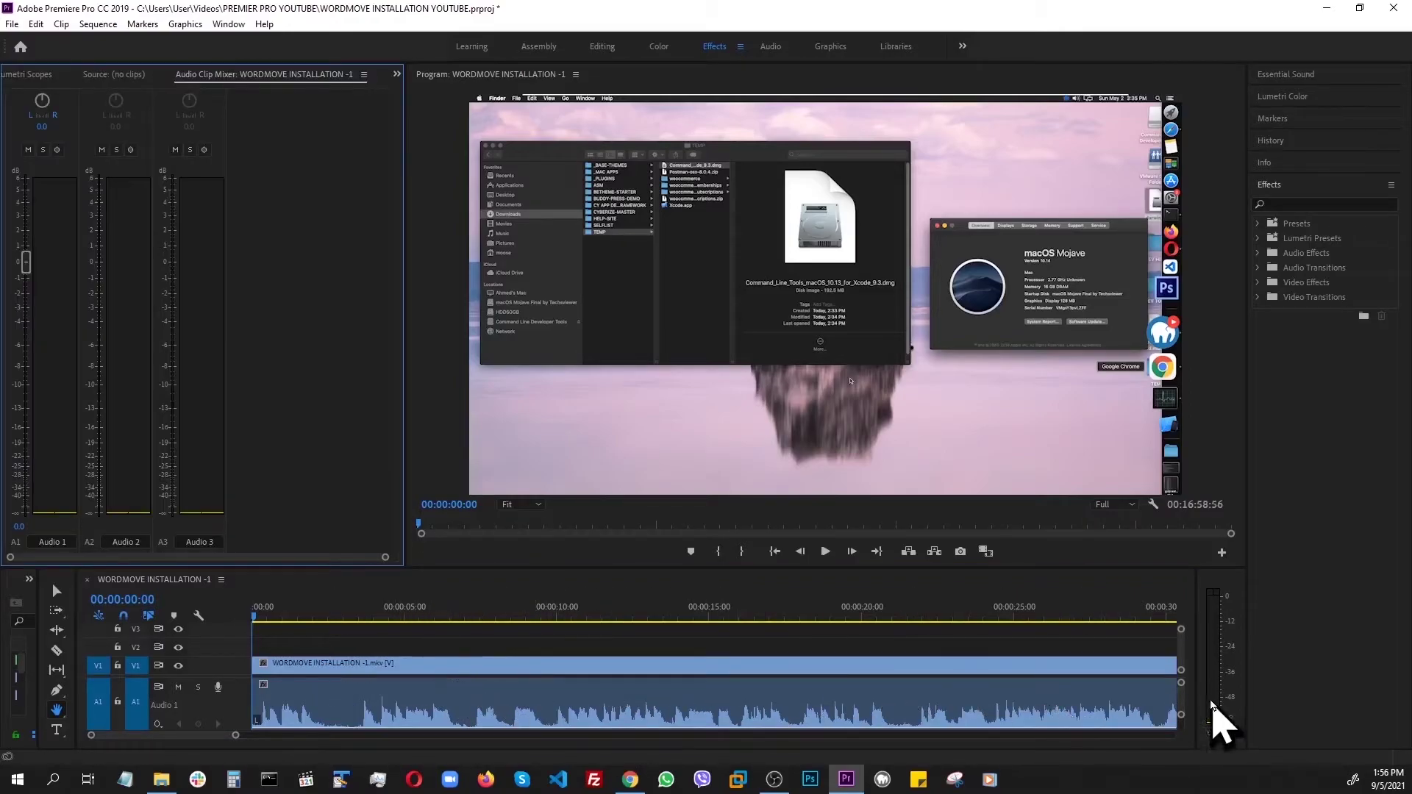
pyautogui.moveTo(233, 735); pyautogui.dragTo(990, 731)
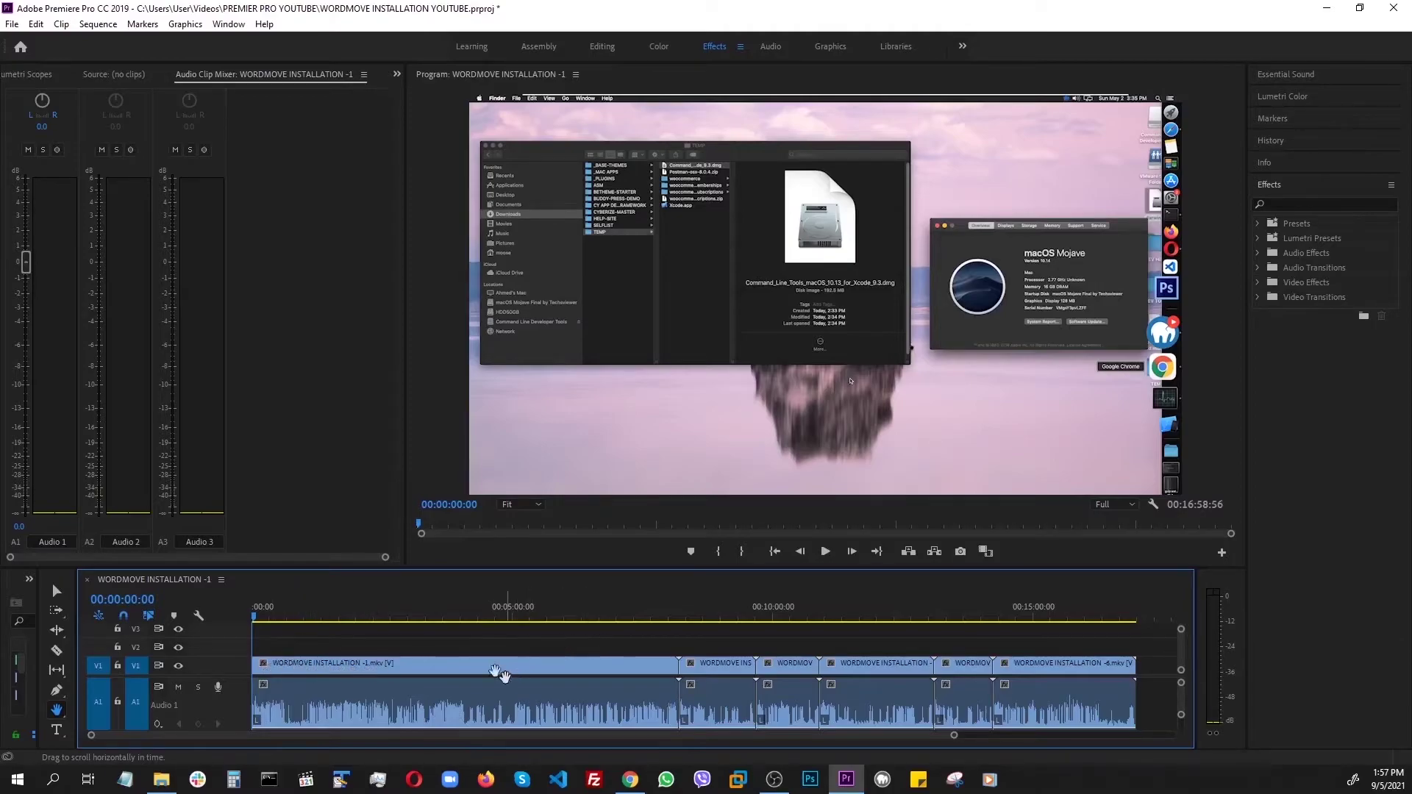
pyautogui.click(307, 95)
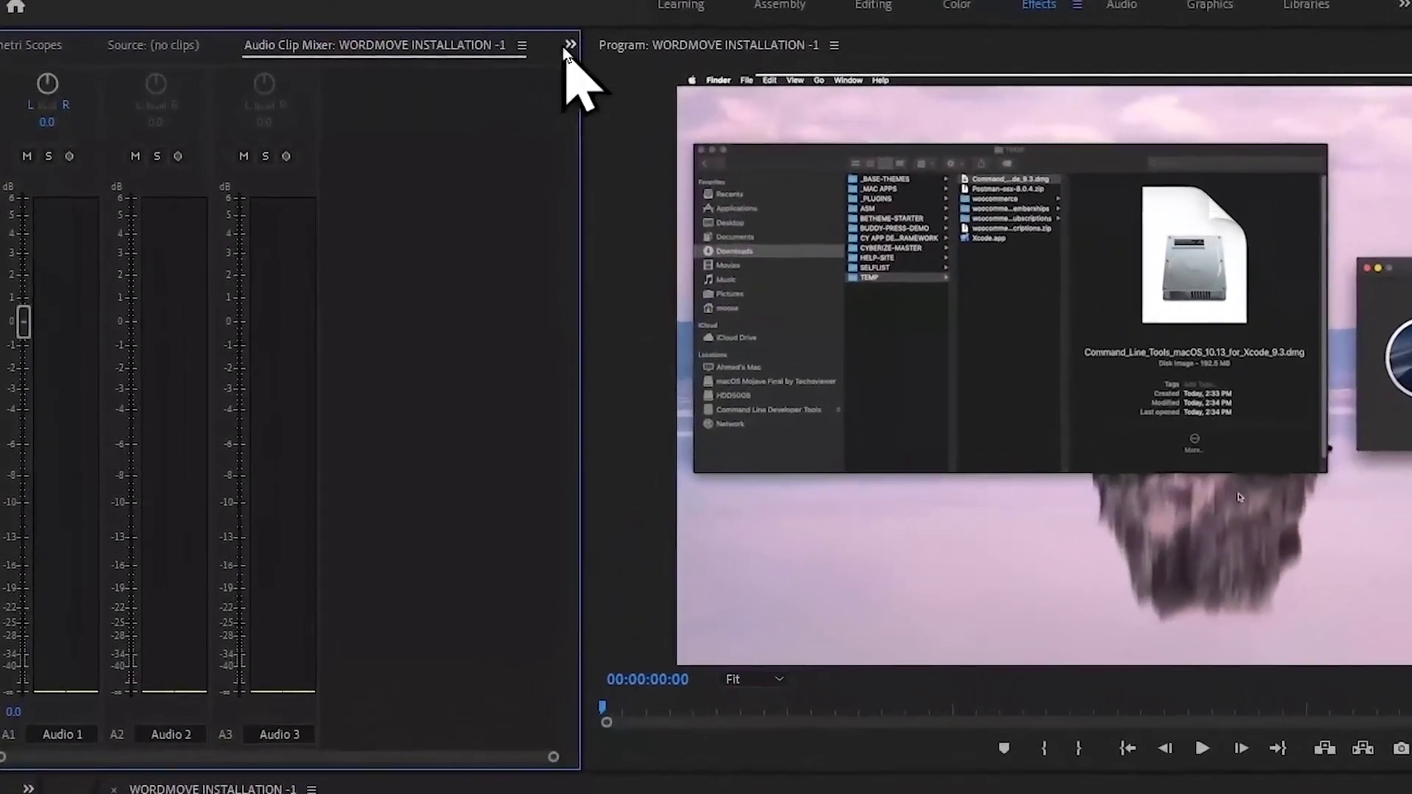
pyautogui.click(437, 68)
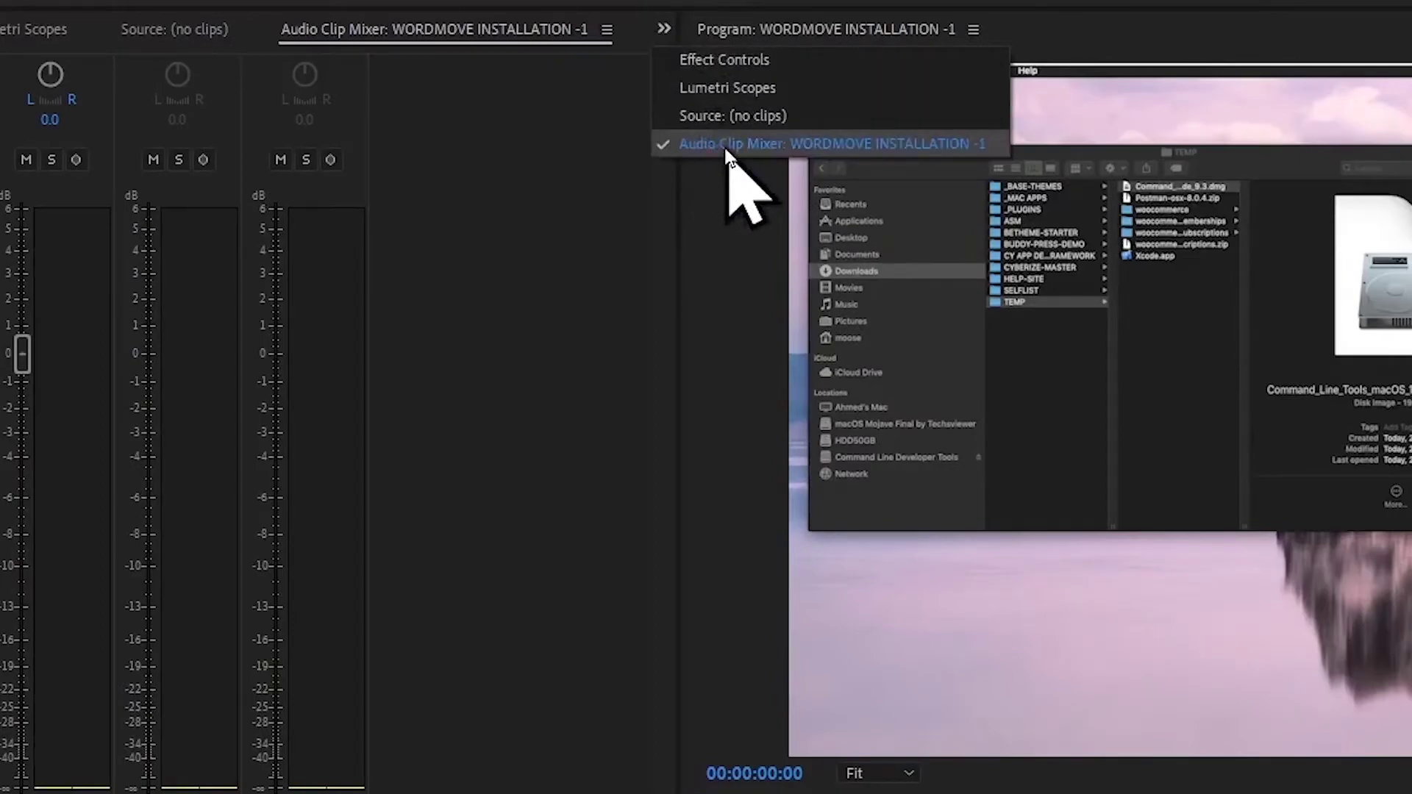
pyautogui.click(426, 236)
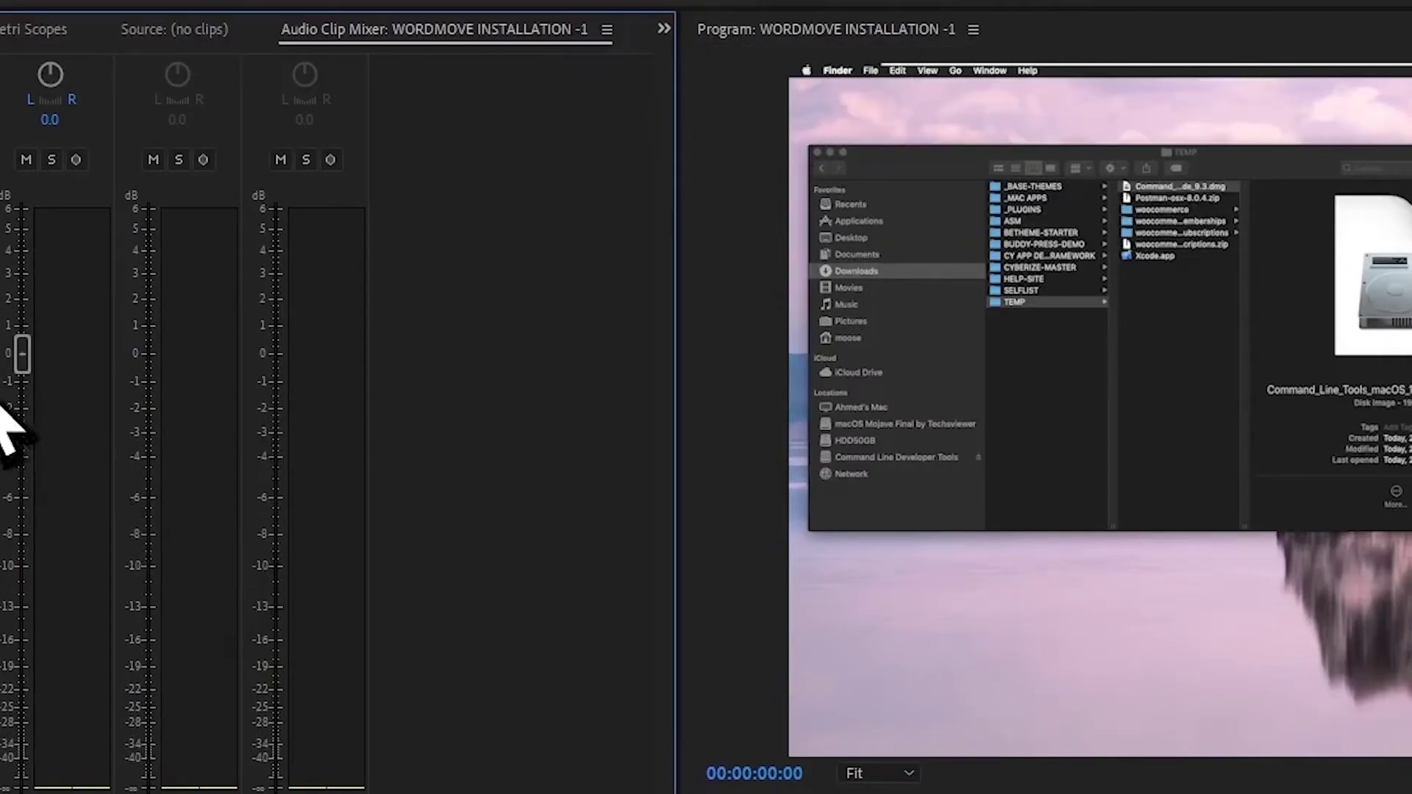
pyautogui.moveTo(25, 361); pyautogui.dragTo(30, 259)
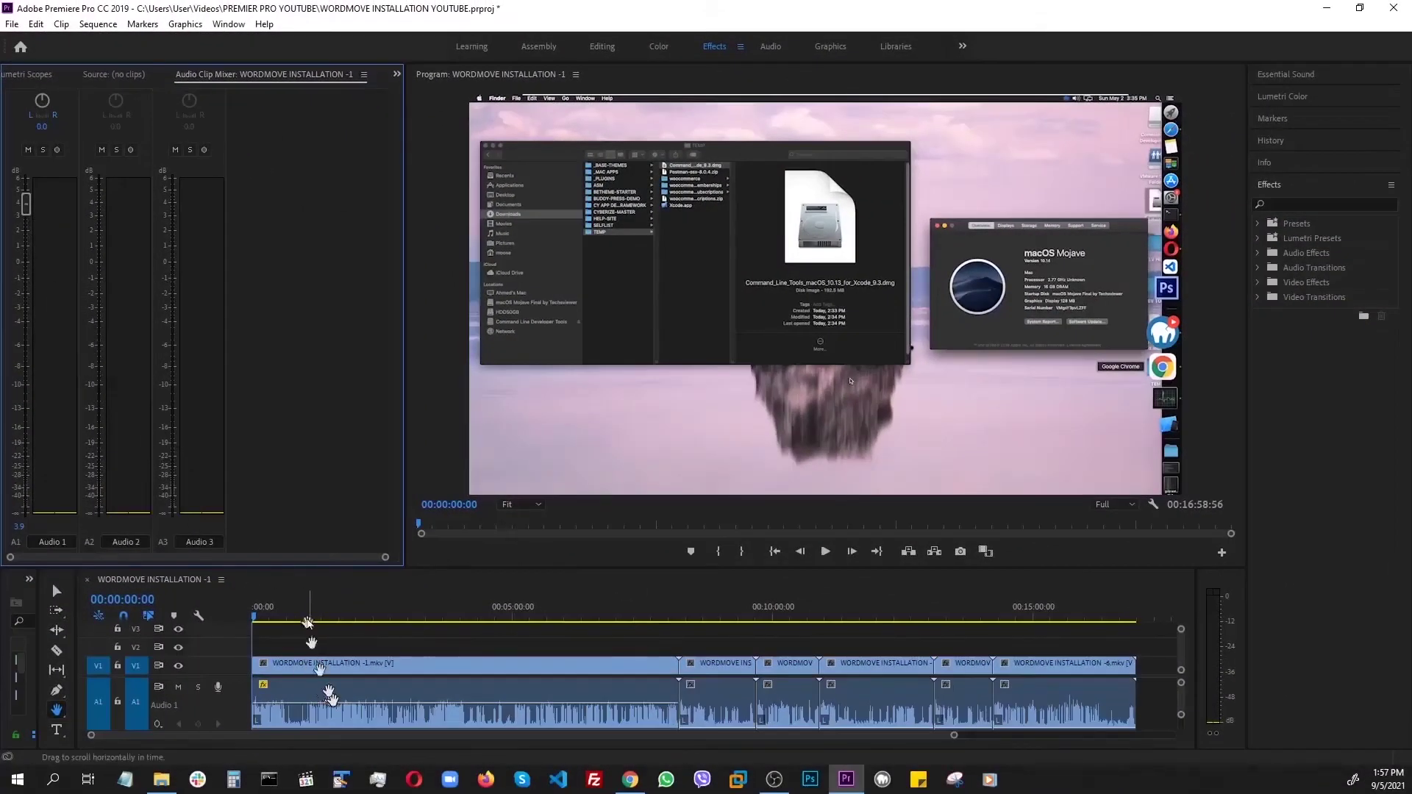
# Raise Audio 1 about 4 dB on the clips at 08:12:15, 09:41:03 and 10:54:28, then return to 00:00:00:00
pyautogui.click(332, 644)
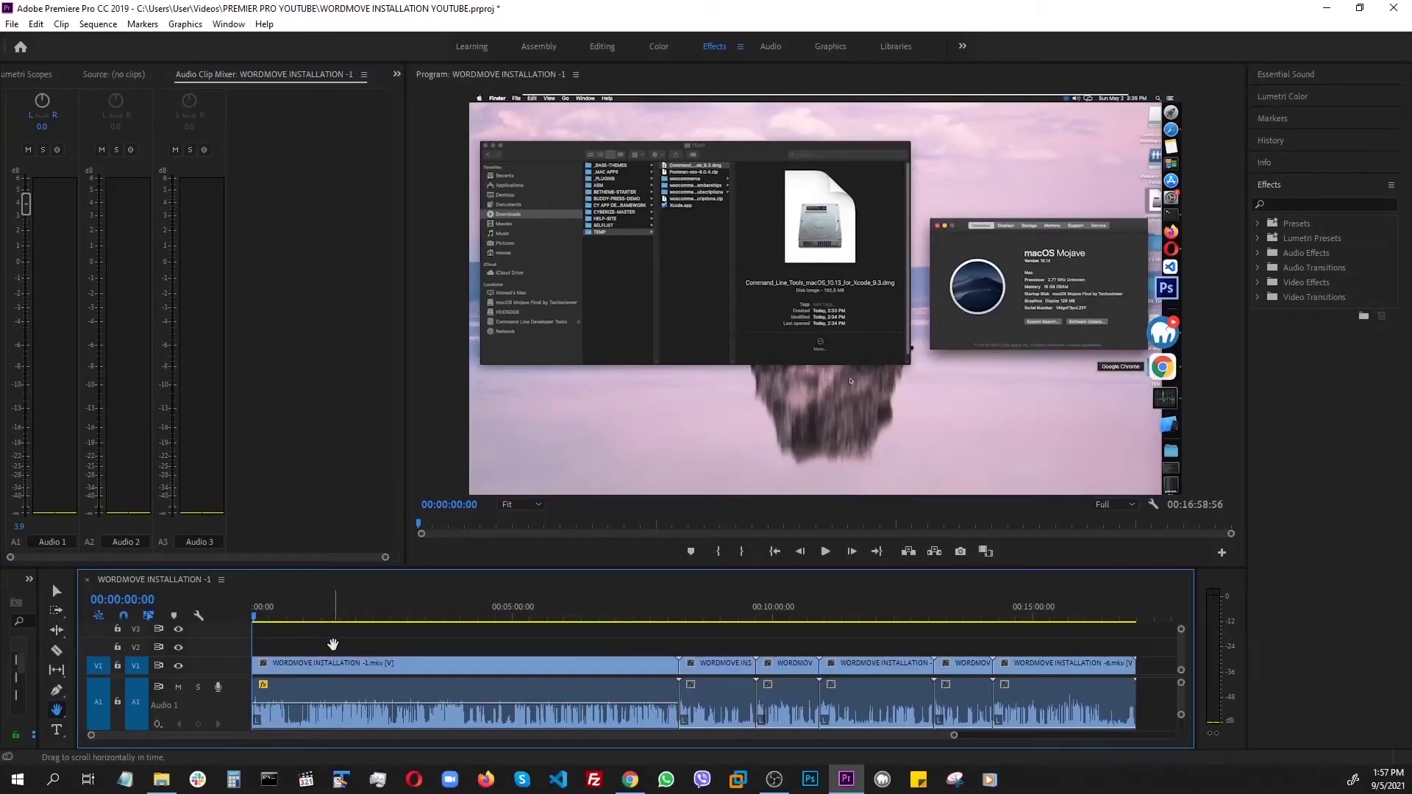
pyautogui.press('Down')
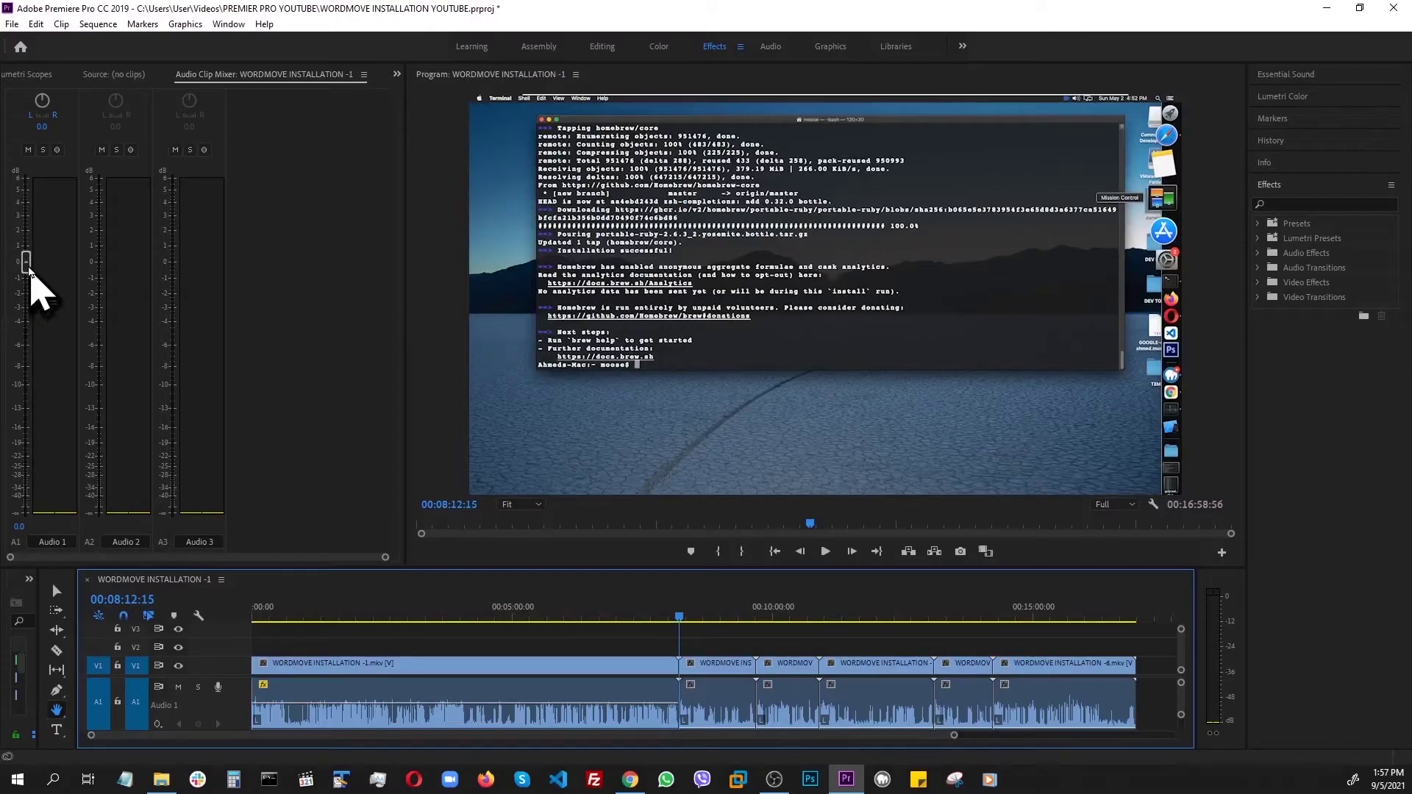
pyautogui.moveTo(26, 274); pyautogui.dragTo(22, 202)
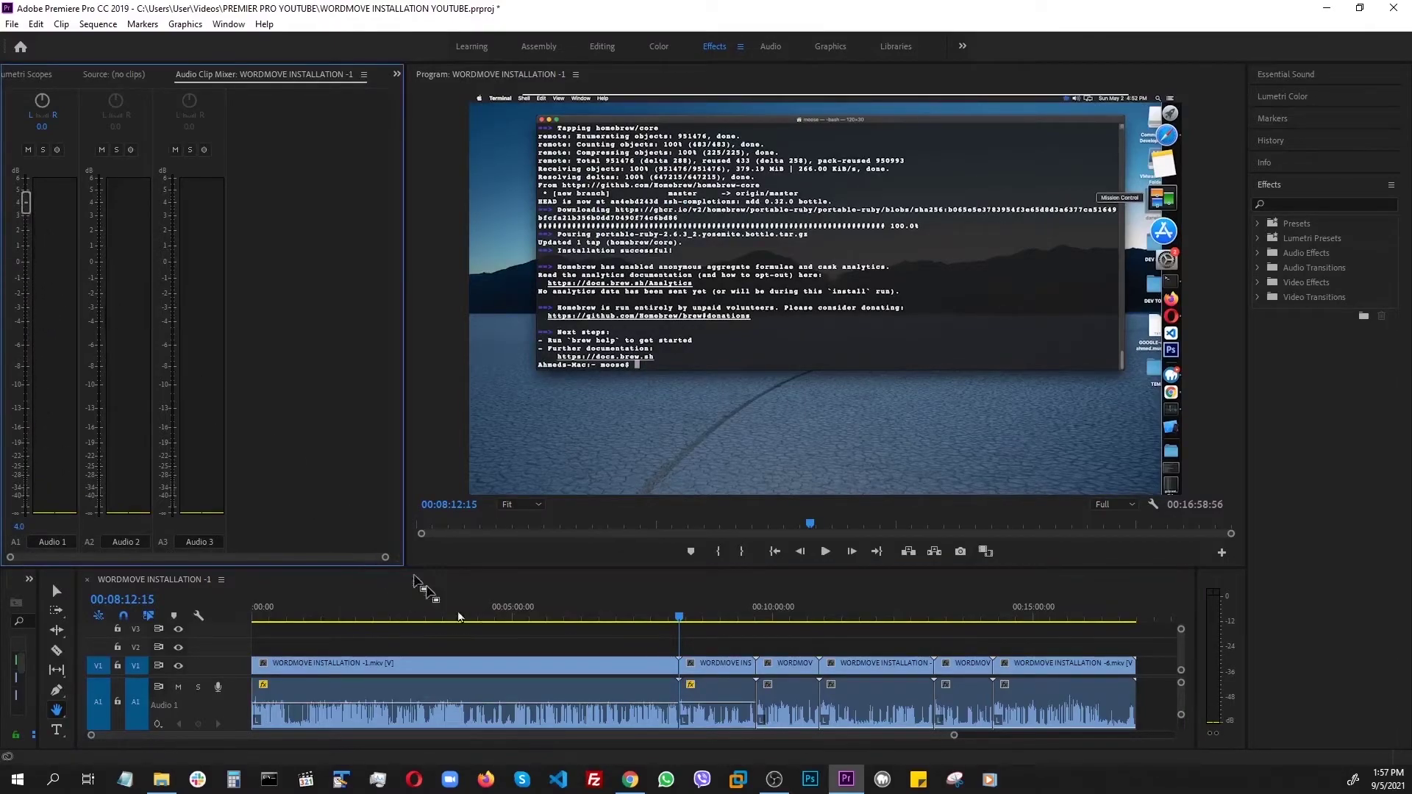
pyautogui.click(579, 639)
pyautogui.press('Down')
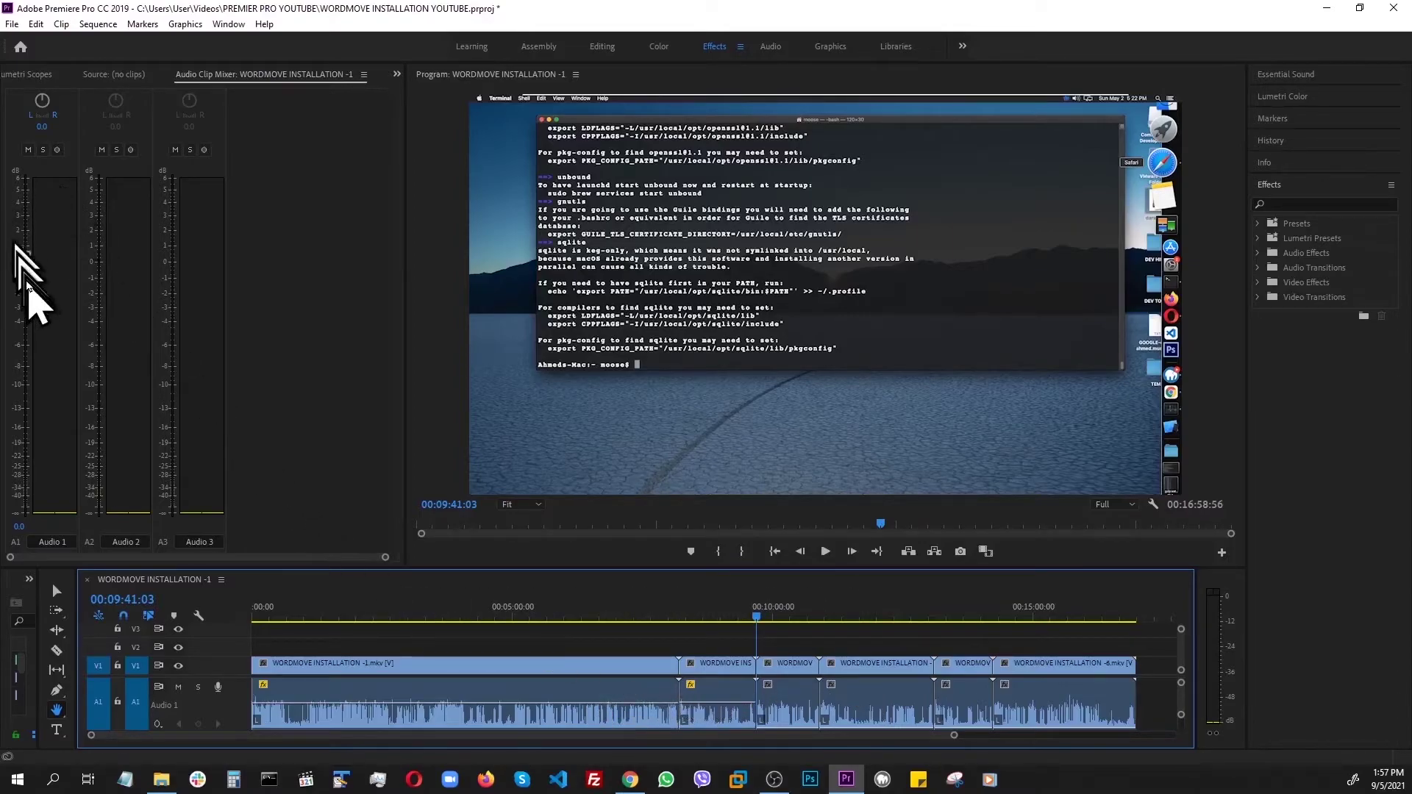
pyautogui.moveTo(25, 272); pyautogui.dragTo(24, 203)
pyautogui.press('Down')
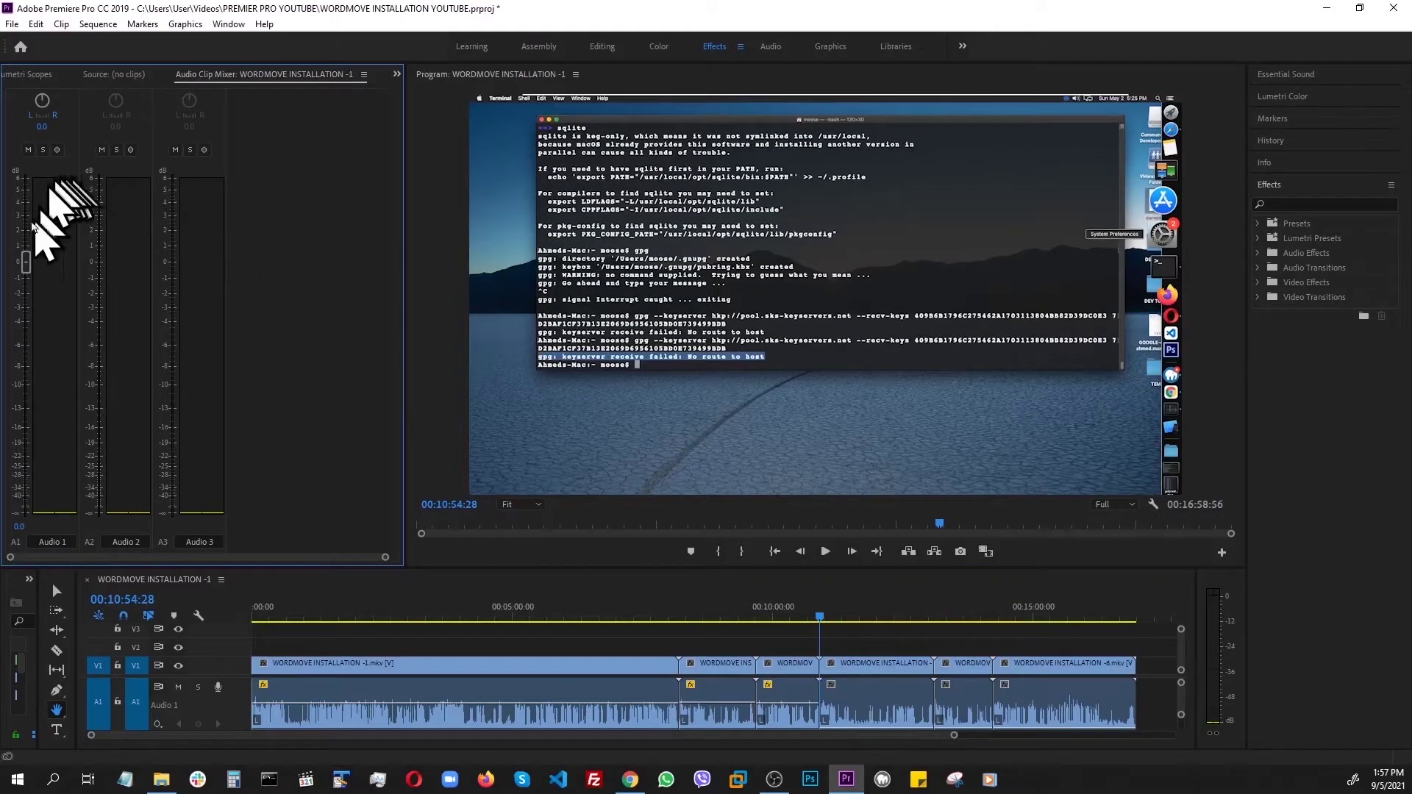
pyautogui.moveTo(24, 265); pyautogui.dragTo(22, 214)
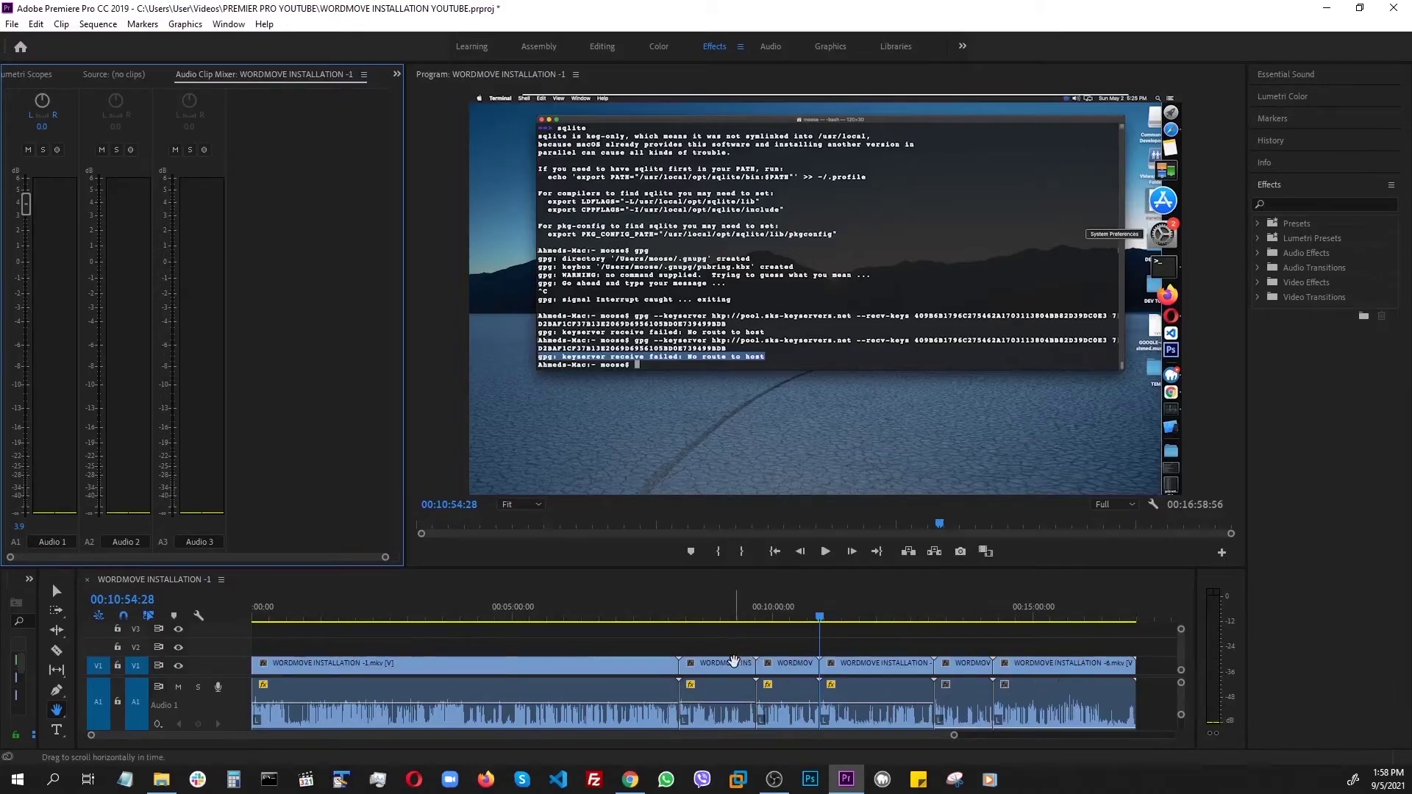
pyautogui.click(775, 553)
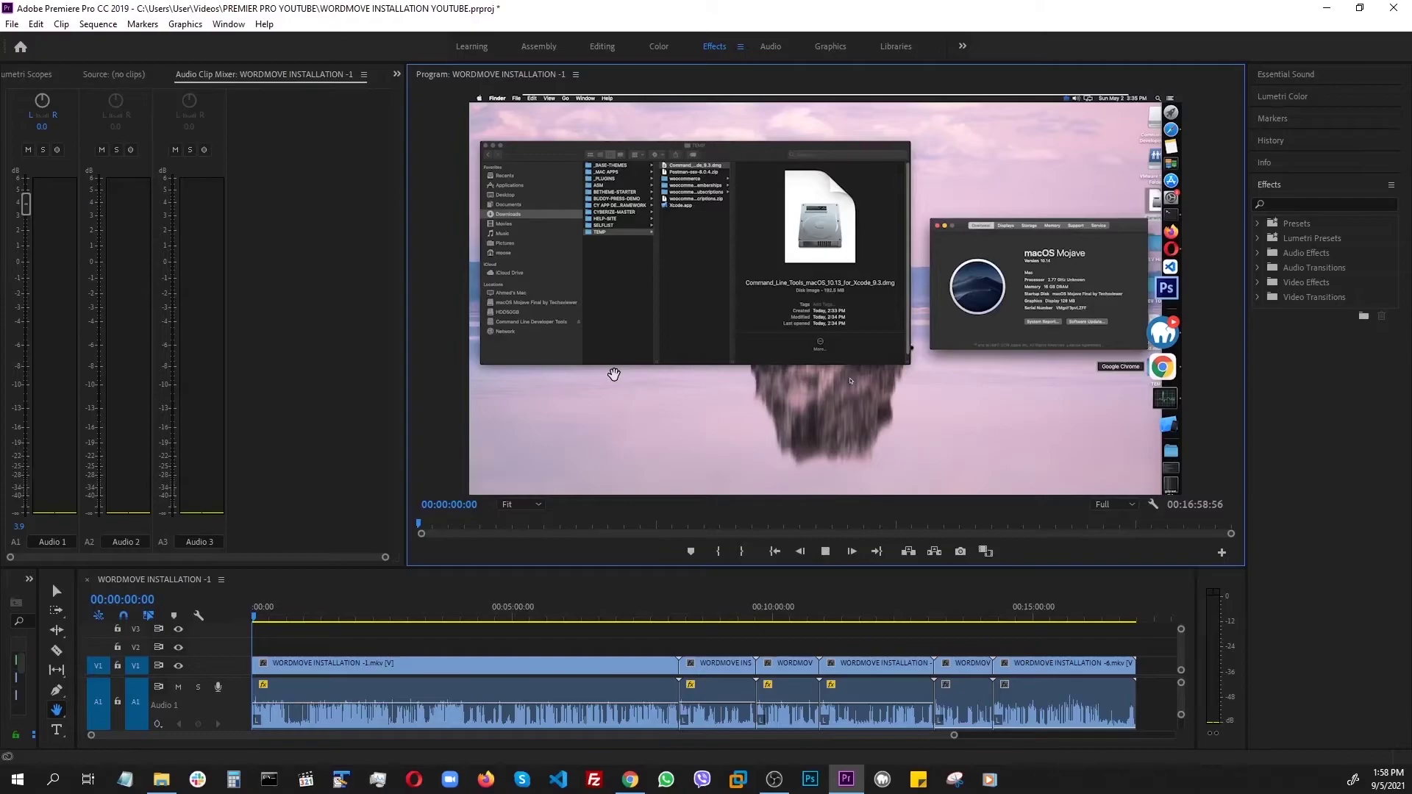
# Play back the sequence with the Program Monitor briefly maximized, rewind to the start, and open the File menu
pyautogui.press('space')
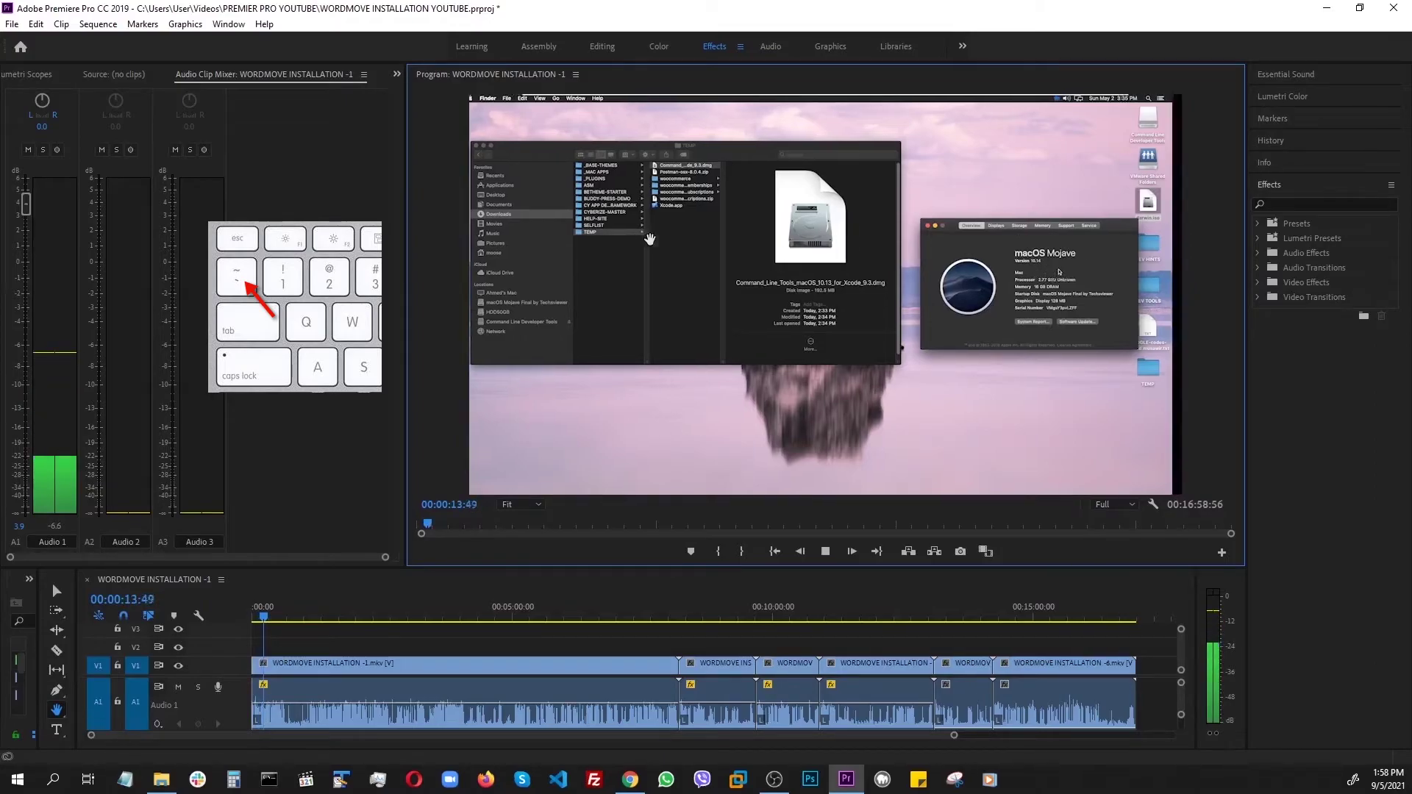
pyautogui.press('`')
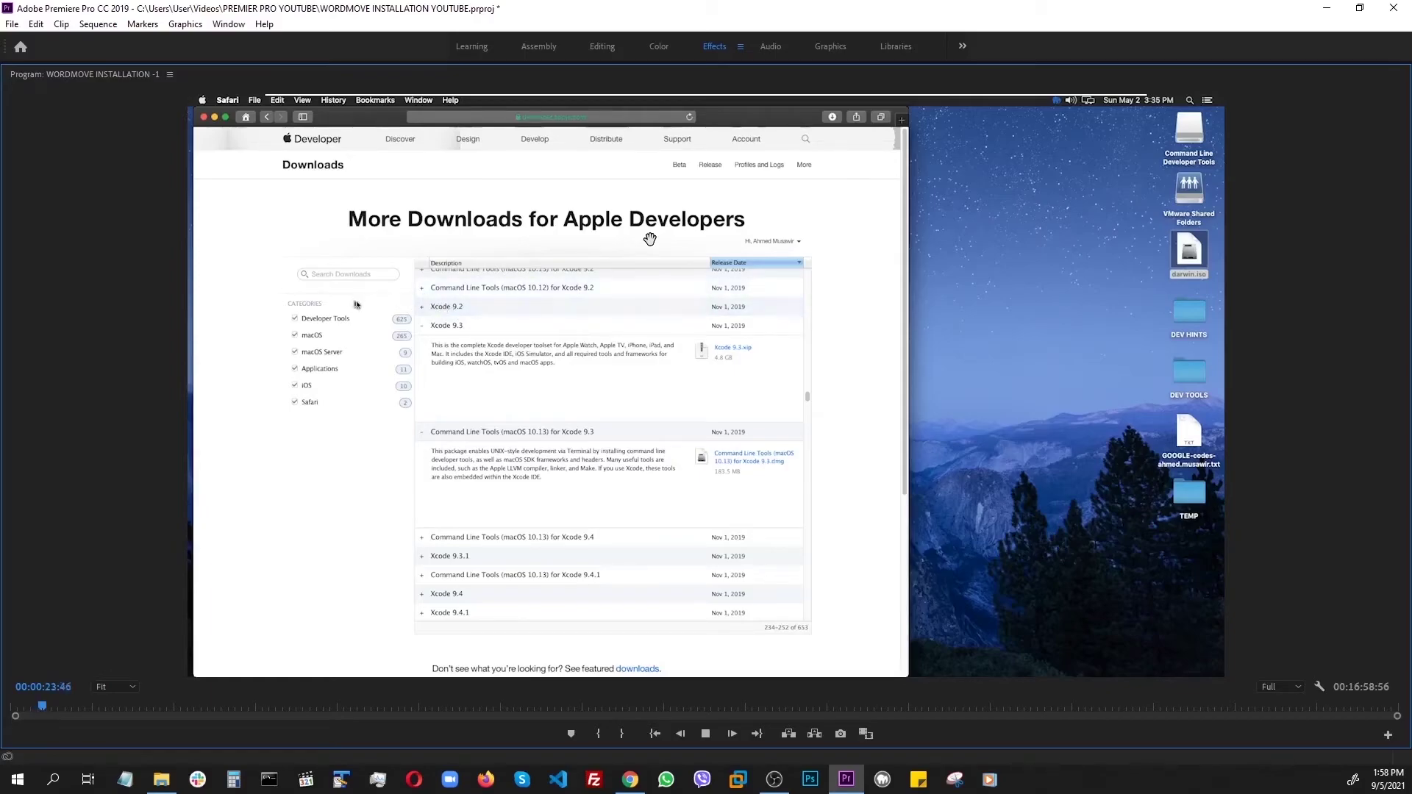
pyautogui.press('`')
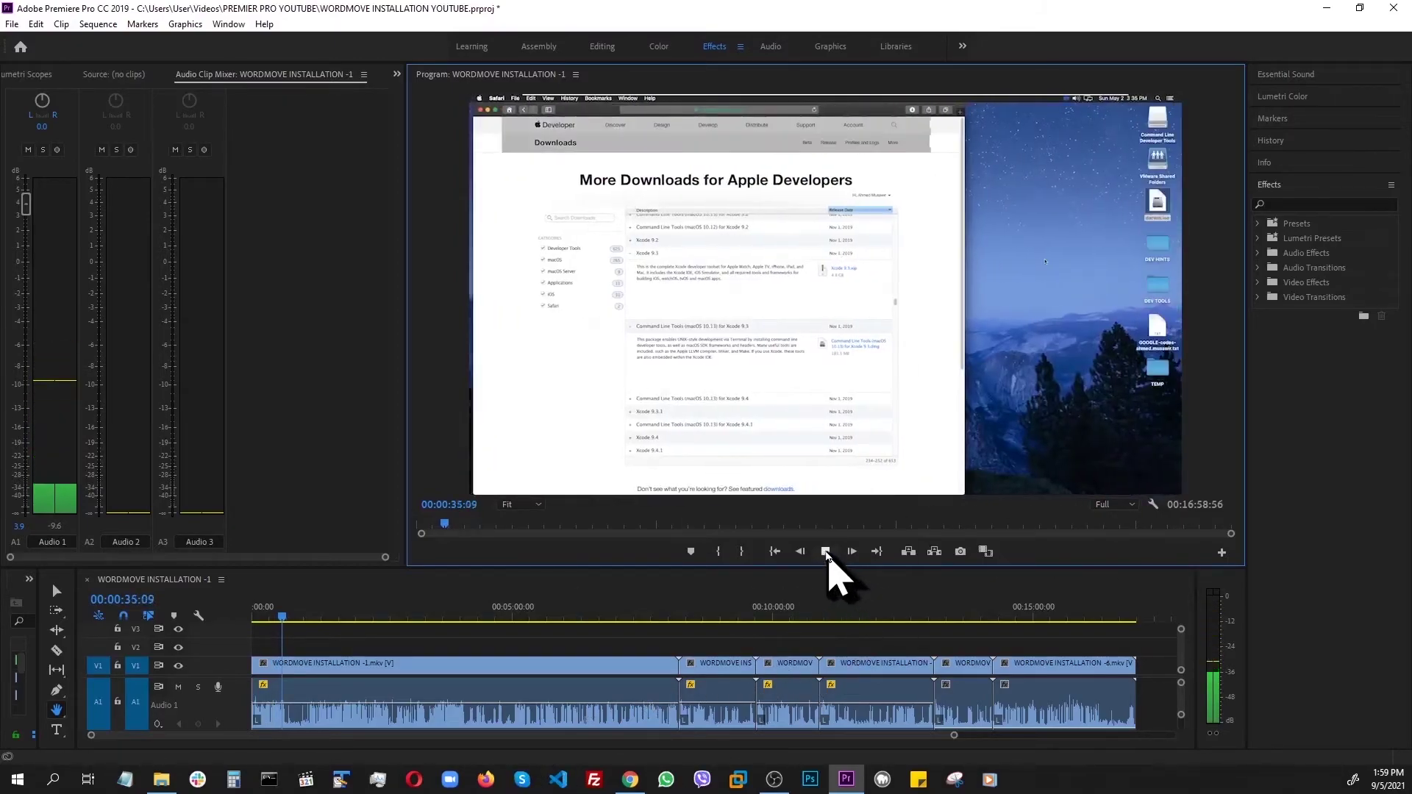
pyautogui.press('End')
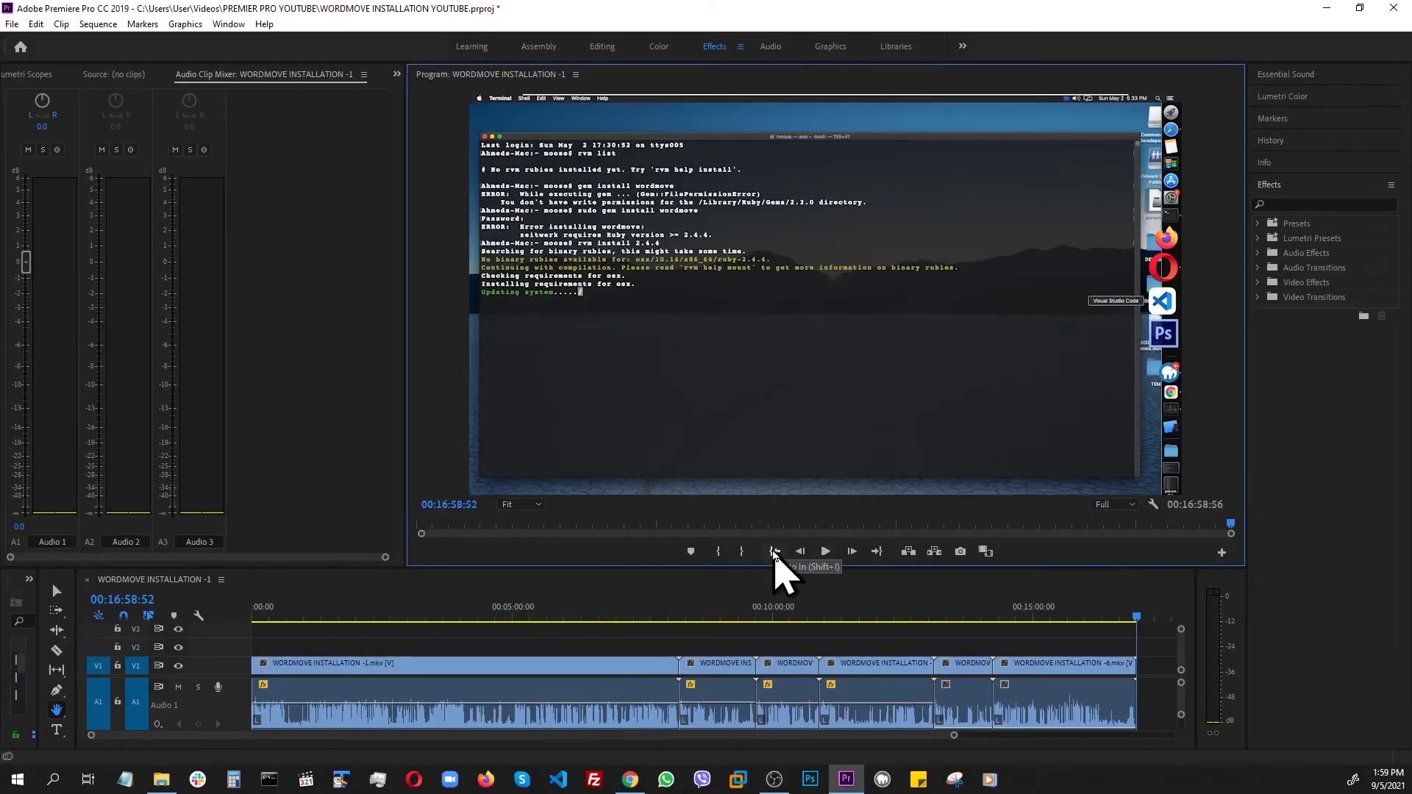
pyautogui.click(774, 551)
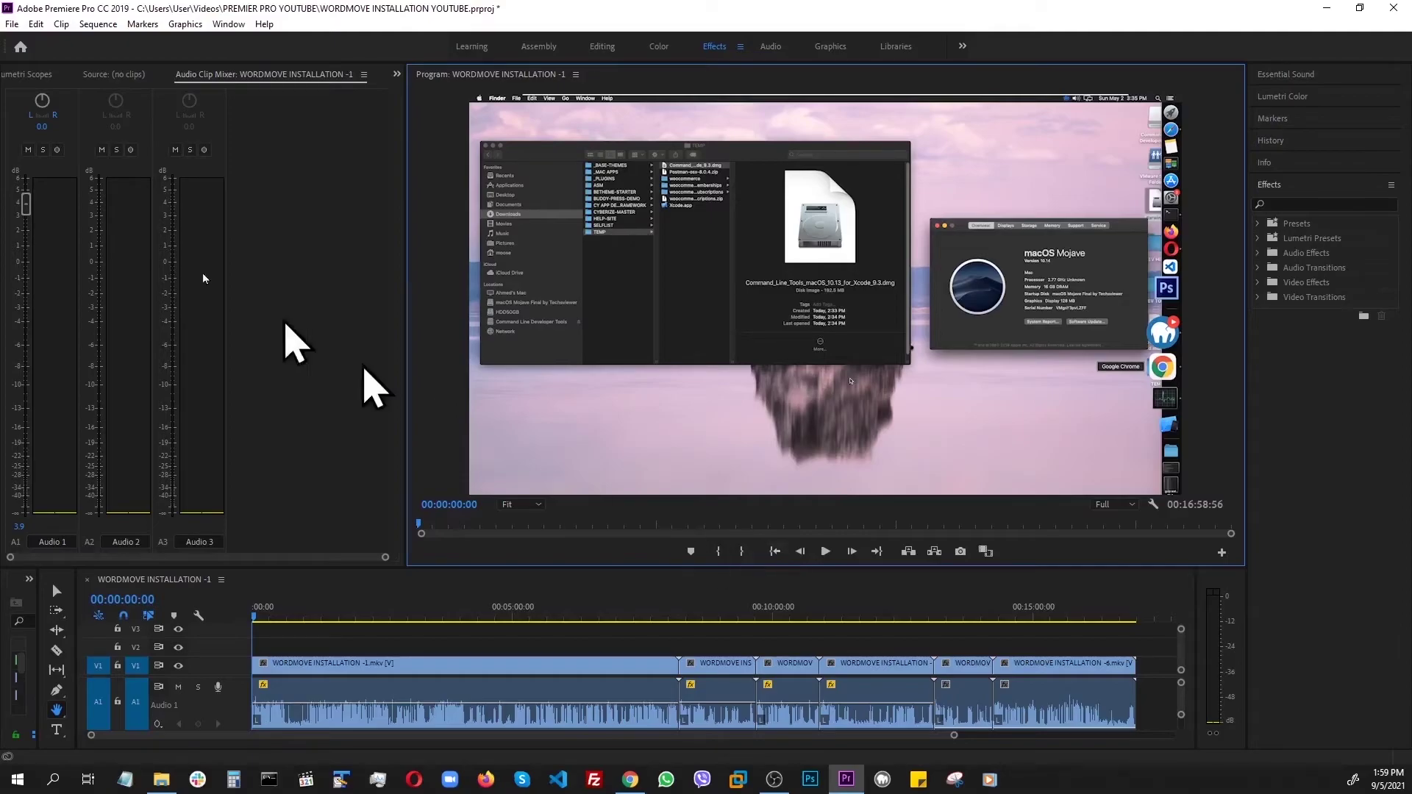
pyautogui.click(12, 24)
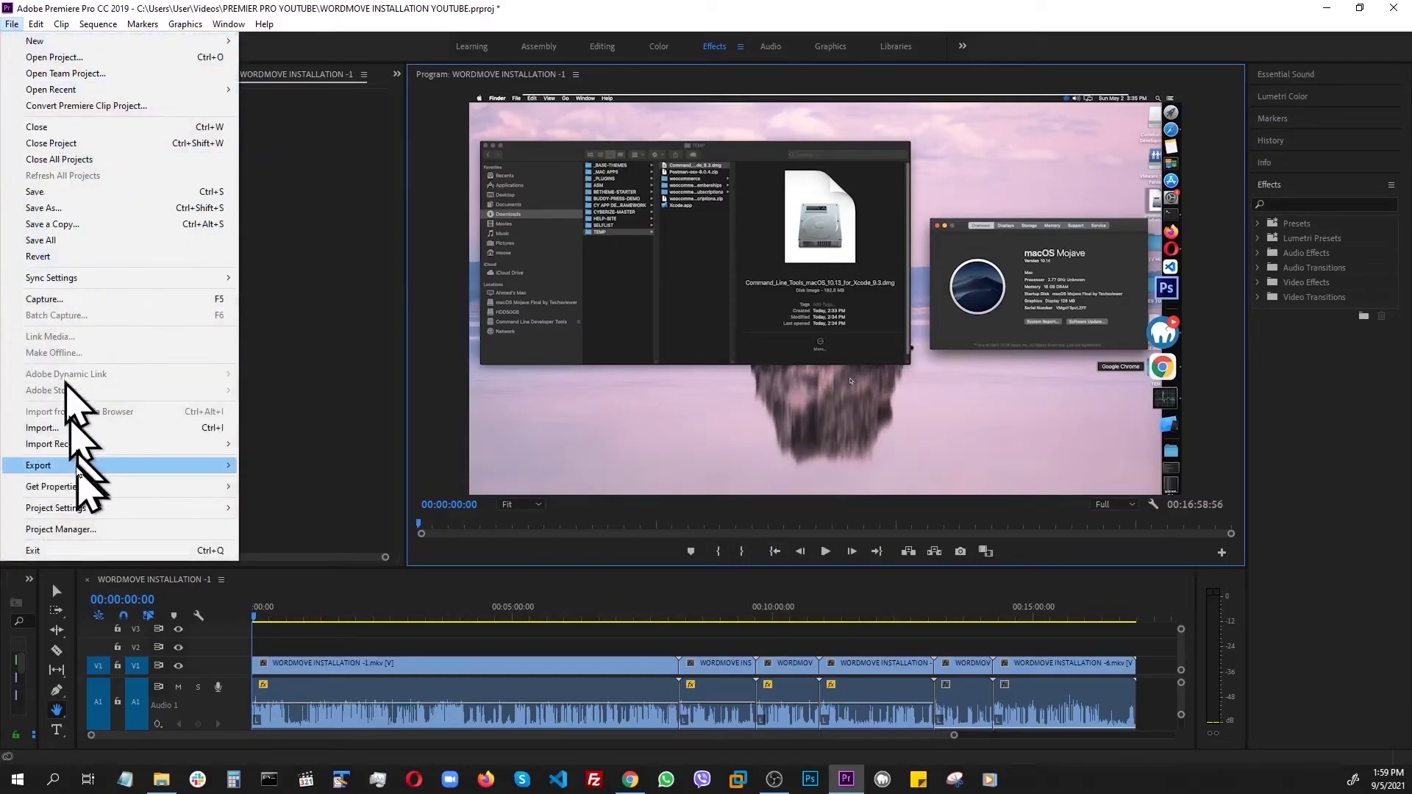
# Choose Export > Media to bring up Export Settings with H.264 and the Match Source – High bitrate preset
pyautogui.moveTo(77, 467)
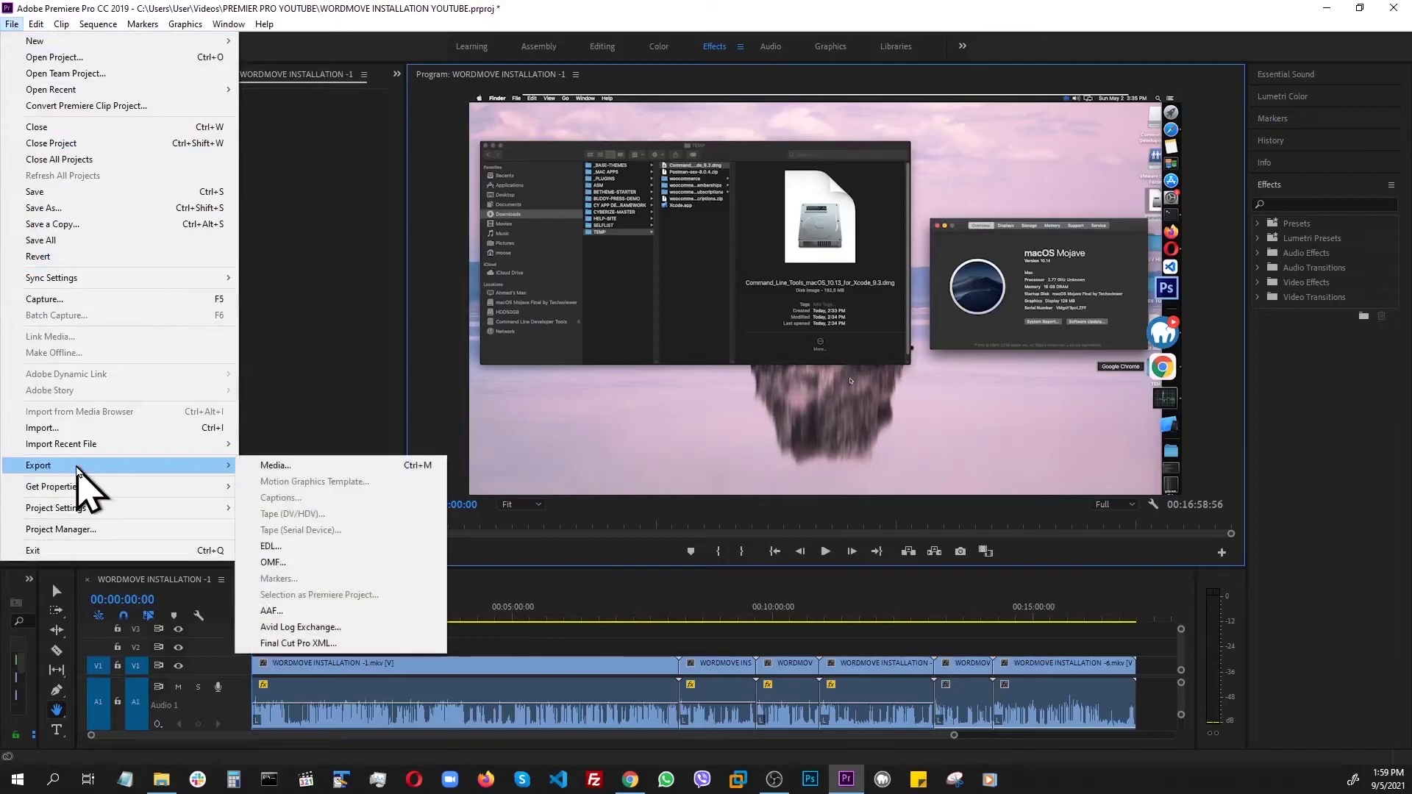
pyautogui.click(279, 470)
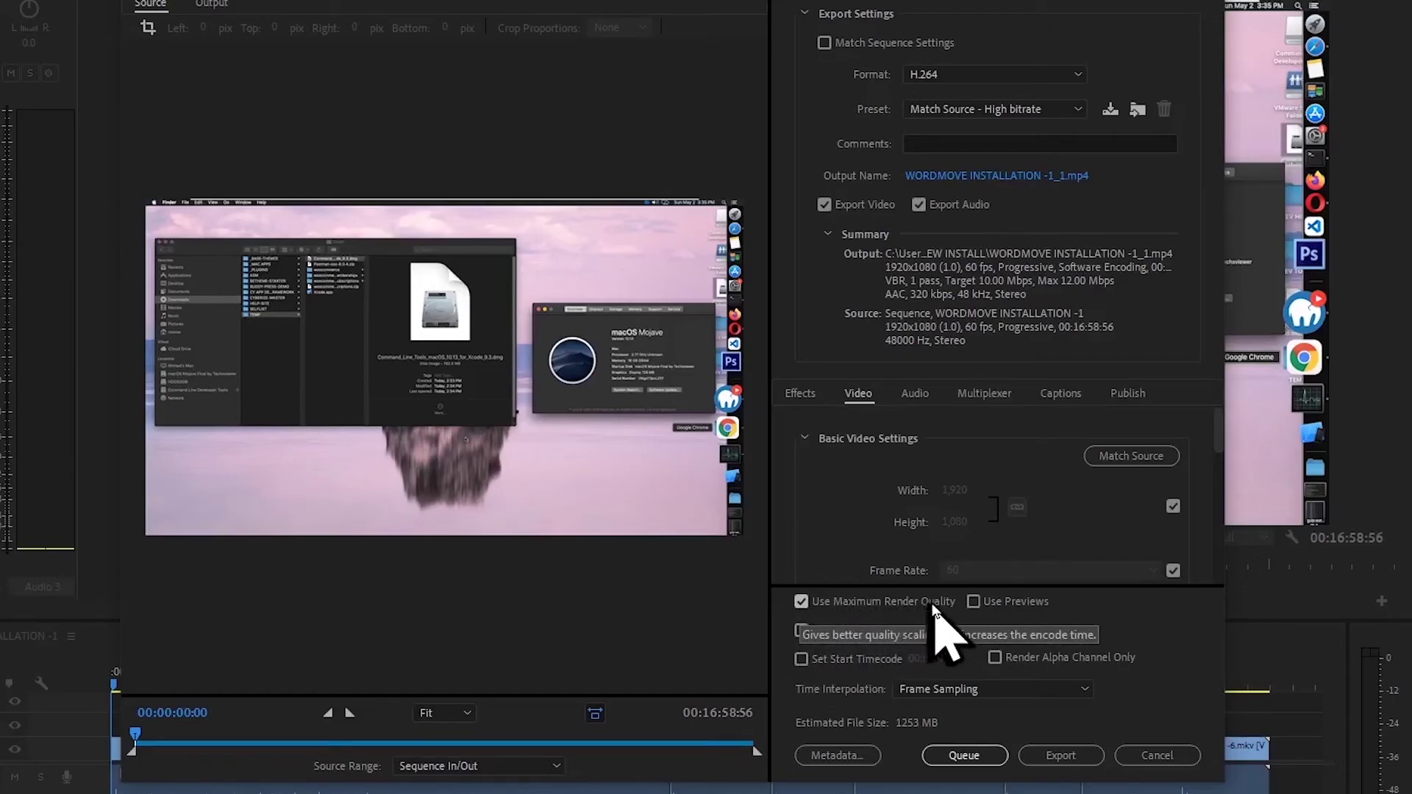
pyautogui.click(1026, 176)
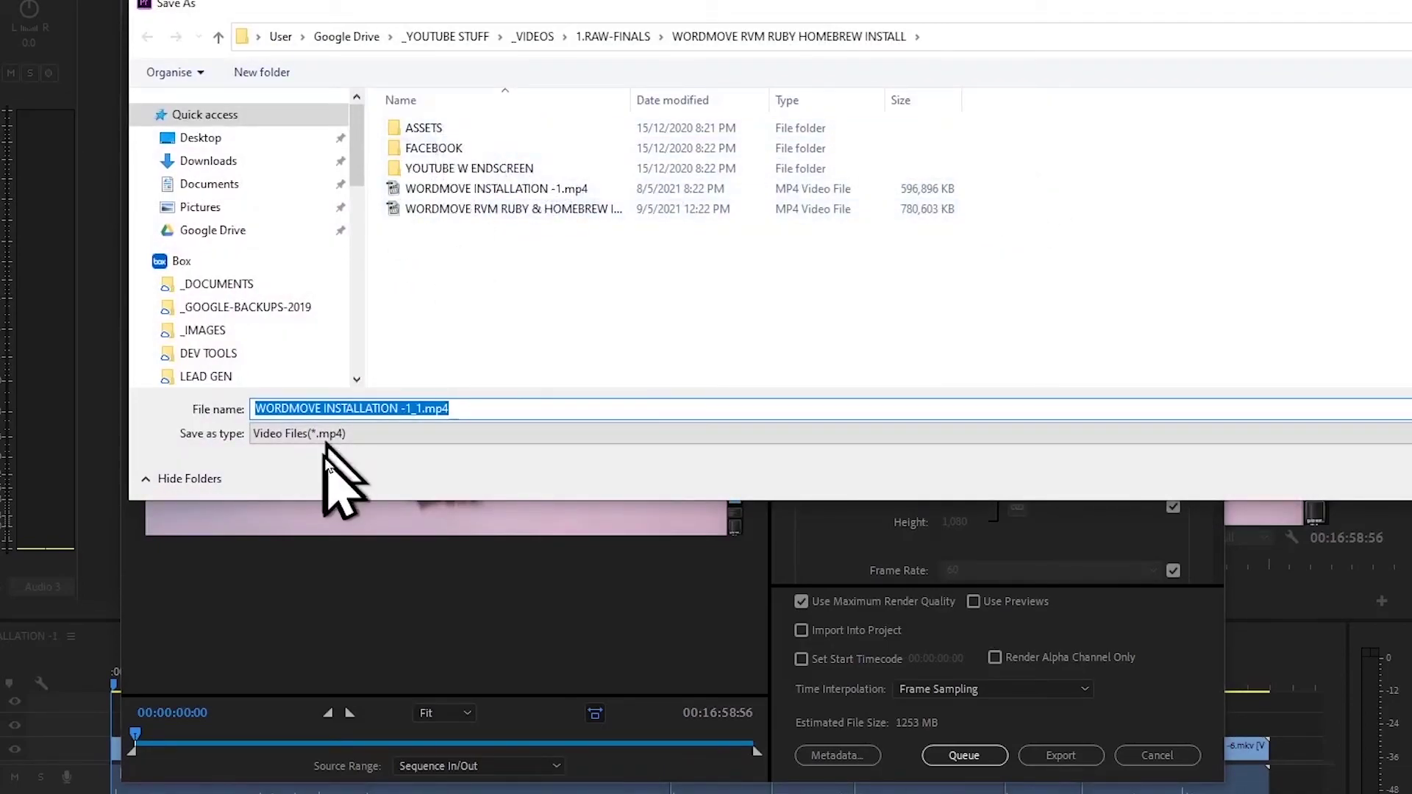
pyautogui.moveTo(1140, 4); pyautogui.dragTo(951, 5)
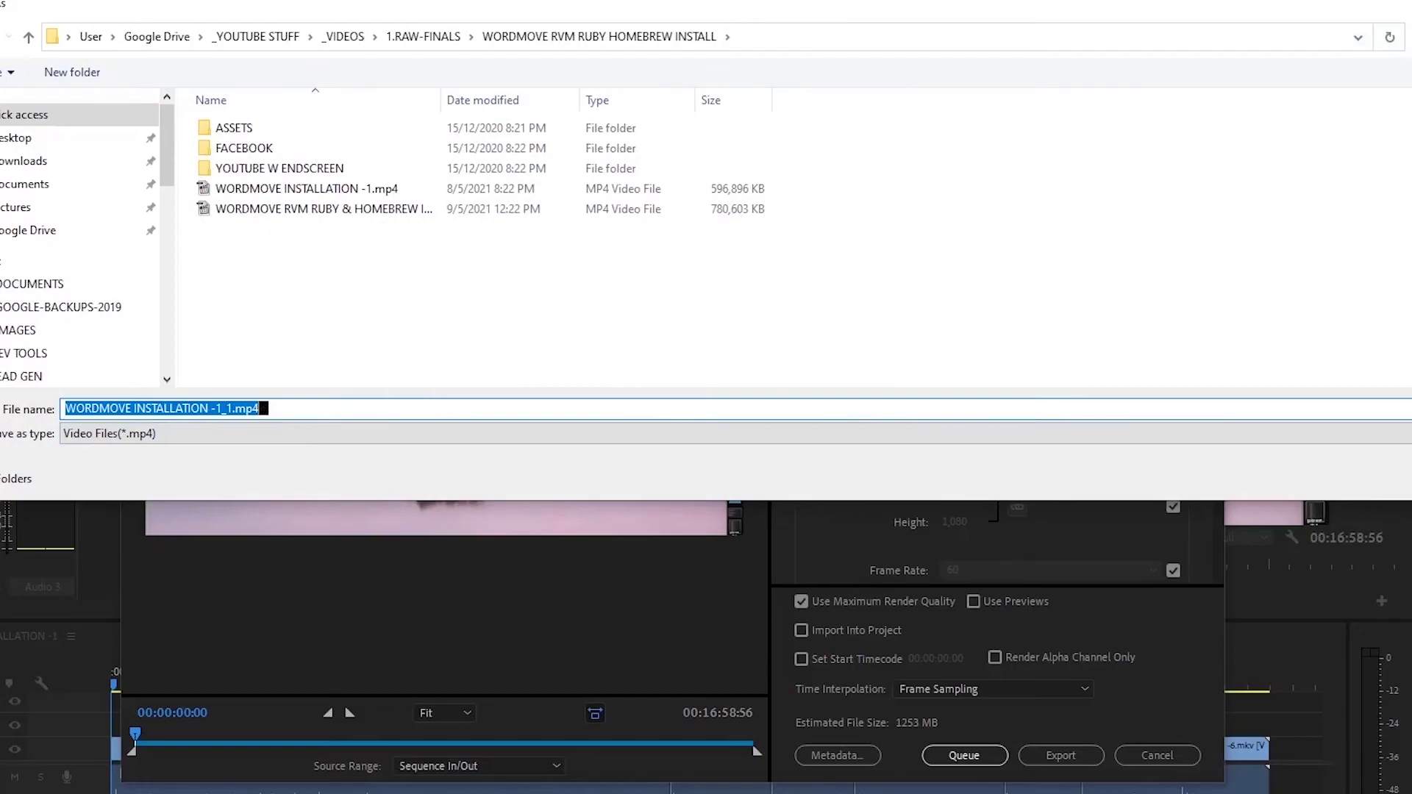
pyautogui.press('Return')
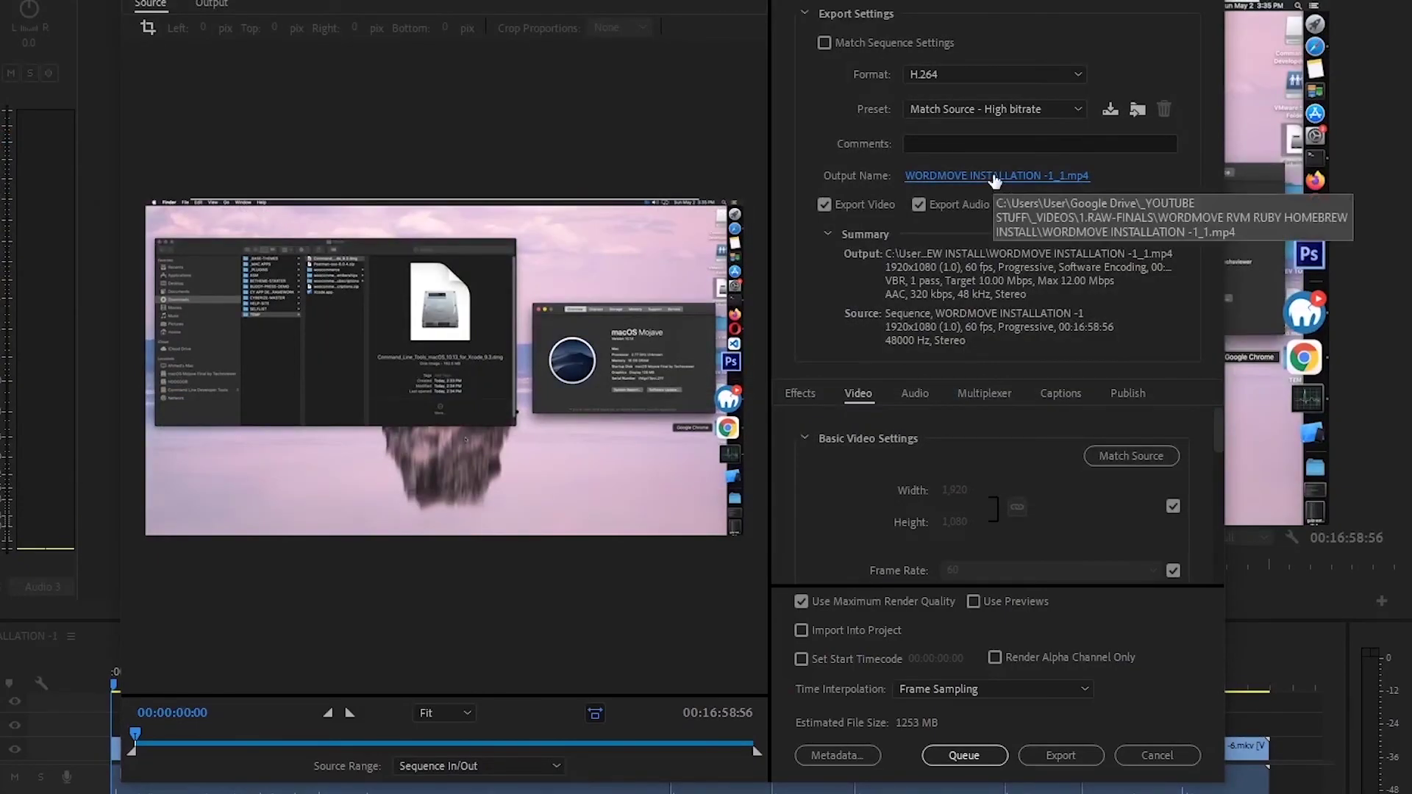
# Start the export of WORDMOVE INSTALLATION -1_1.mp4 from the Export Settings dialog
pyautogui.click(1065, 760)
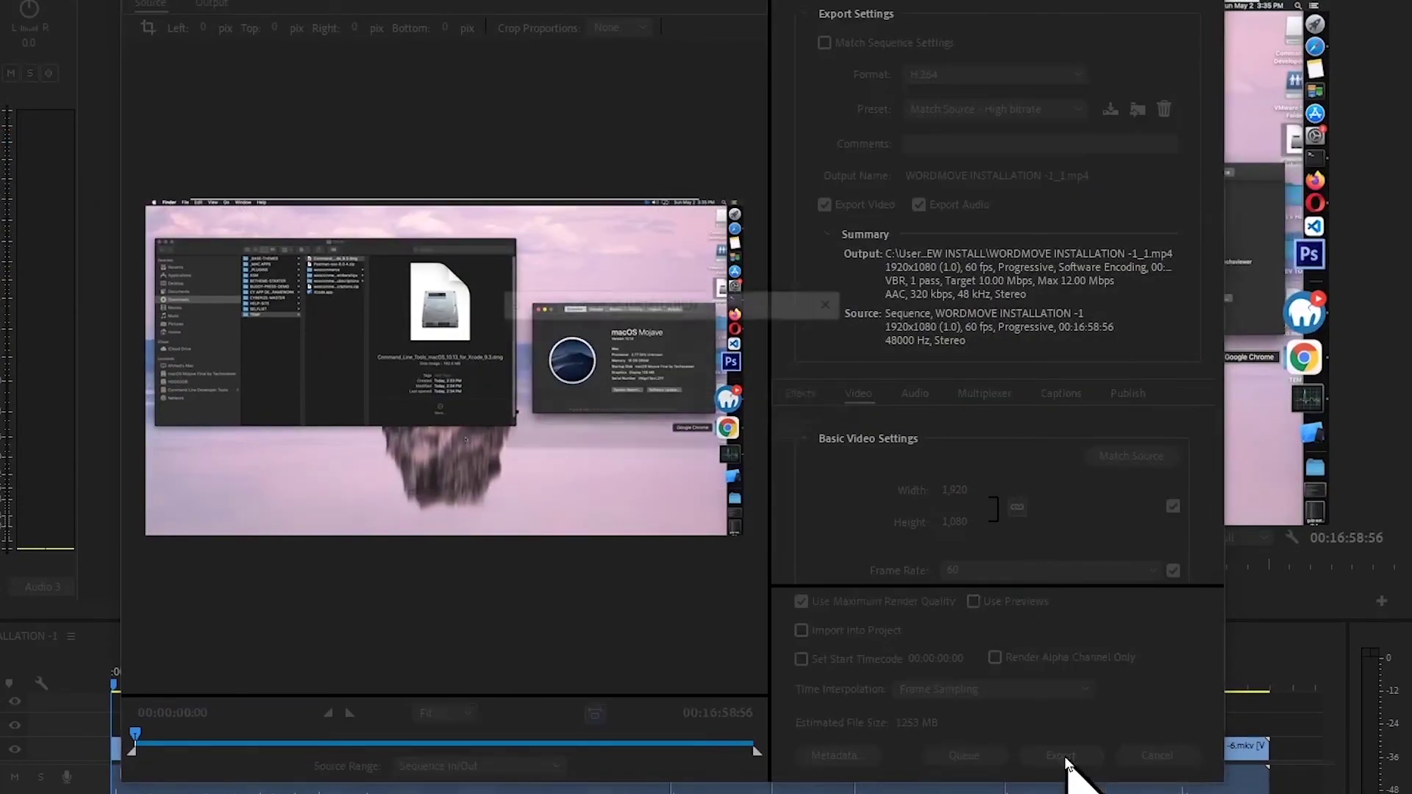